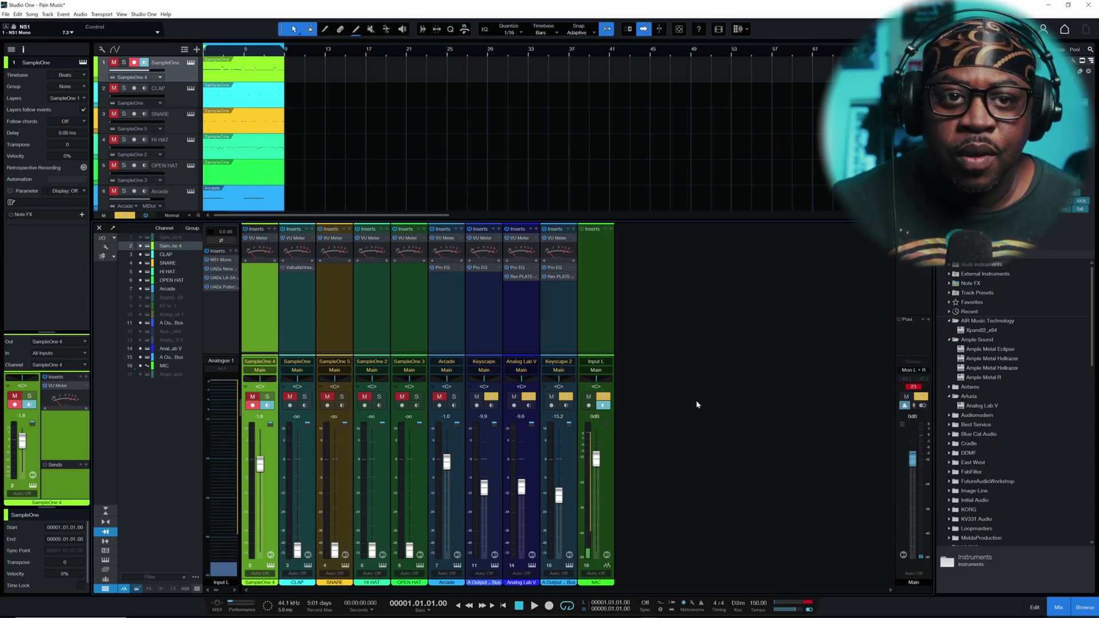
During playback, unmute and solo CLAP and raise its fader to about -7 dB.
key(space)
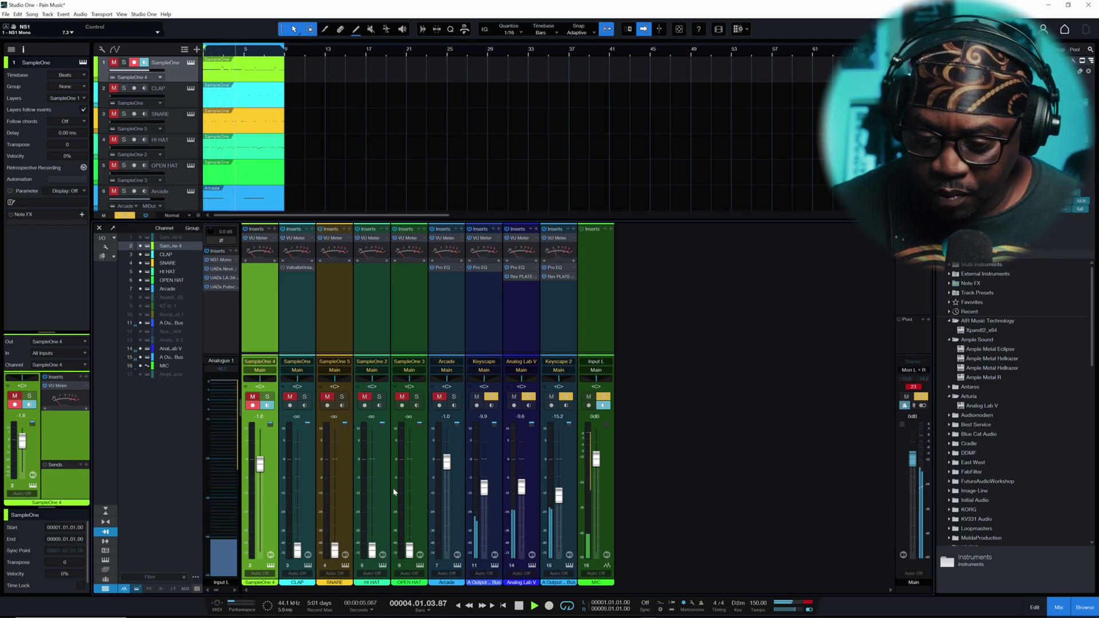
click(290, 396)
click(304, 397)
drag(297, 550, 307, 478)
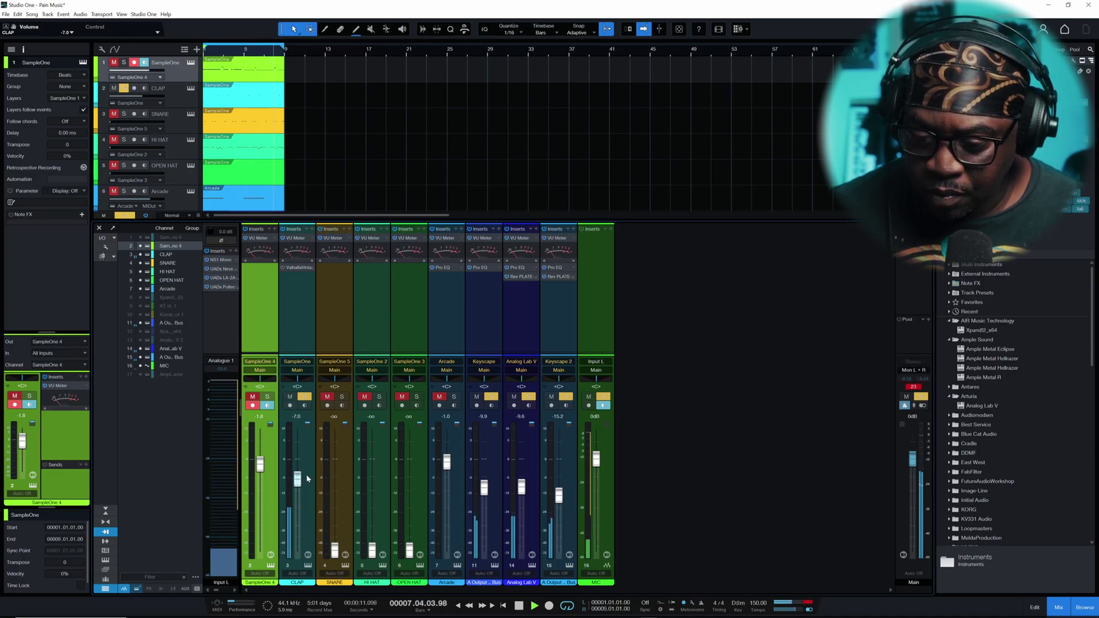
Unmute and solo SNARE, raise its fader from -32.8 dB to -10.5 dB, then stop.
click(327, 397)
click(342, 397)
drag(337, 551, 345, 492)
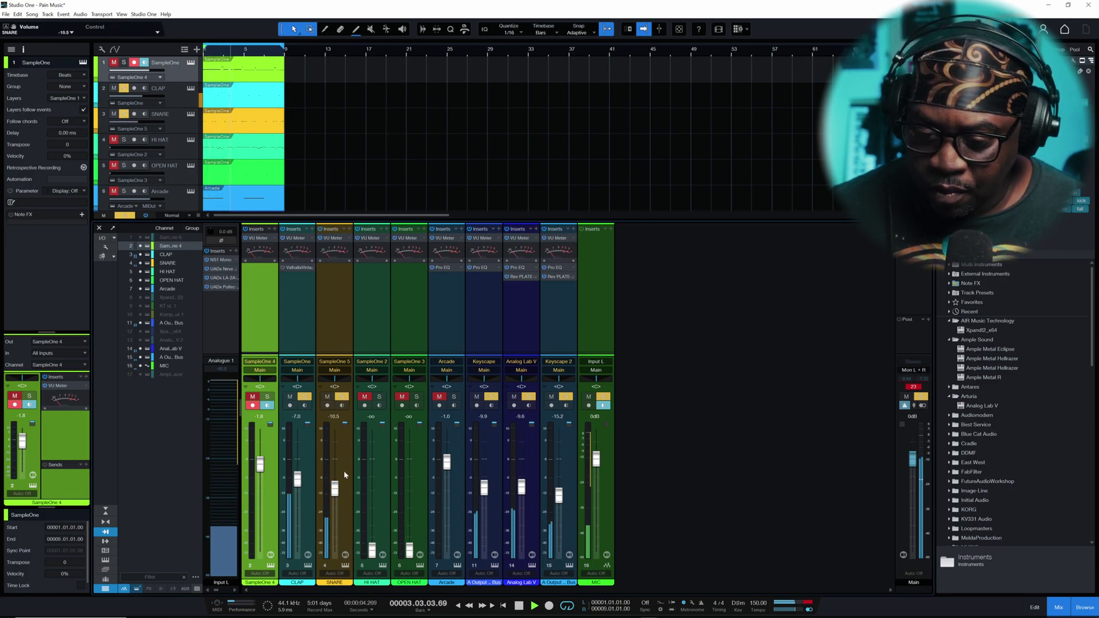
key(space)
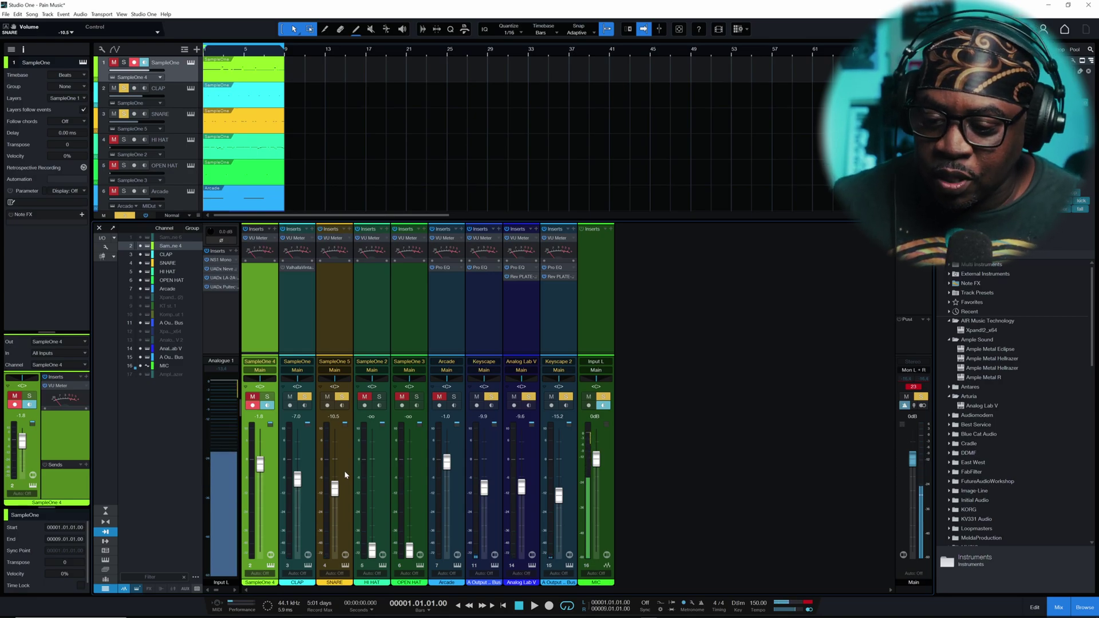
Toggle SNARE's solo and mute off and back on, then reset its fader from -10.5 dB to 0 dB.
click(306, 452)
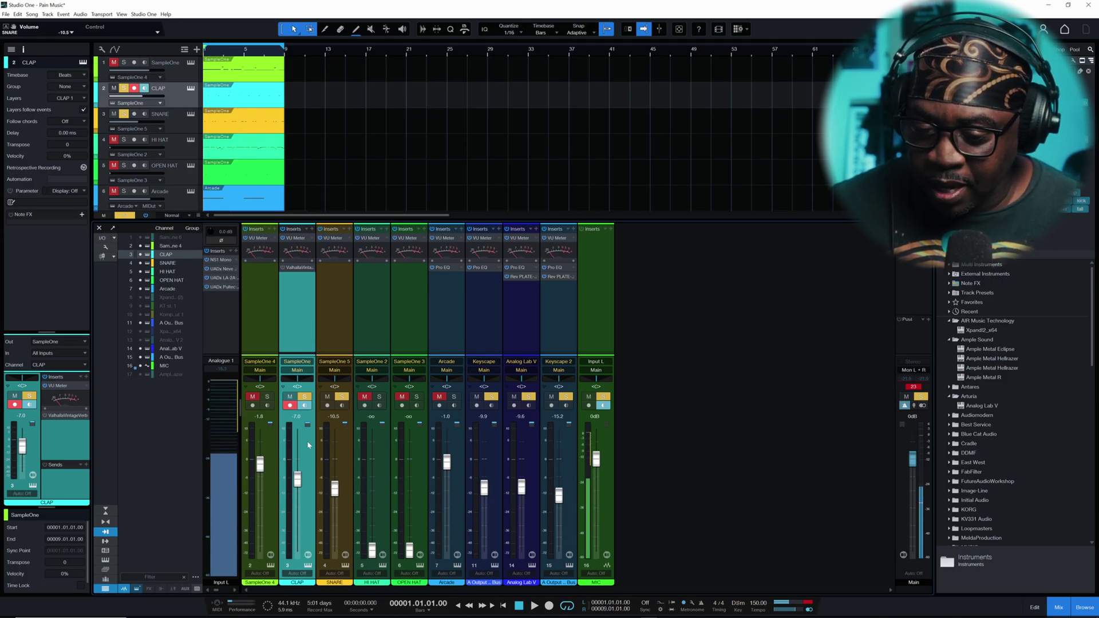
click(342, 397)
click(327, 396)
key(space)
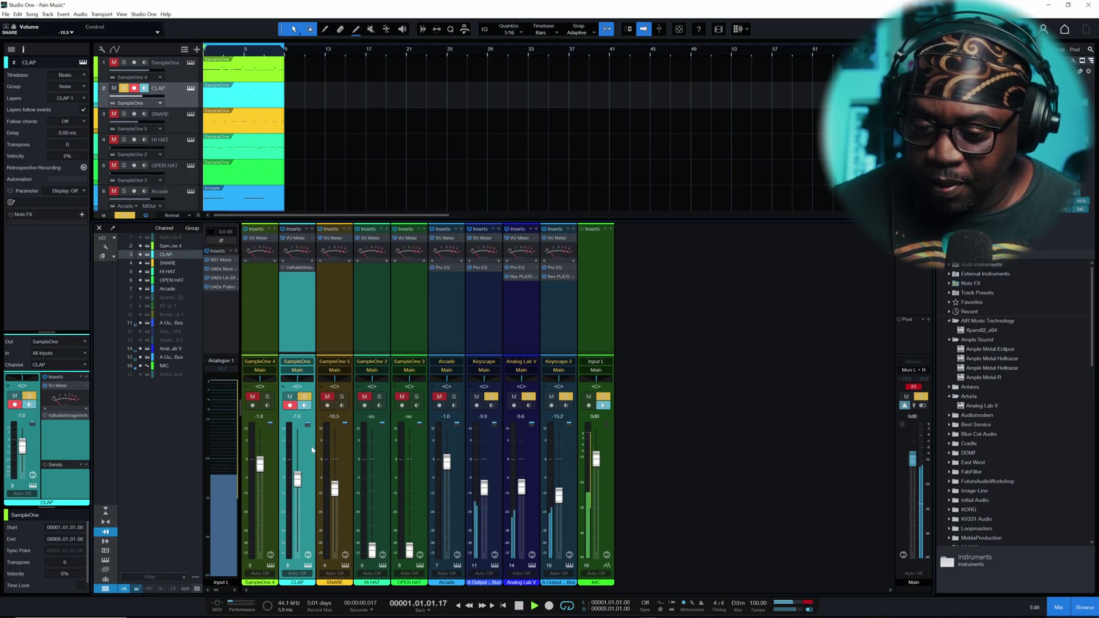
click(327, 396)
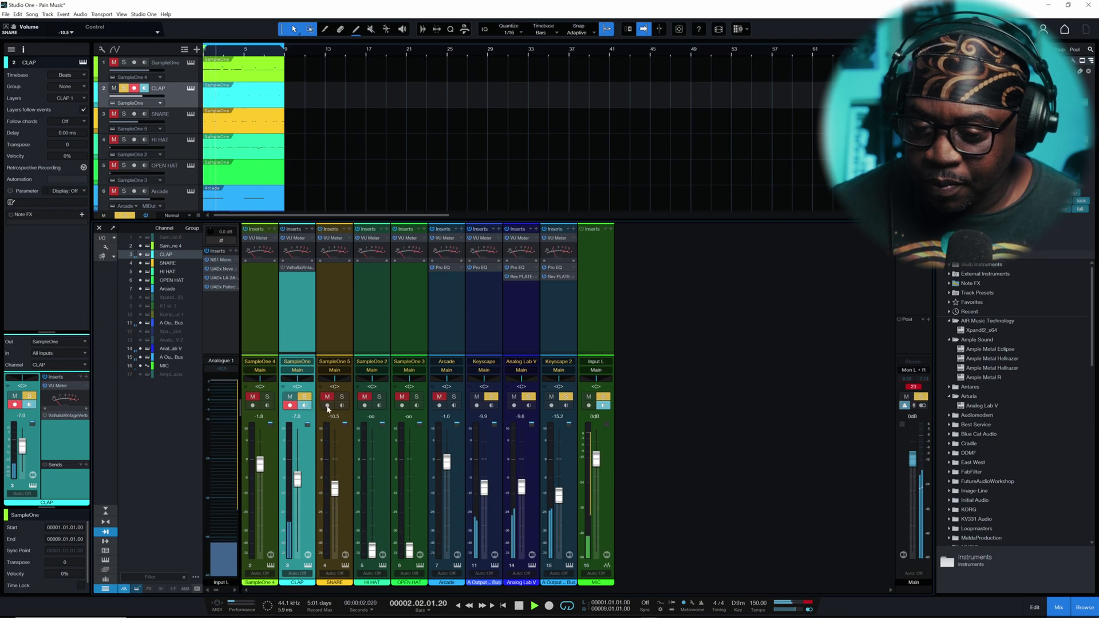
click(342, 396)
click(335, 489)
key(space)
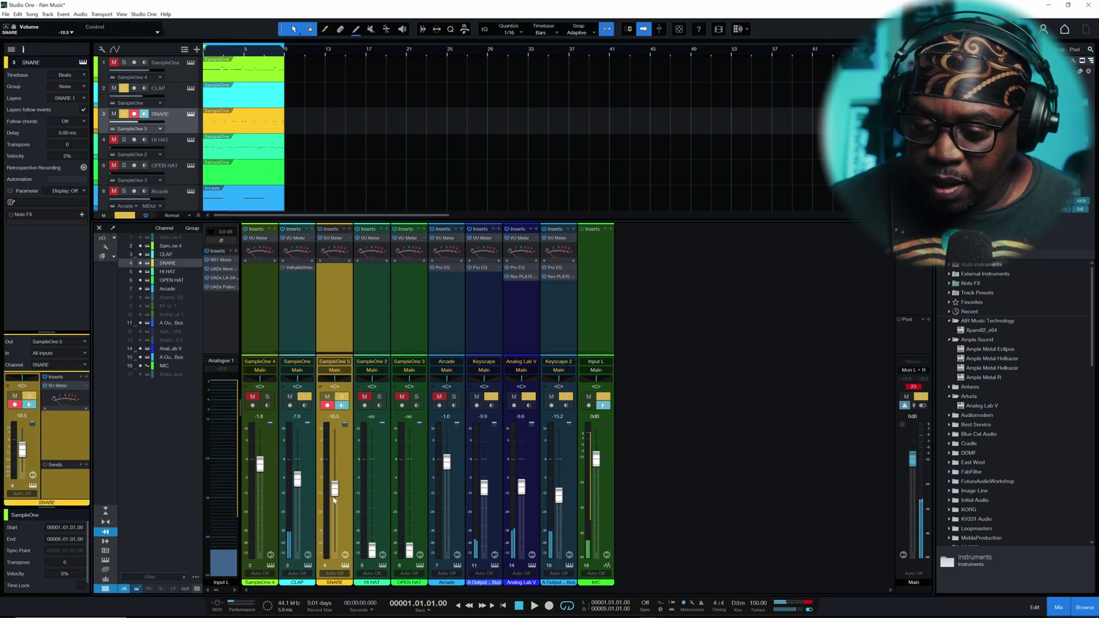
alt+click(337, 489)
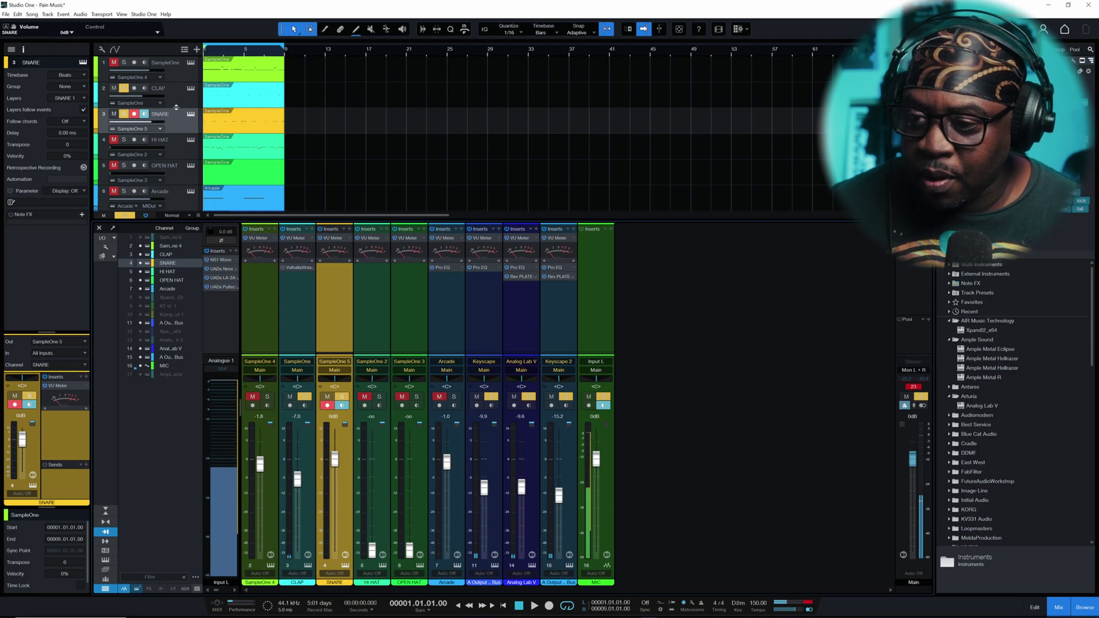
Bounce the SNARE event to a new audio track and delete the old SampleOne 5 channel.
right_click(231, 130)
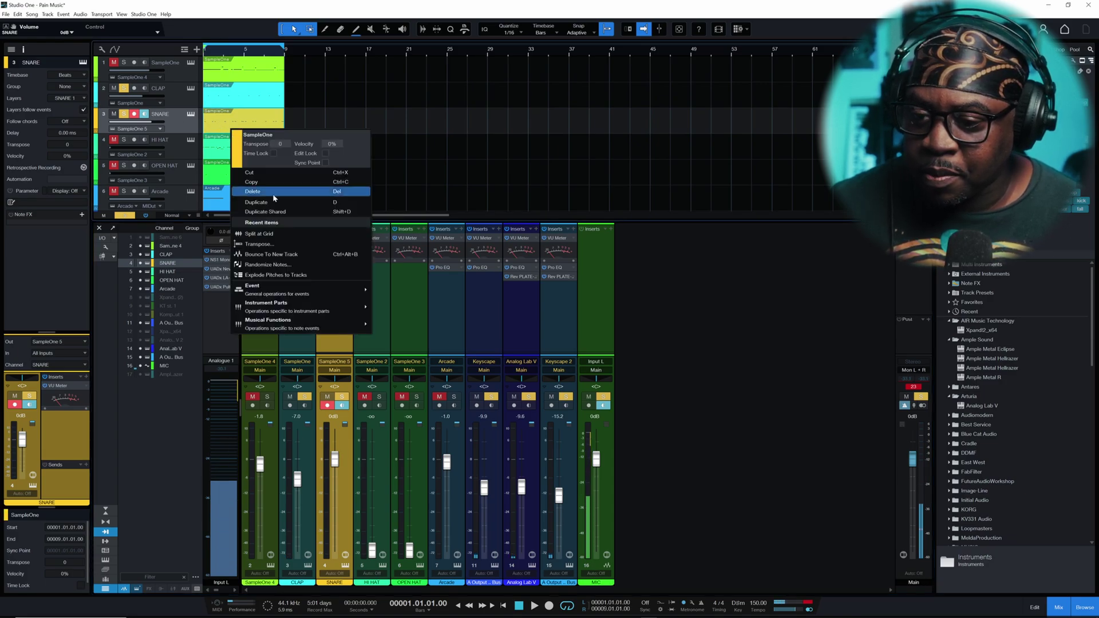
click(303, 255)
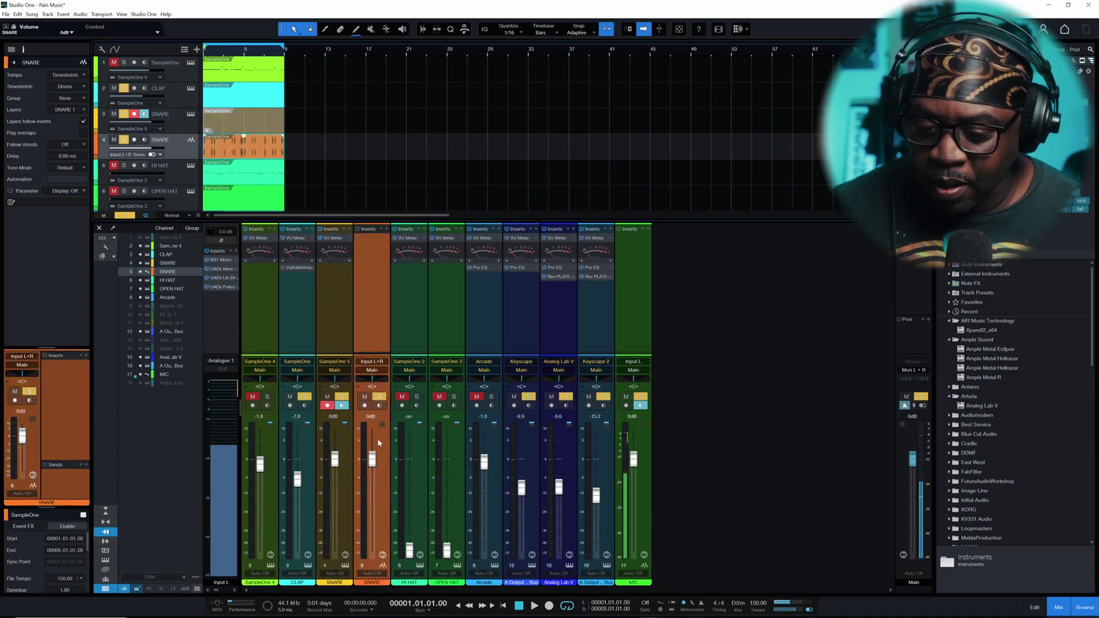
click(345, 436)
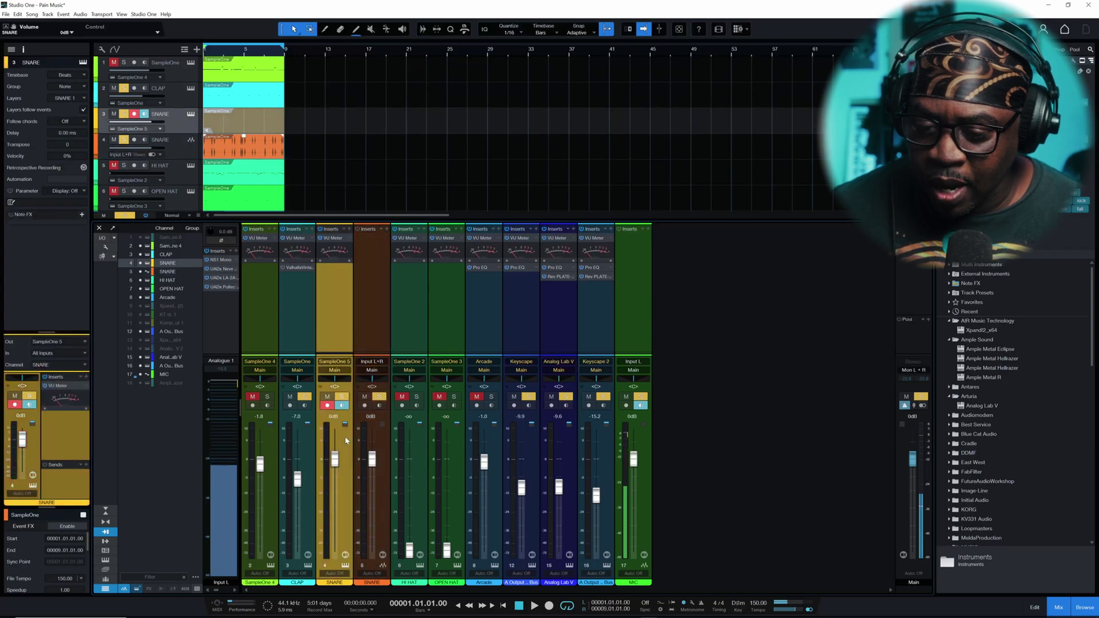
right_click(345, 436)
click(366, 445)
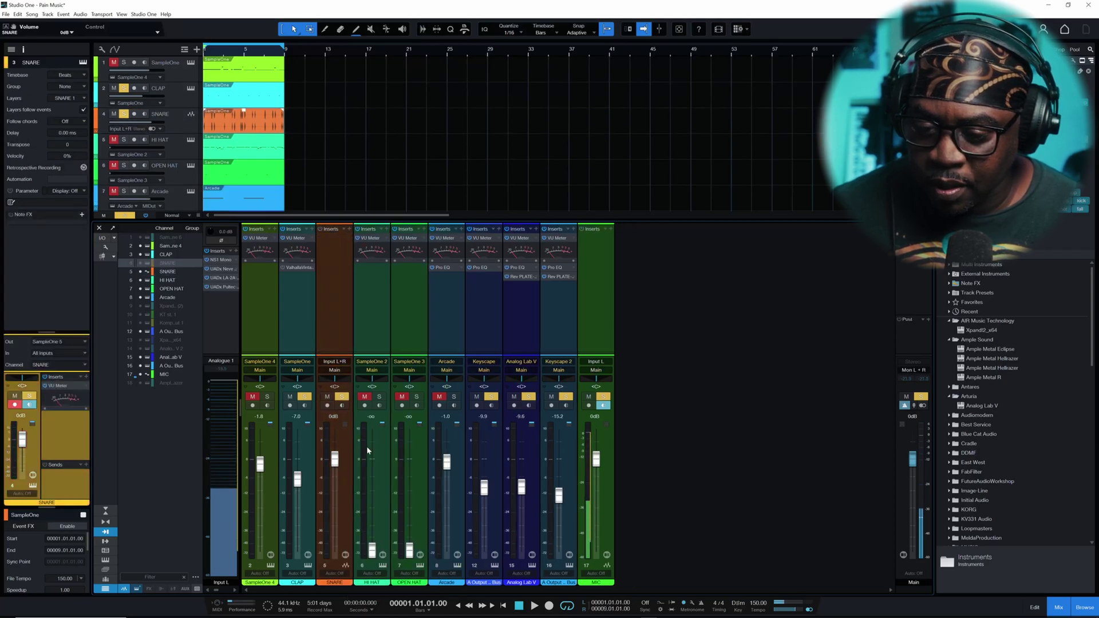
Switch the new SNARE track to mono Input L and lower its fader to -5.3 dB.
key(space)
click(335, 461)
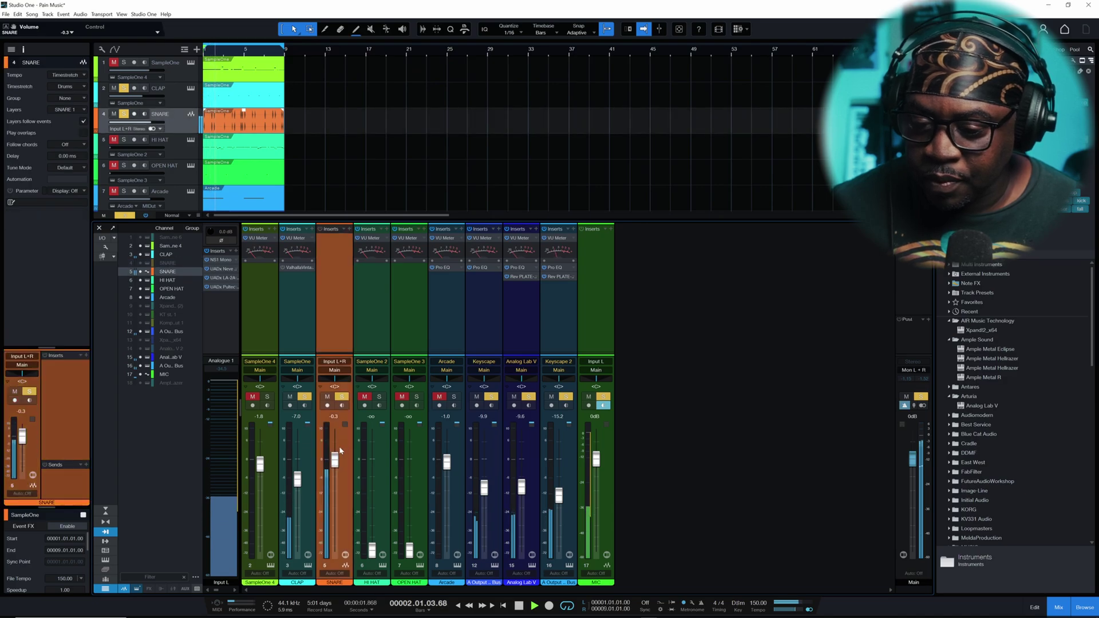
key(space)
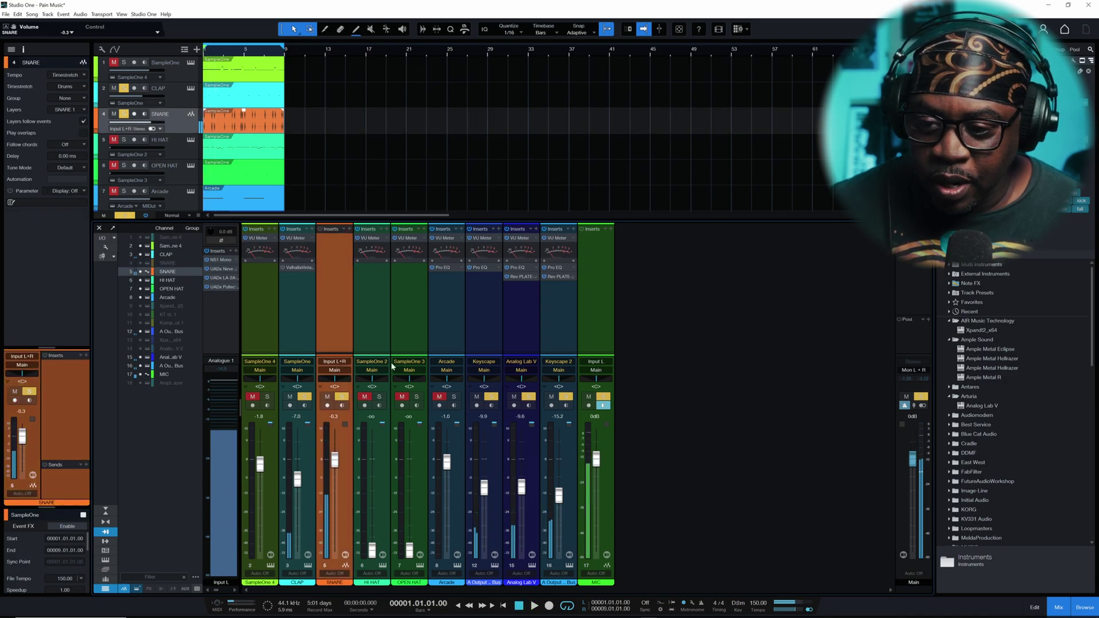
click(152, 129)
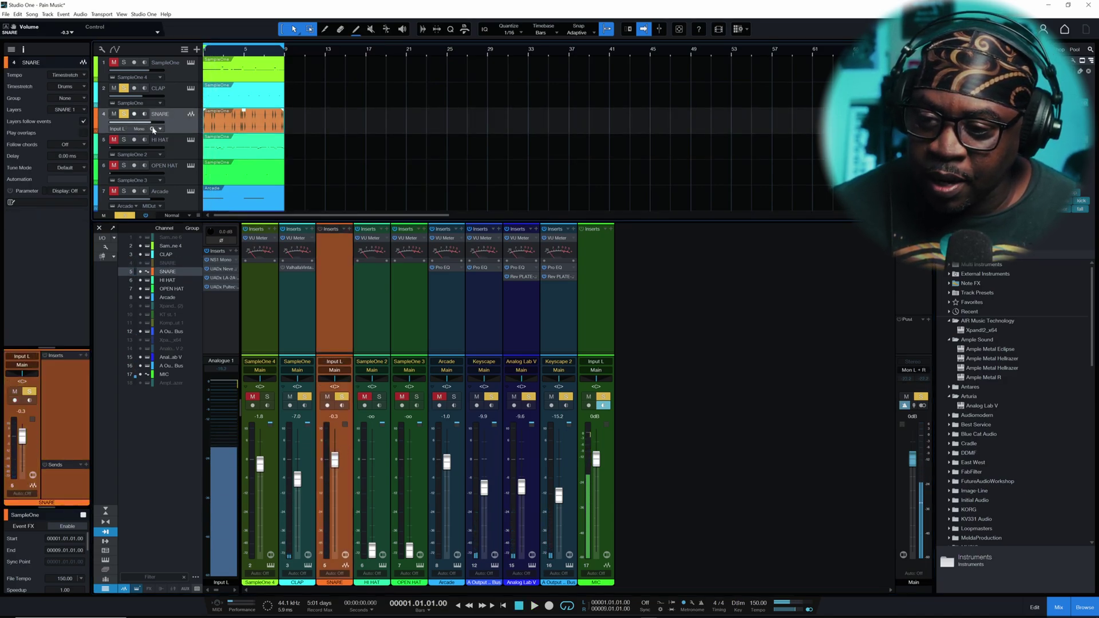
key(space)
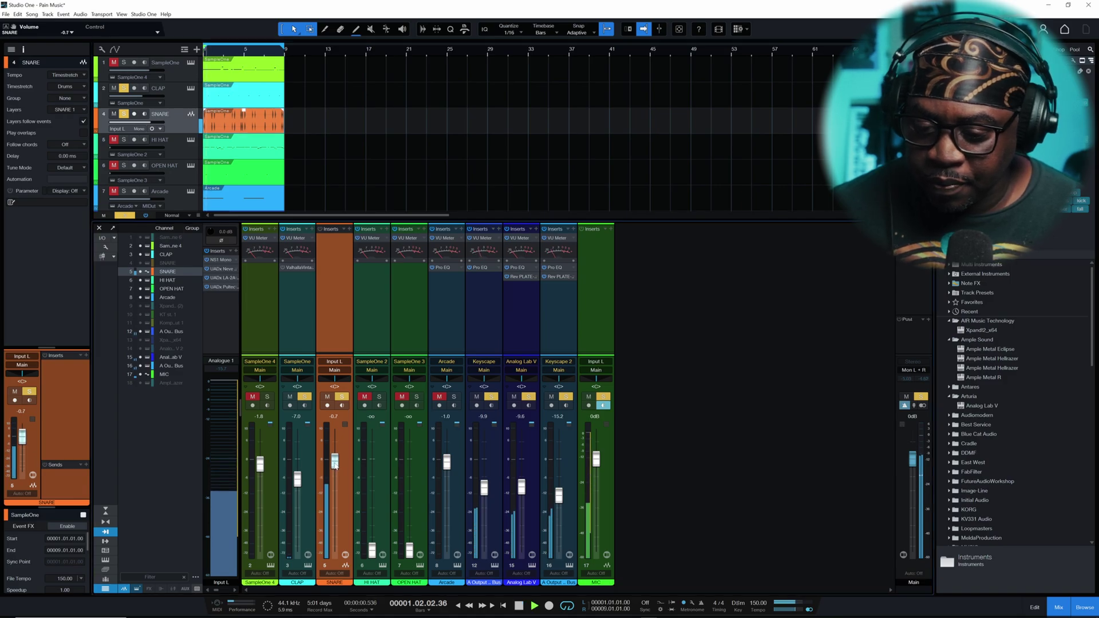
drag(335, 461, 298, 482)
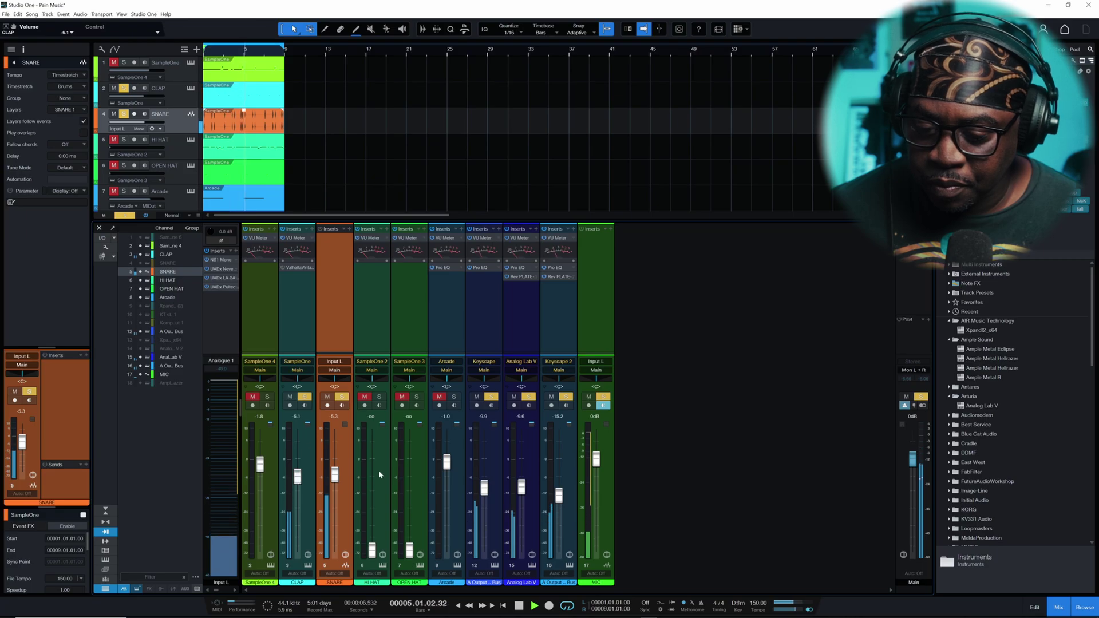
Unmute the HI HAT channel and reset its volume to 0 dB.
click(363, 396)
click(372, 549)
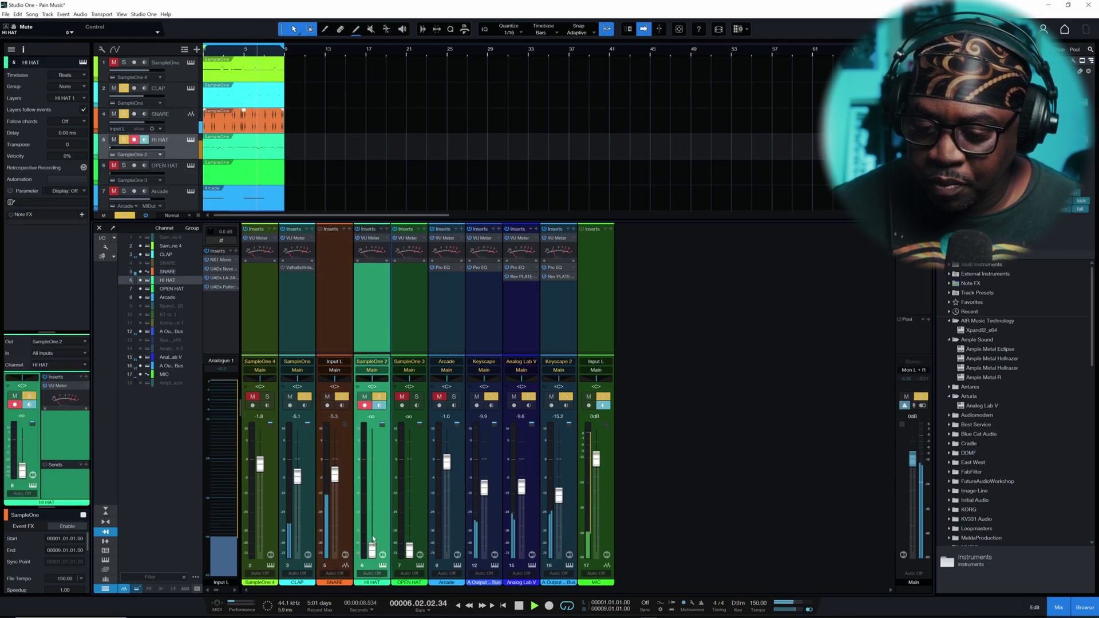
drag(373, 549, 372, 487)
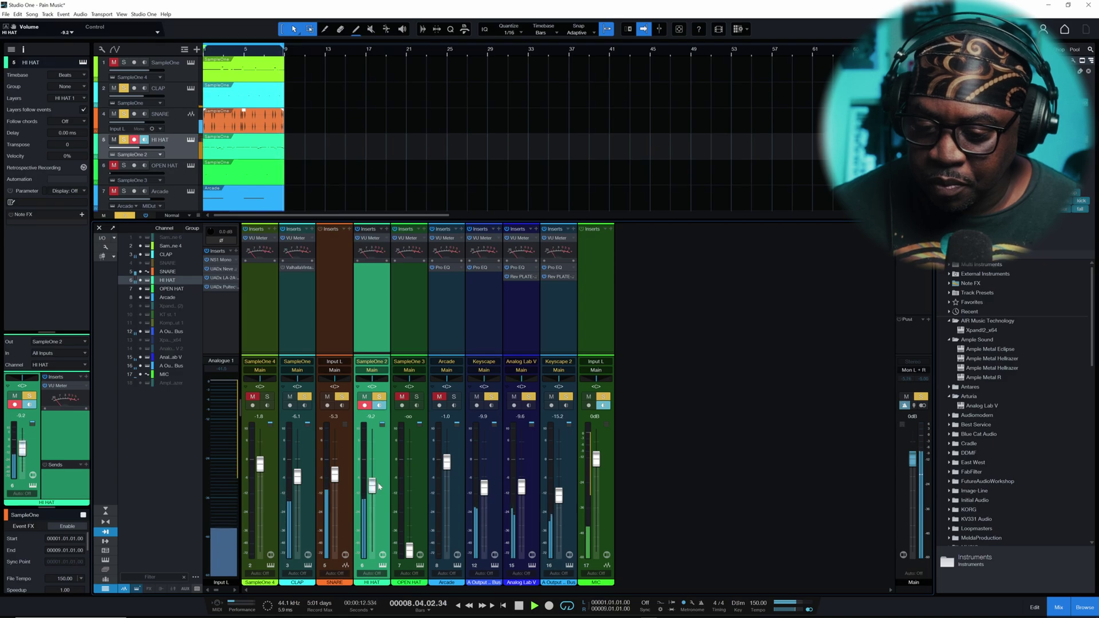
key(space)
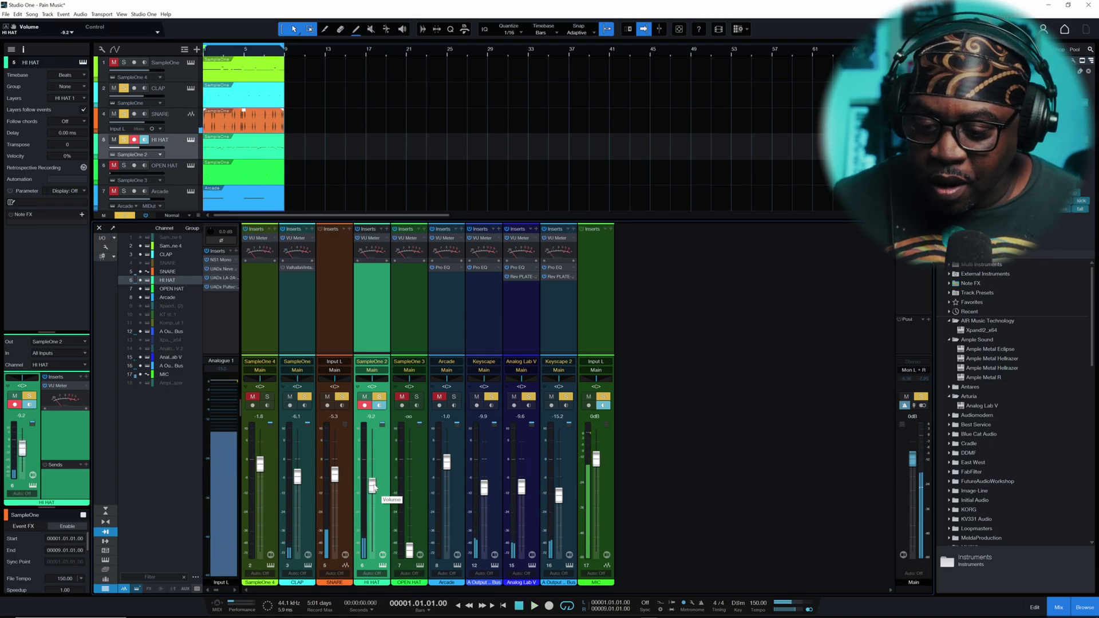
ctrl+click(372, 487)
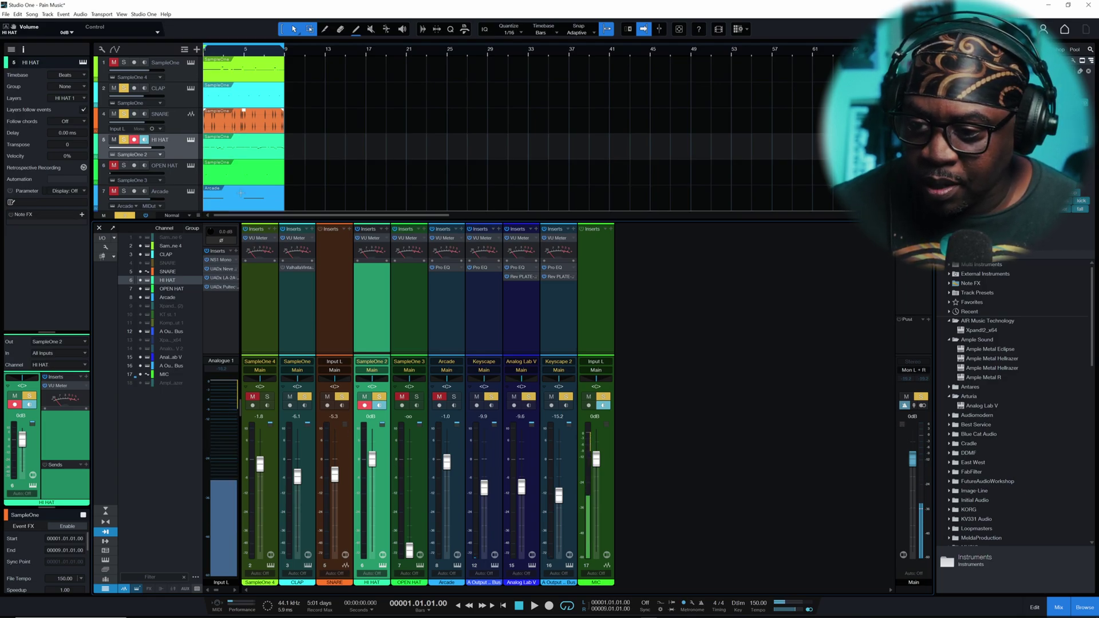
Bounce the HI HAT event to a new track, copy its VU Meter over, and remove the old channel.
right_click(244, 154)
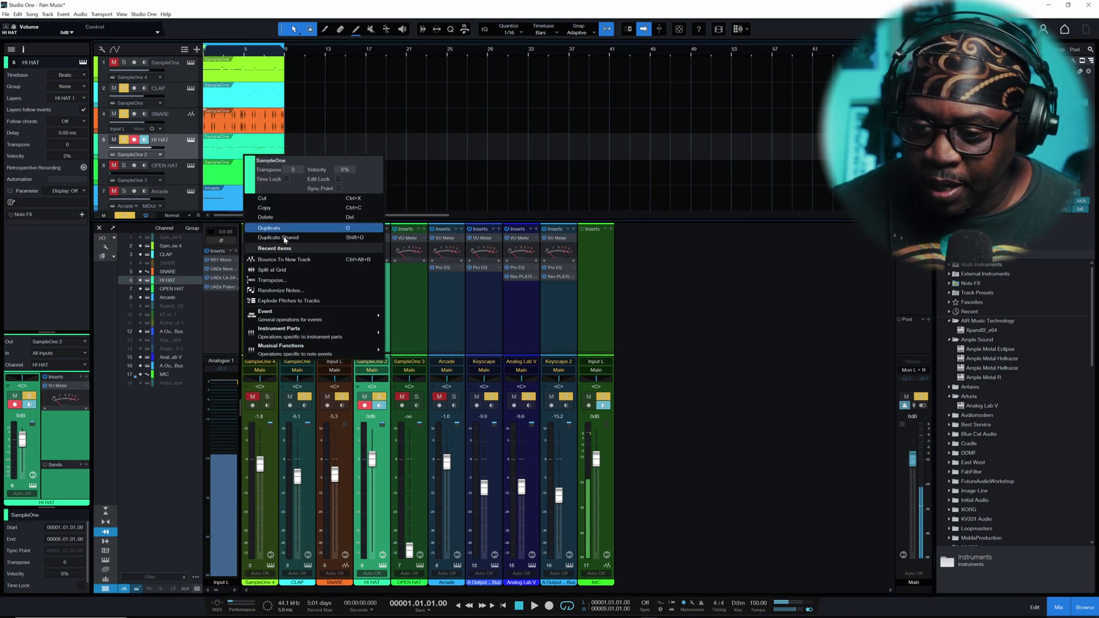
click(300, 260)
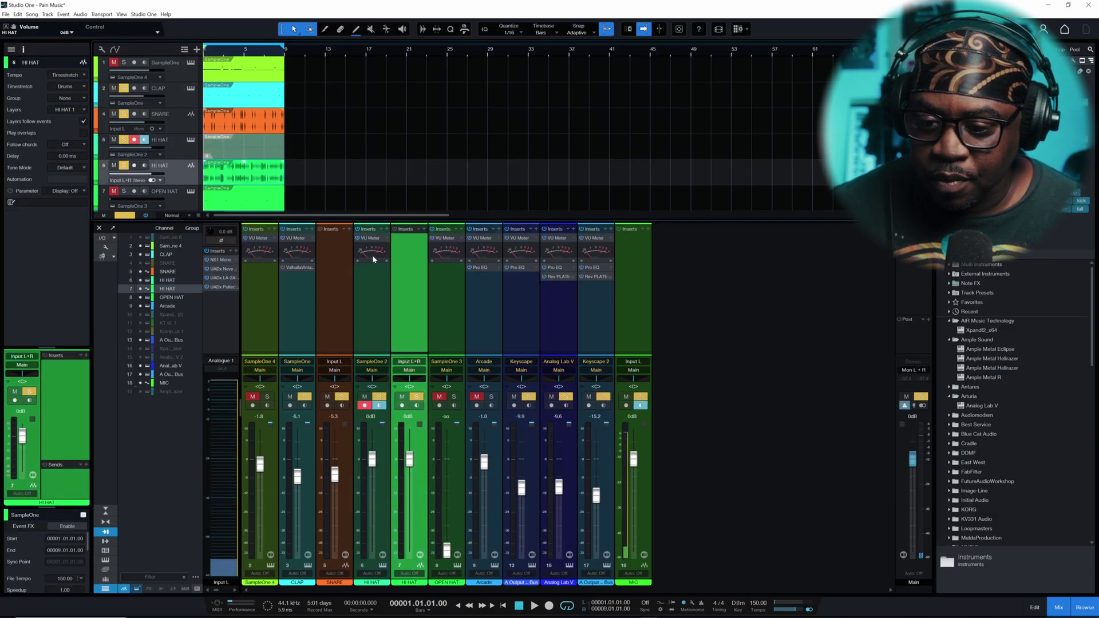
drag(372, 239, 335, 239)
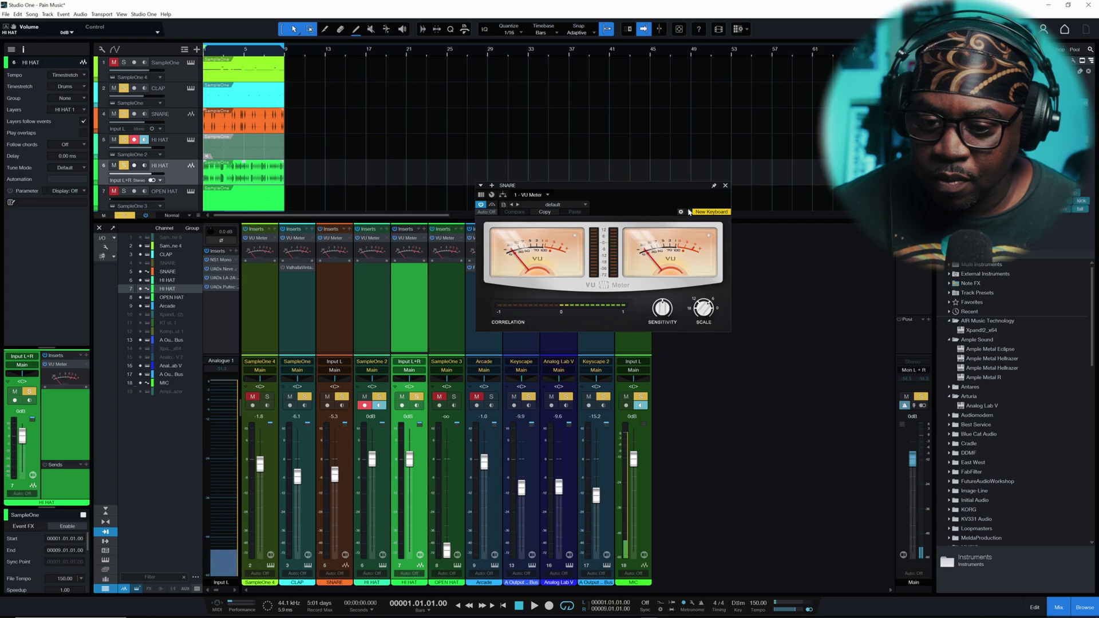
click(725, 186)
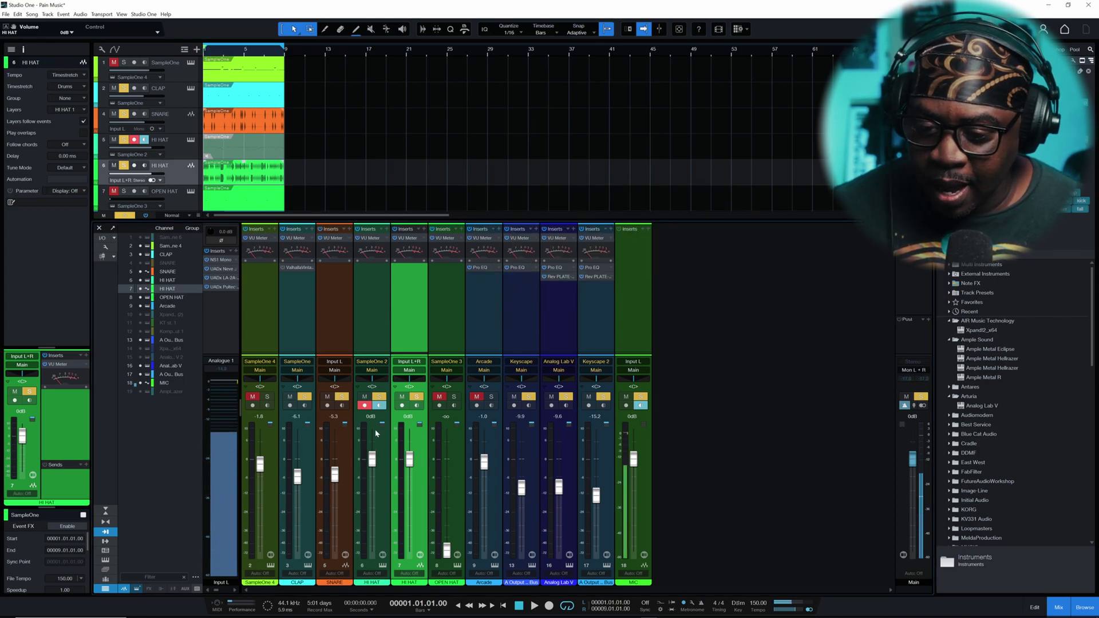
click(382, 440)
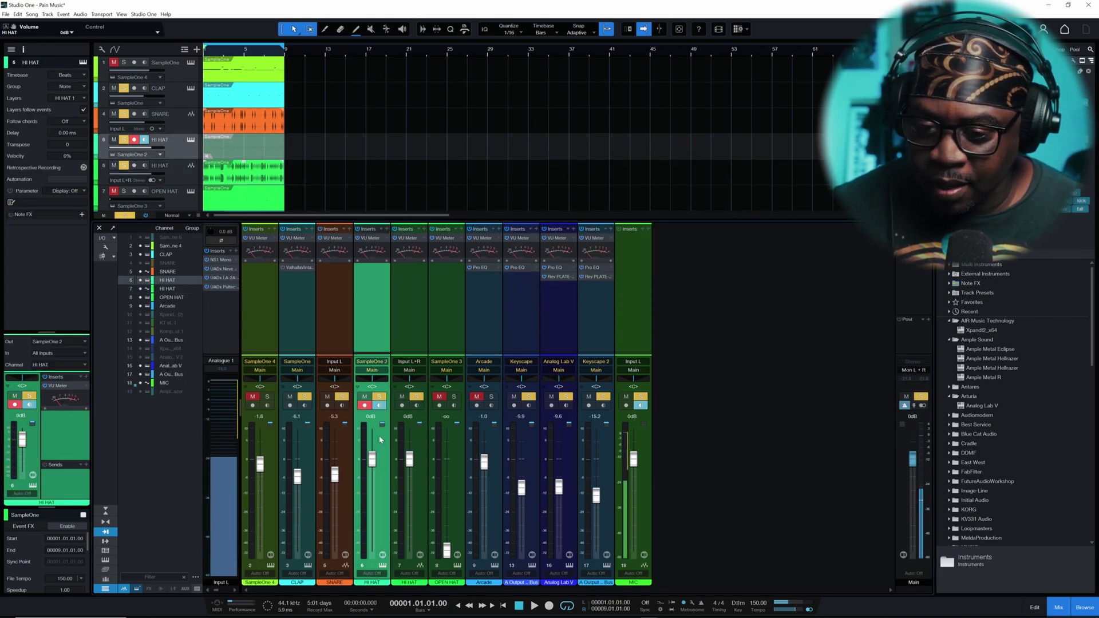
right_click(383, 441)
click(391, 453)
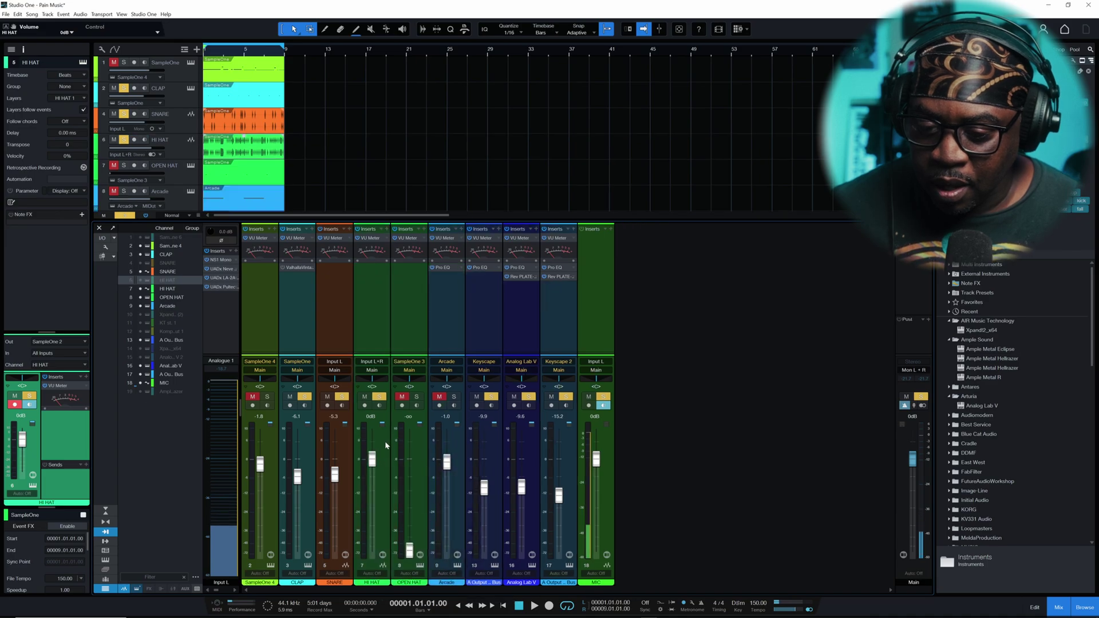
Set the HI HAT track to mono Input L and lower its level to -7.3 dB.
click(385, 441)
click(152, 155)
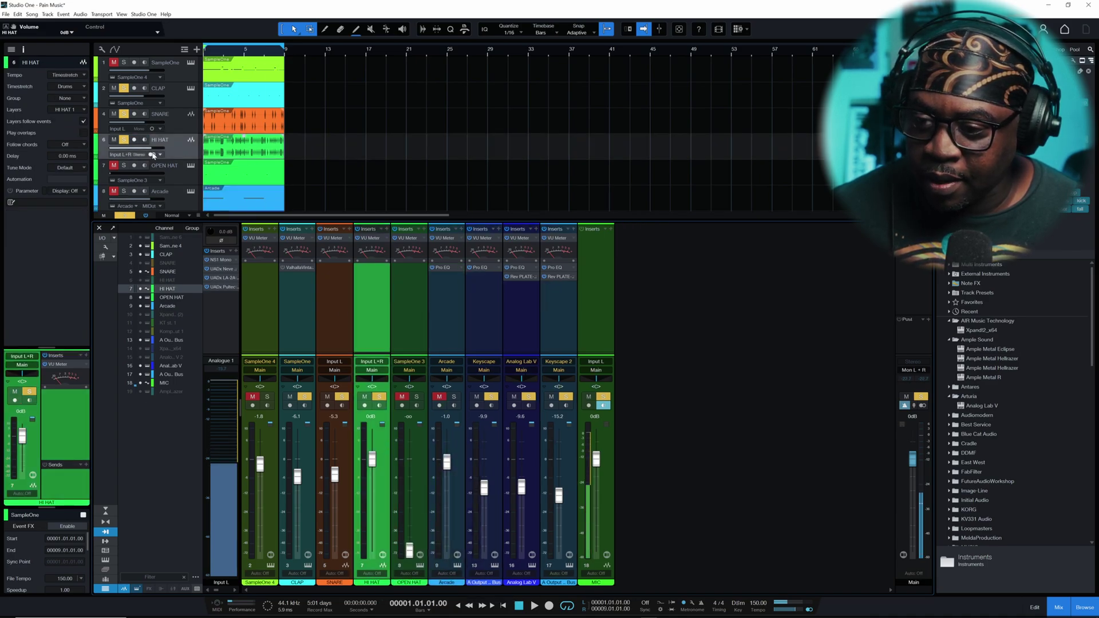
key(space)
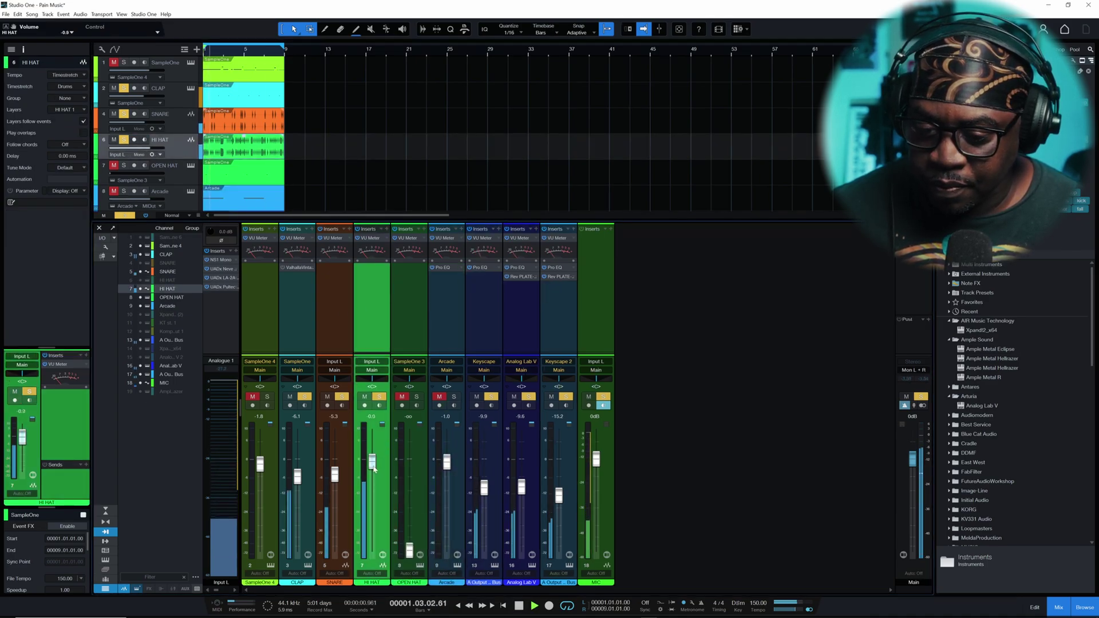
drag(372, 465, 370, 485)
key(space)
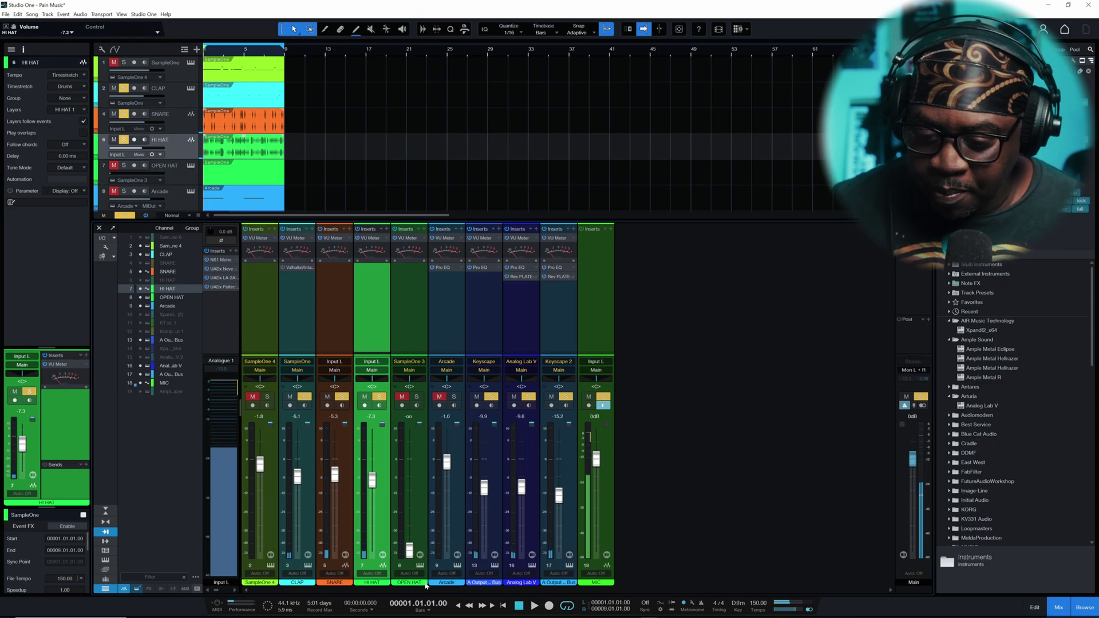
click(418, 451)
Raise OPEN HAT to 0 dB, bounce it to a new track, move the VU Meter over, and hide the original.
drag(411, 551, 423, 496)
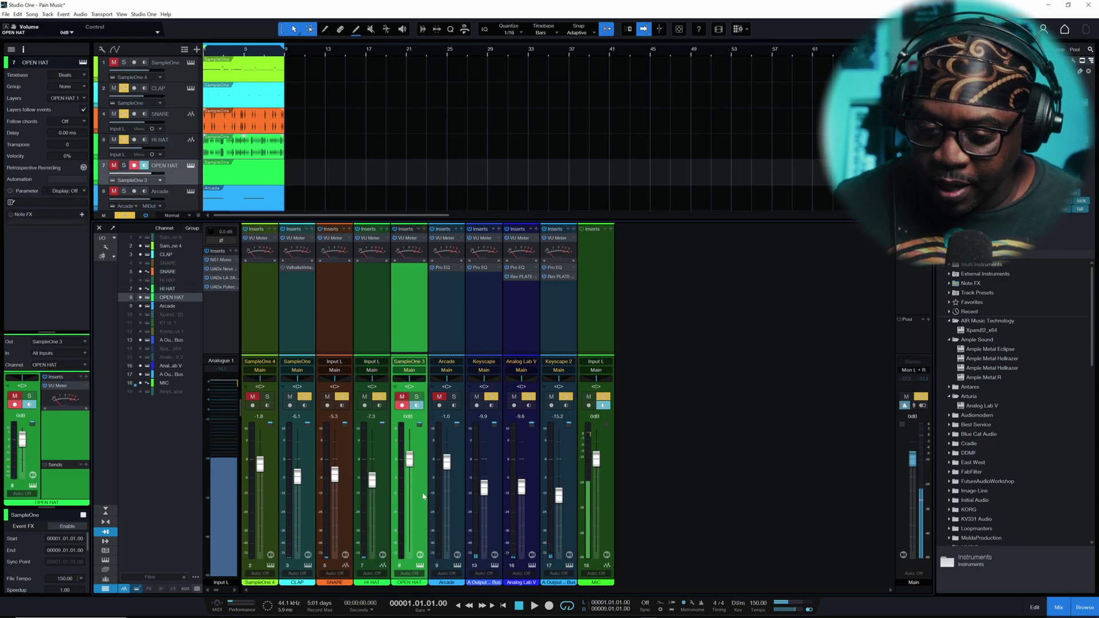
right_click(251, 179)
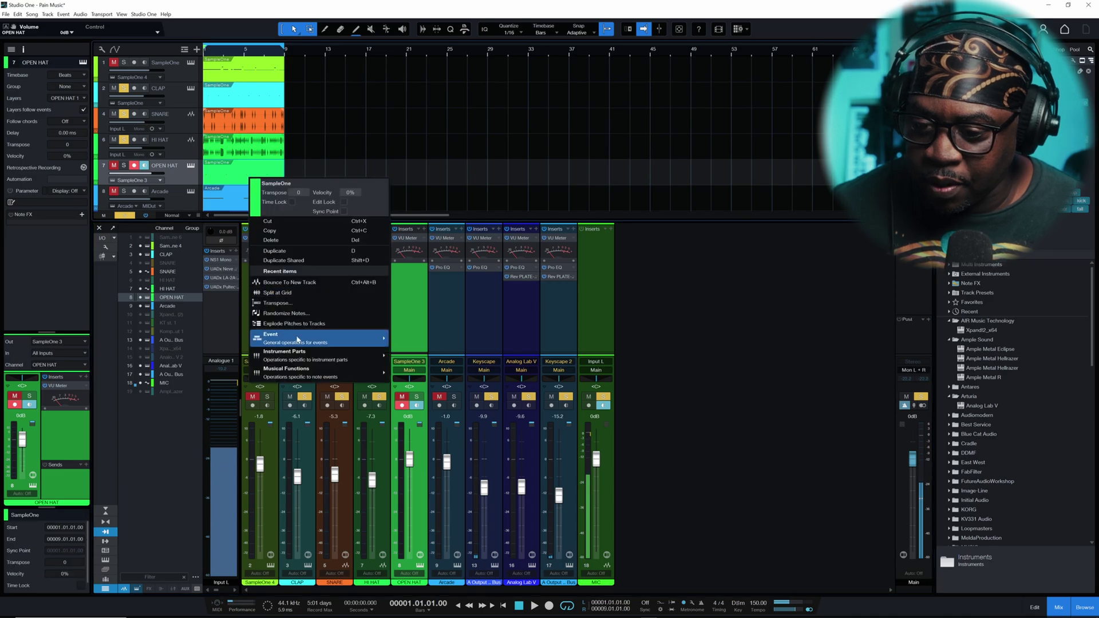
click(541, 314)
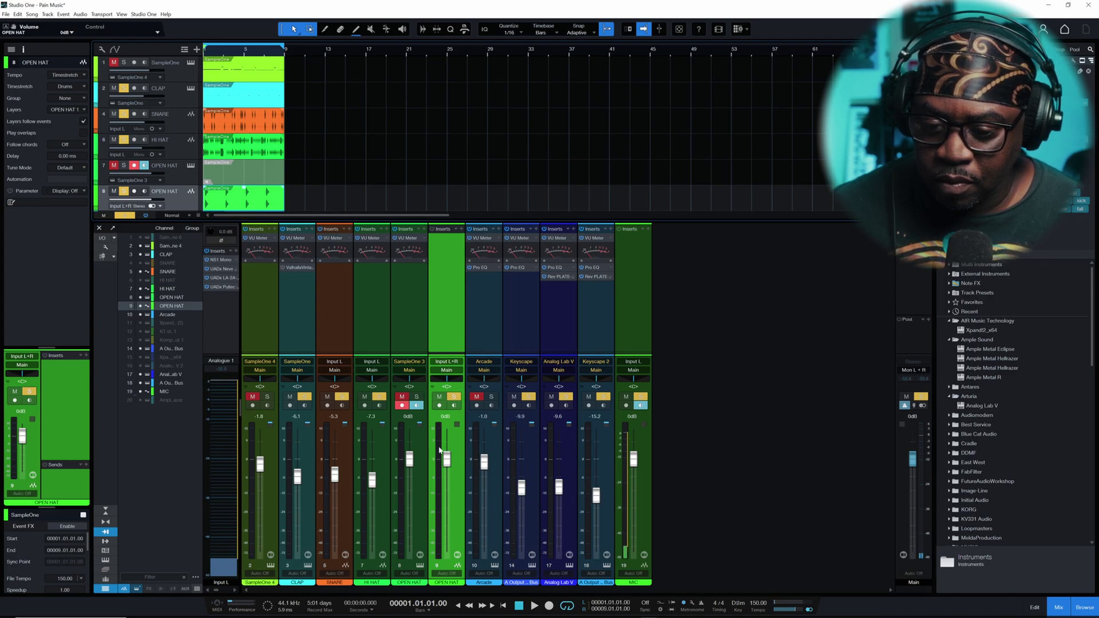
click(407, 229)
drag(416, 239, 447, 238)
right_click(421, 455)
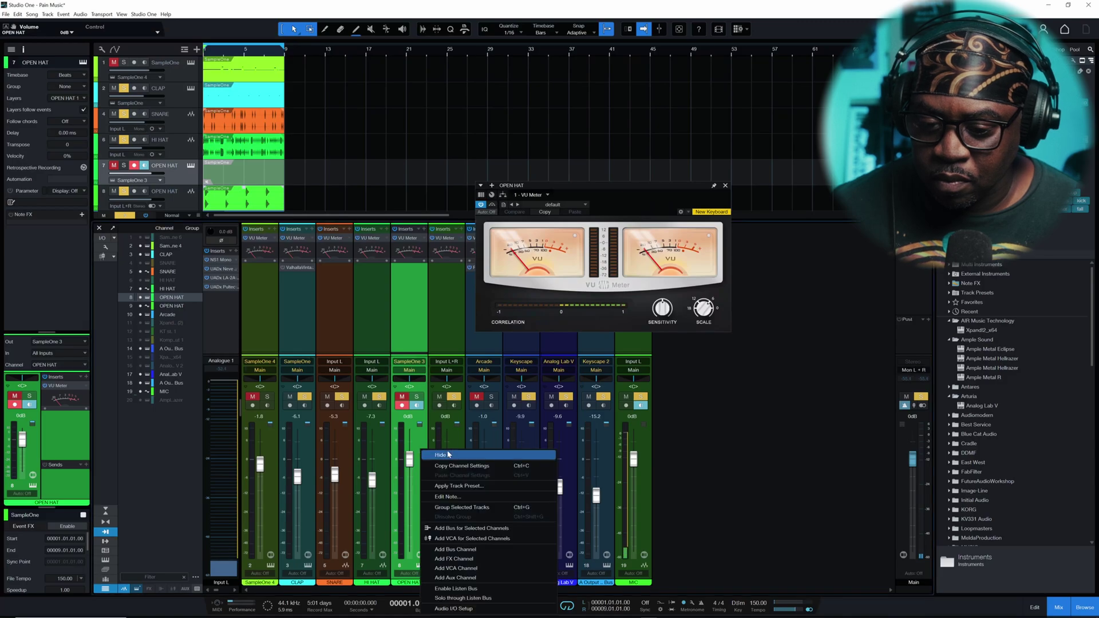
click(452, 462)
click(726, 185)
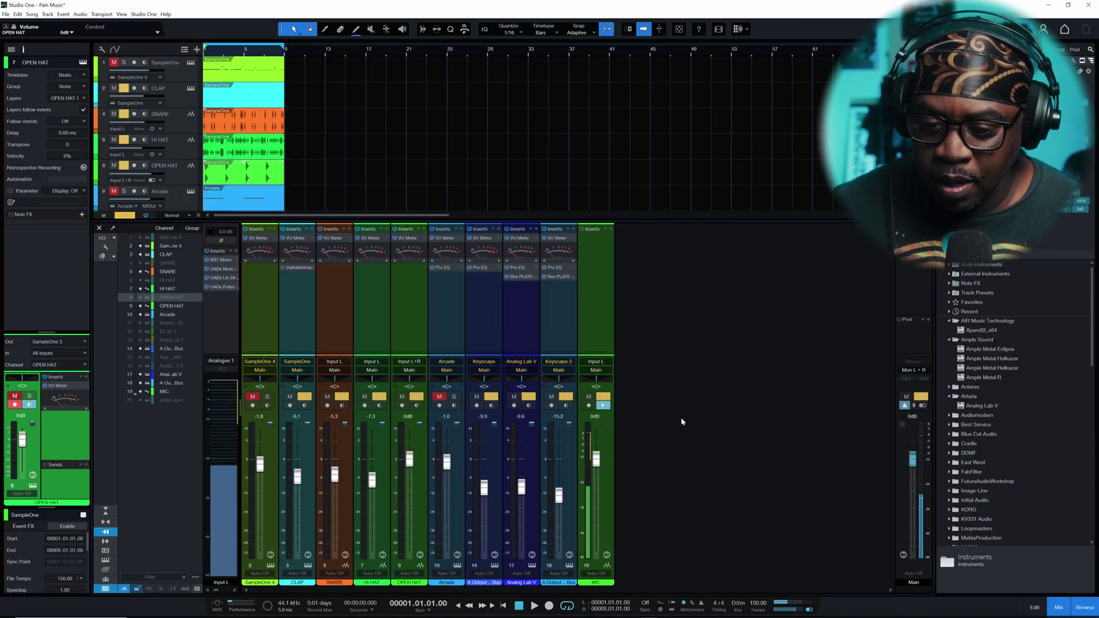
Set the new OPEN HAT track to mono Input L and fine-tune its level to -11.4 dB.
click(152, 180)
key(space)
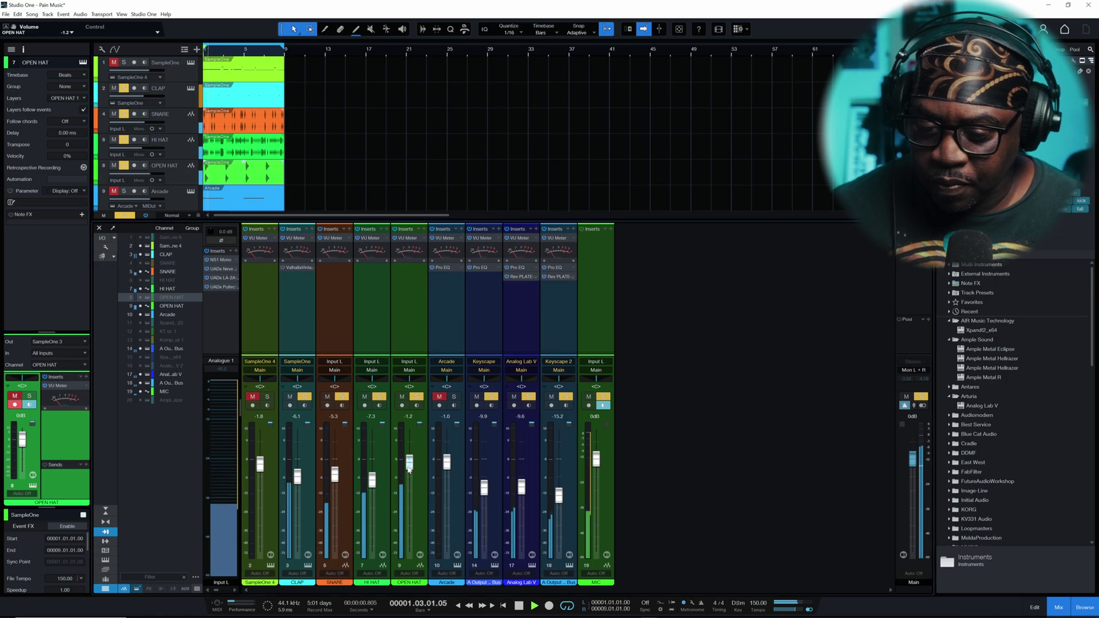
drag(409, 459, 408, 499)
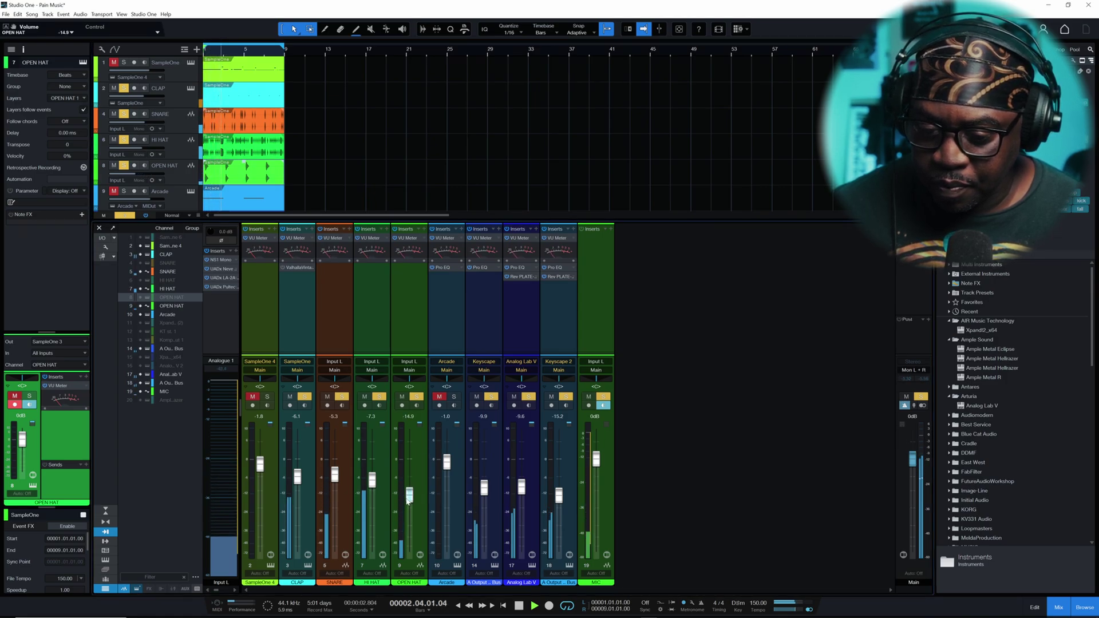
drag(408, 500, 409, 495)
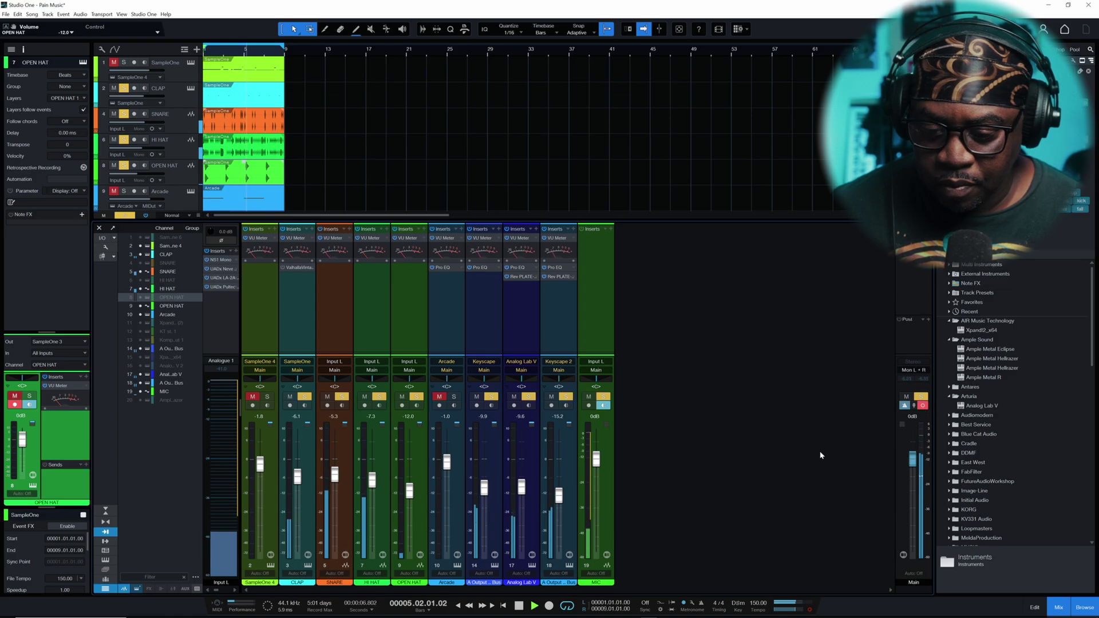
drag(410, 497, 410, 496)
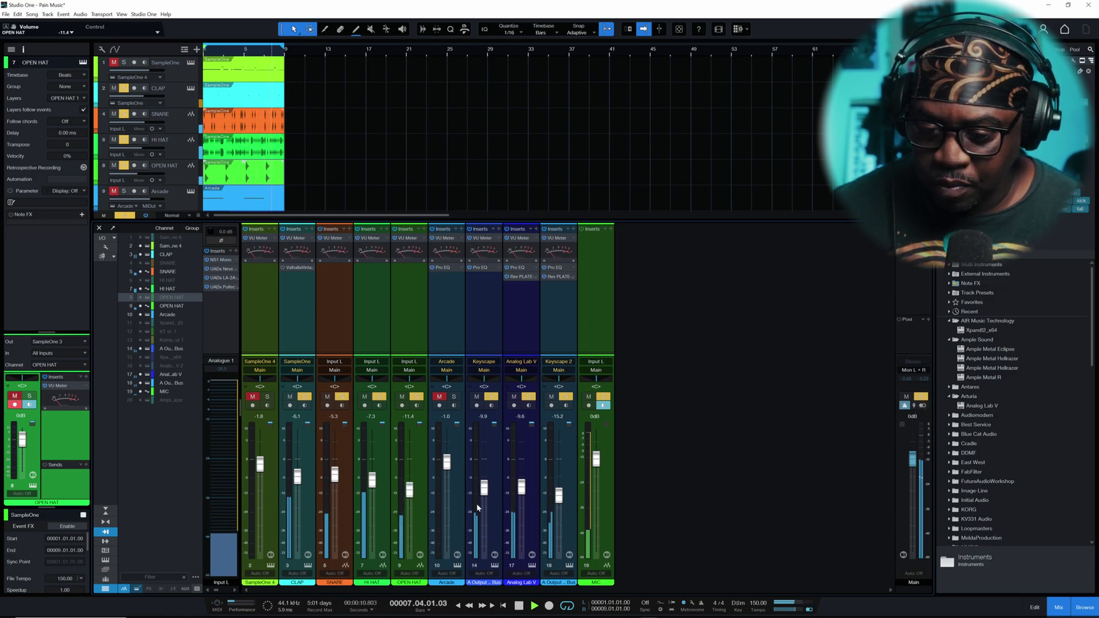
Unmute the Arcade channel and lower its fader to about -2.6 dB, then stop playback.
click(439, 402)
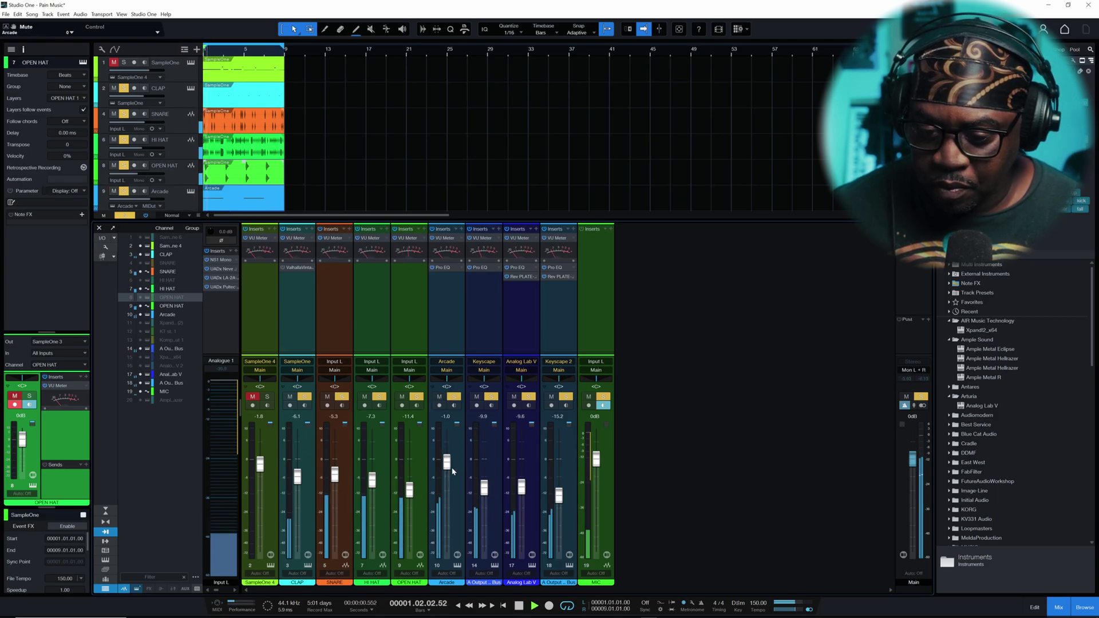
drag(448, 454, 452, 474)
key(space)
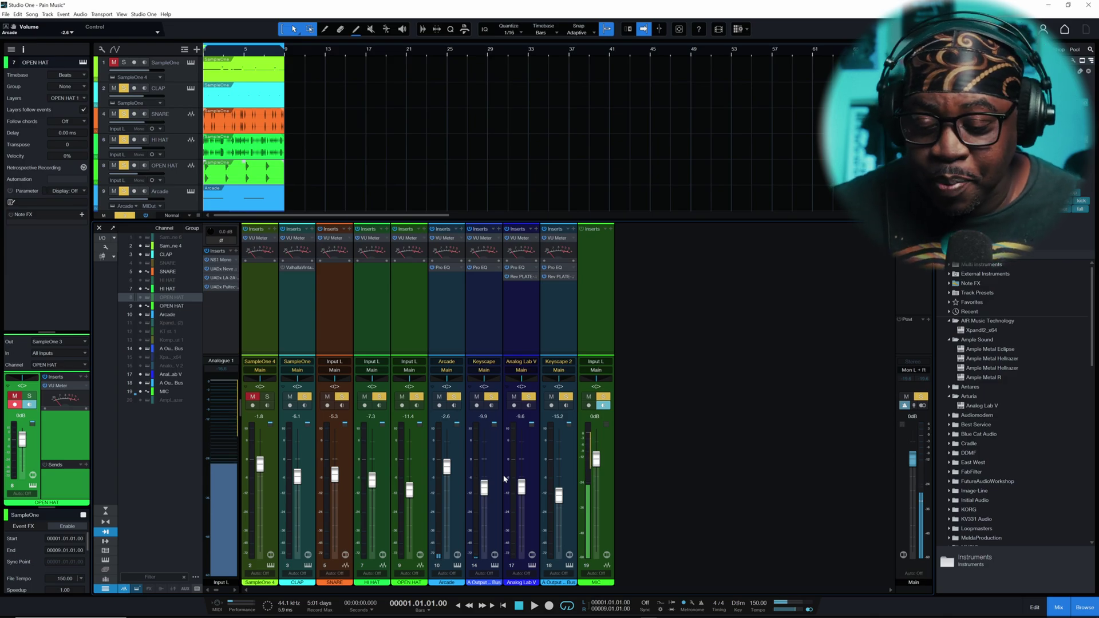
click(269, 442)
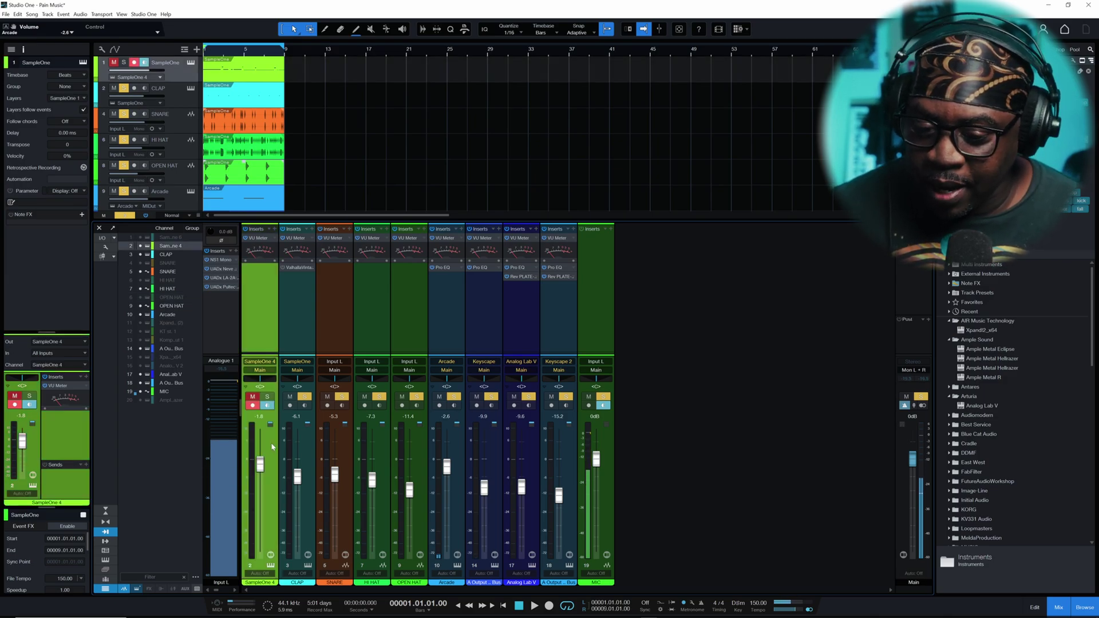
Unmute SampleOne 4 and audition its pattern in the piano roll editor during repeated playback.
click(253, 399)
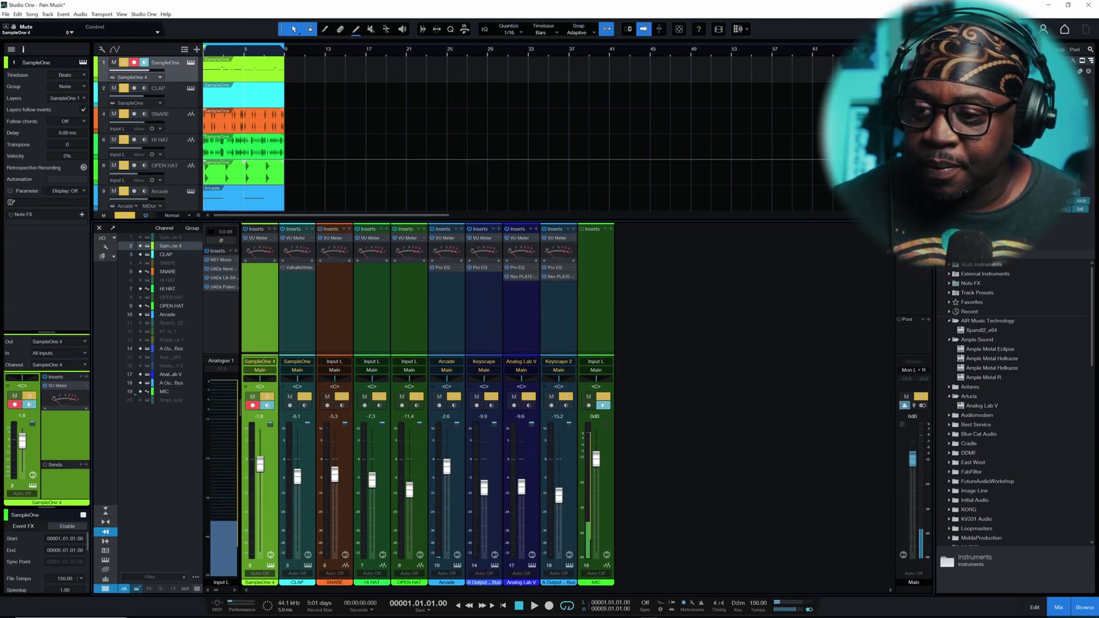
key(F2)
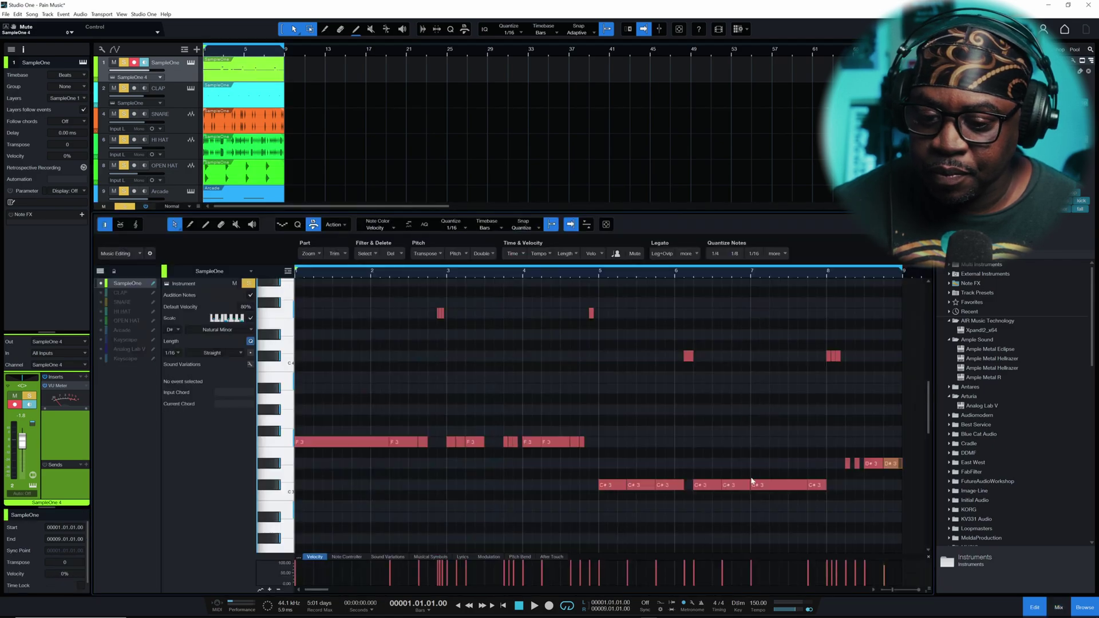
key(space)
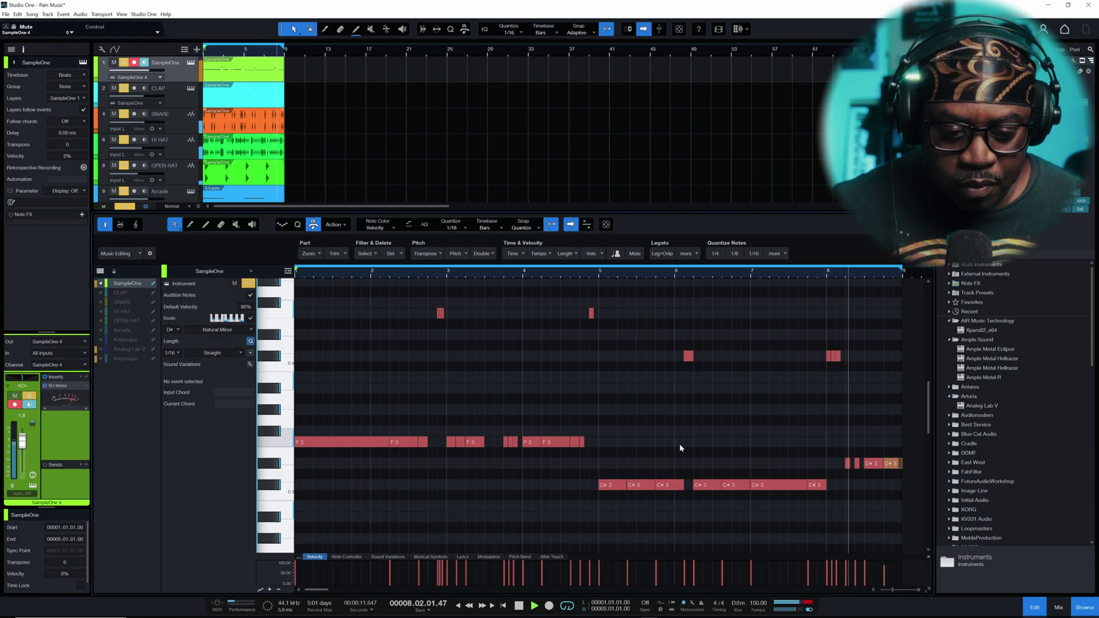
key(space)
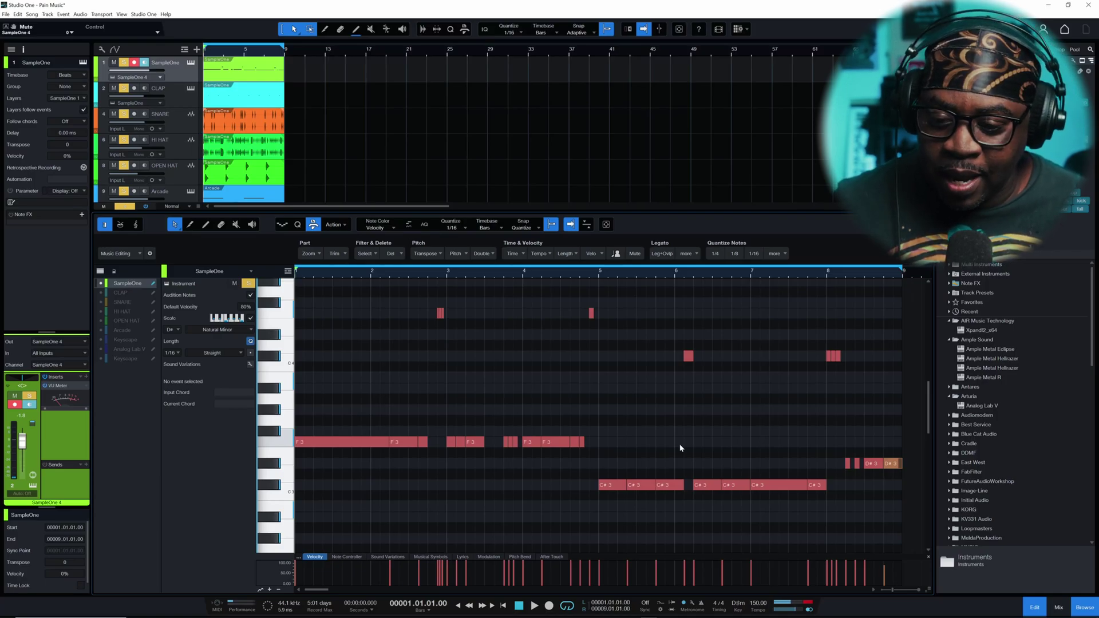
key(space)
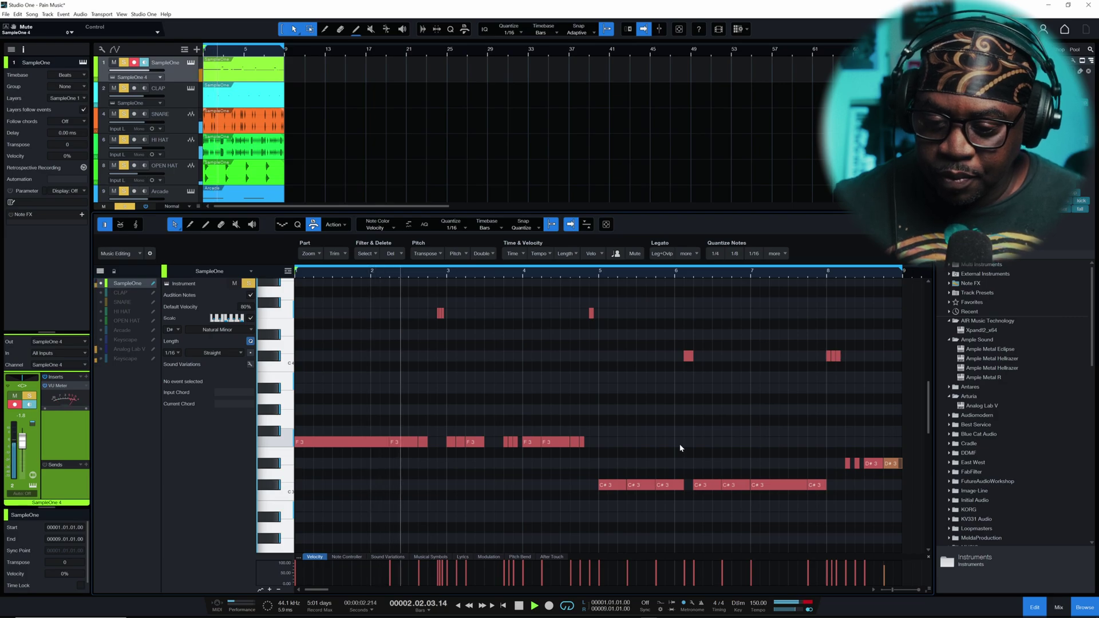
key(space)
key(space)
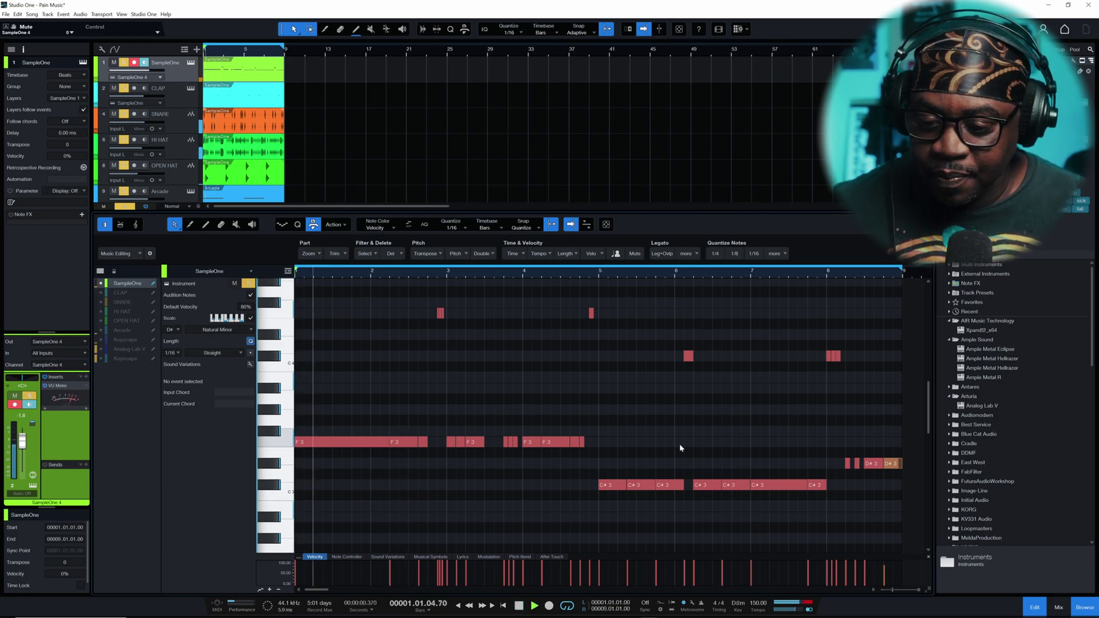
key(space)
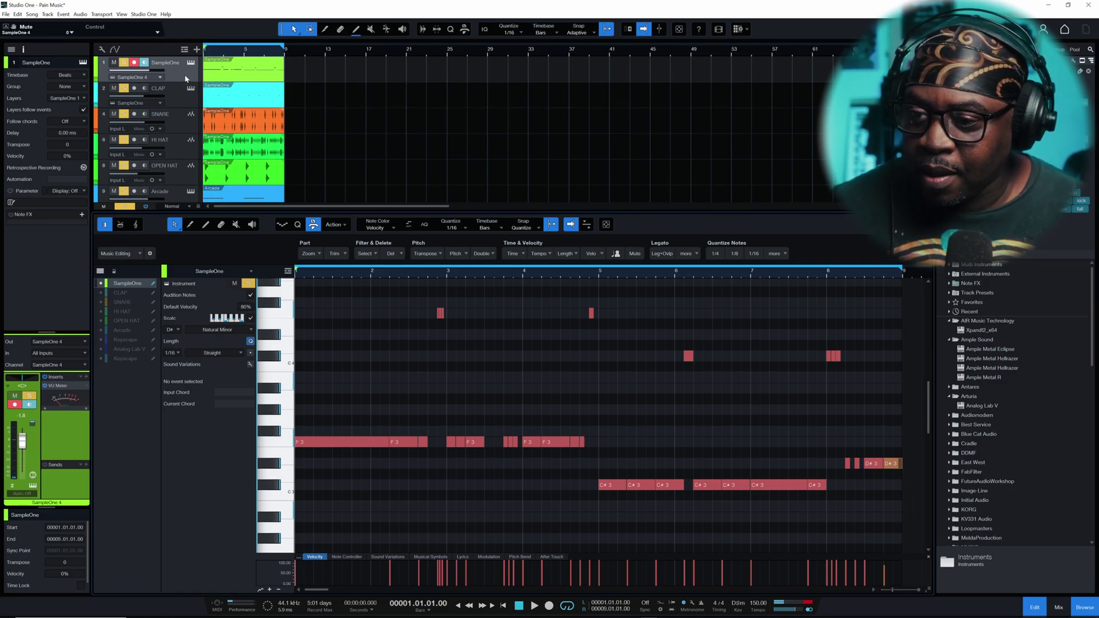
right_click(260, 72)
Bounce the SampleOne 808 event to a new audio track set to mono Input L.
click(326, 182)
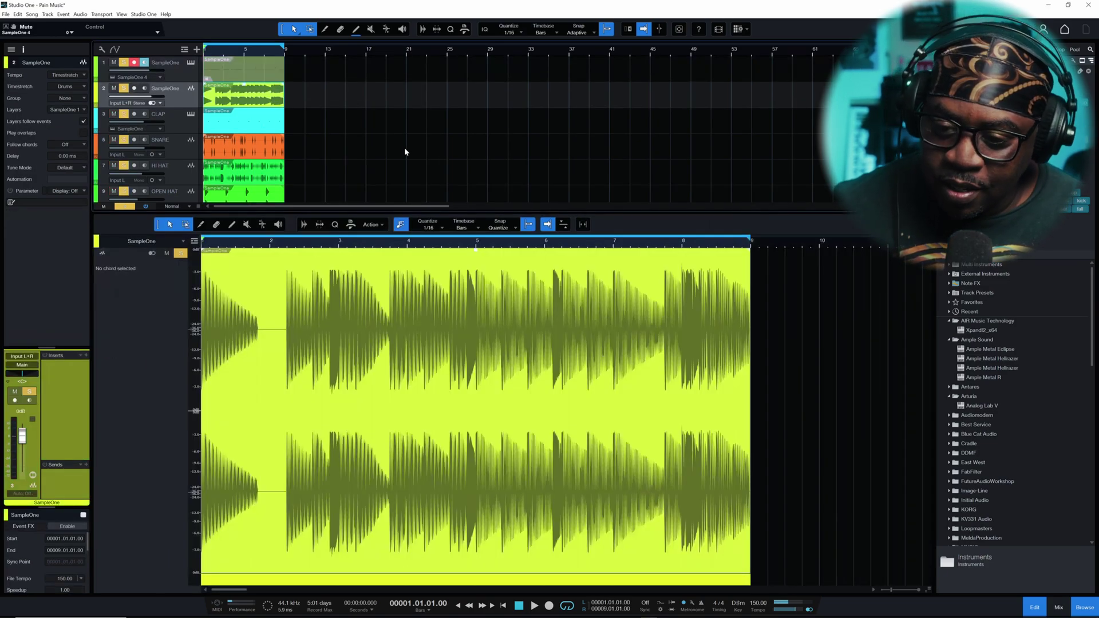
click(153, 103)
click(163, 118)
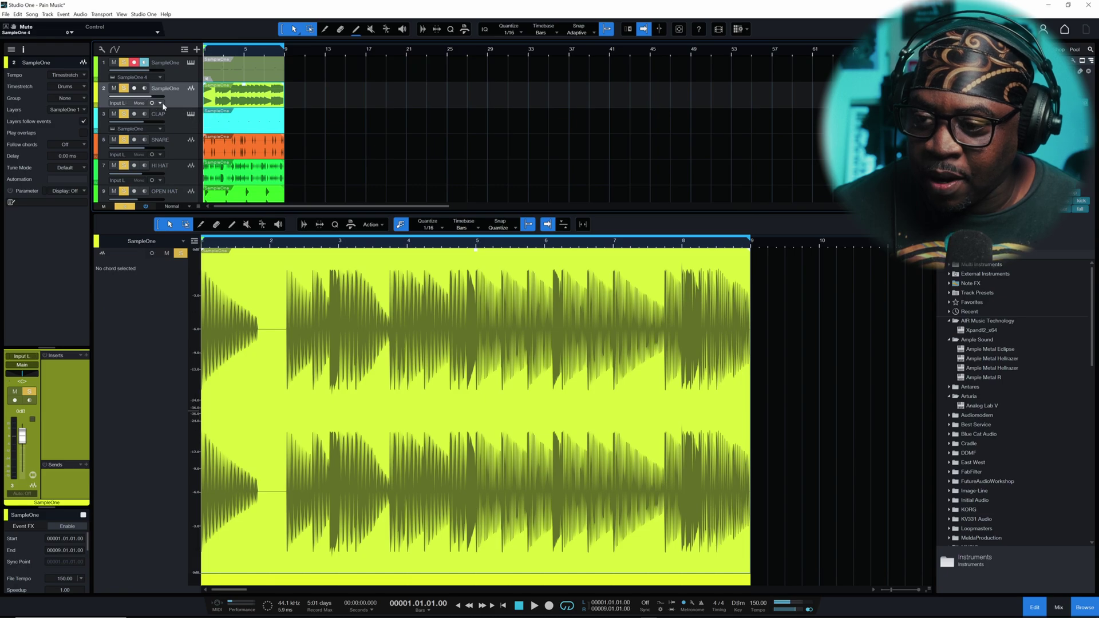
Hide the original SampleOne instrument track and return to the console view with F3.
click(187, 78)
right_click(189, 80)
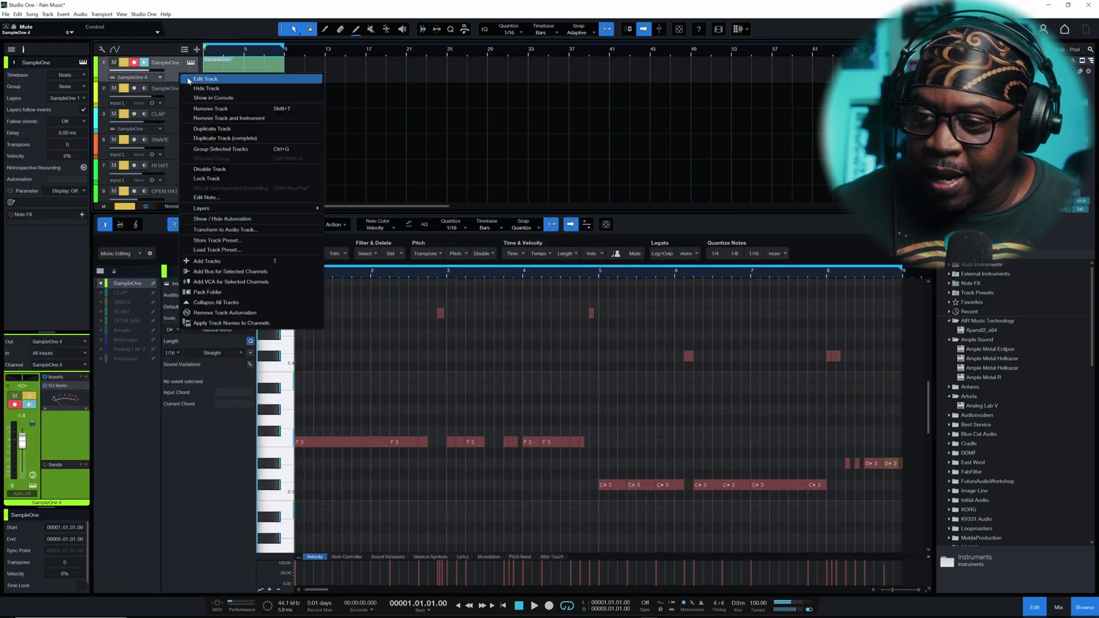
click(208, 88)
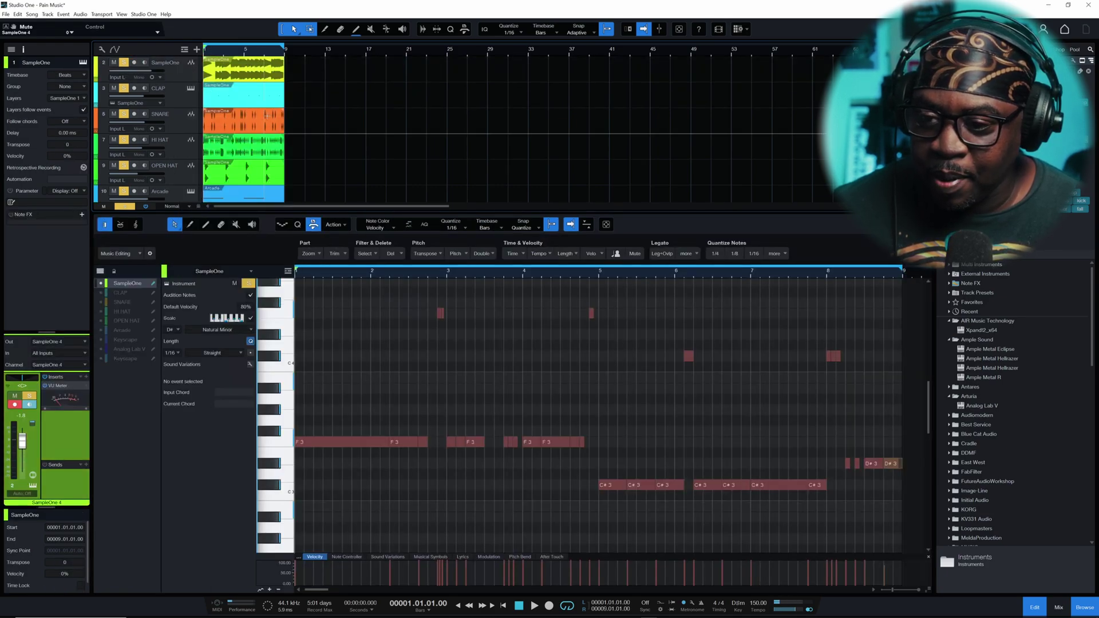
click(180, 78)
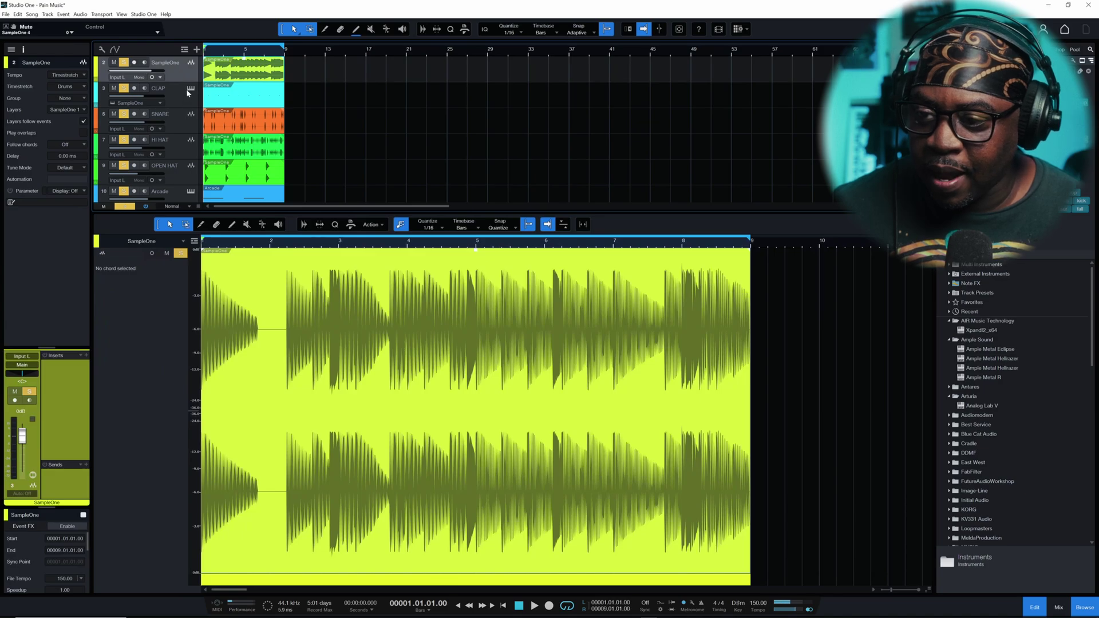
click(187, 88)
click(312, 80)
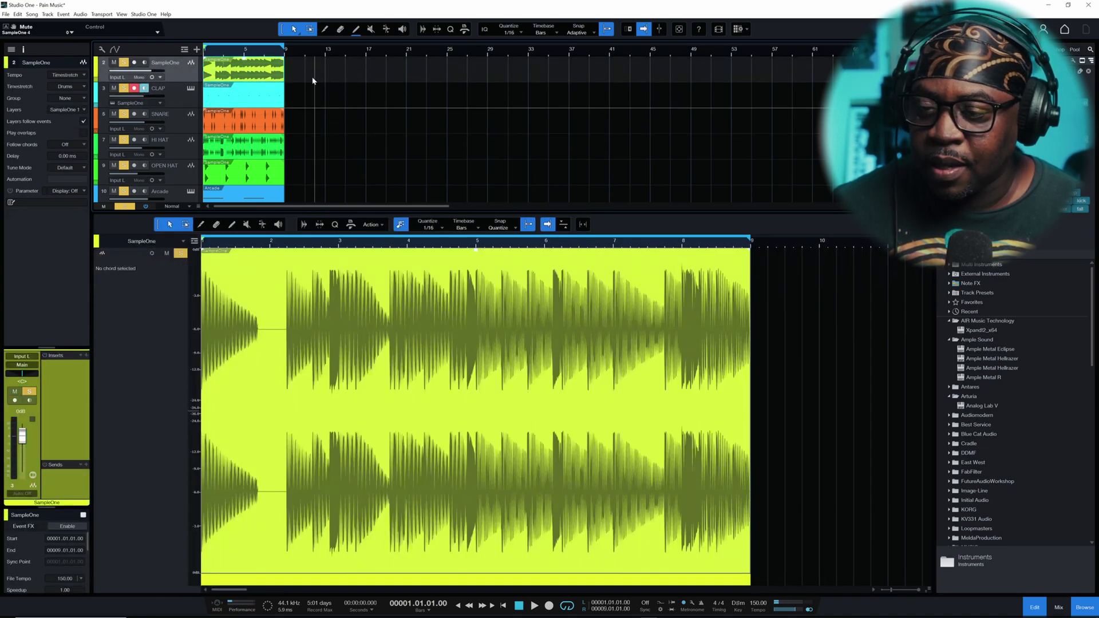
key(F3)
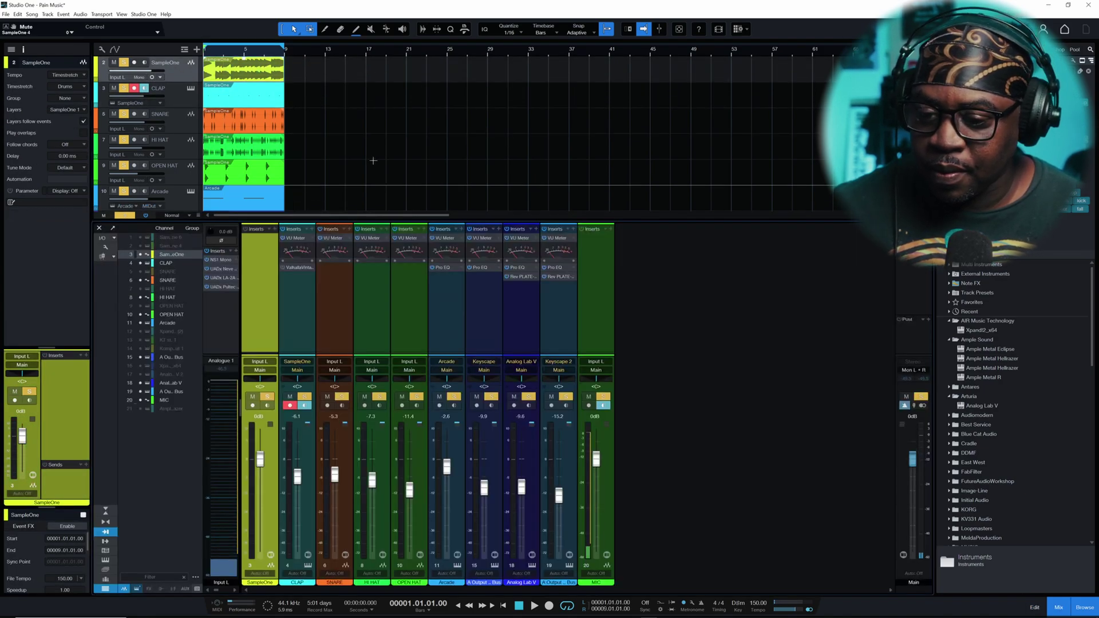
Enable Input controls under Channel Components in the mixer options, giving each channel a 0.0 dB input gain.
key(space)
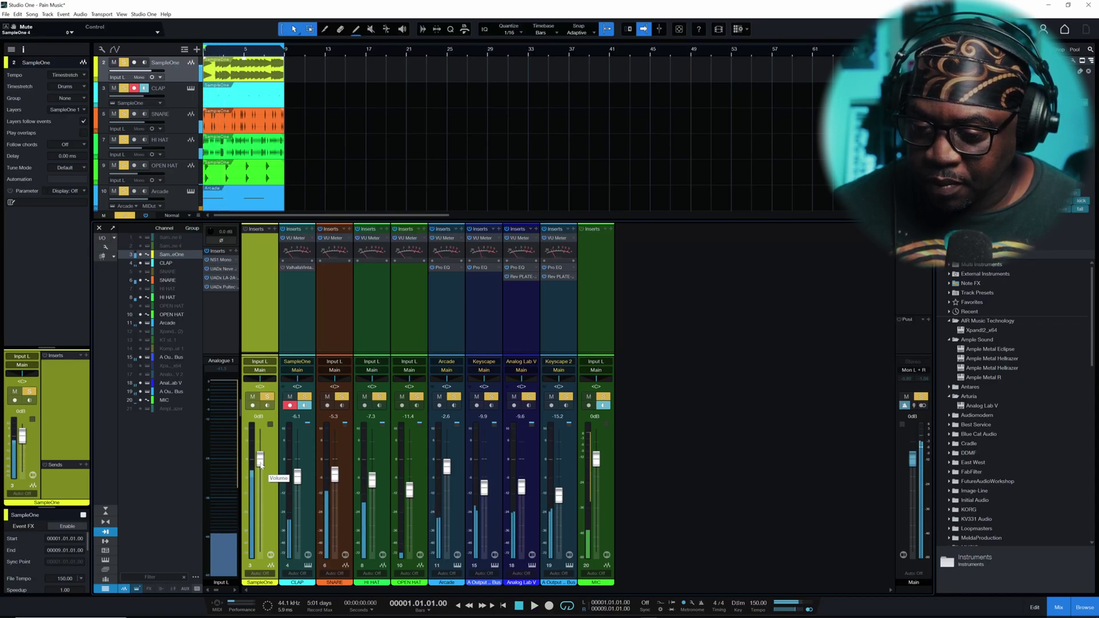
key(space)
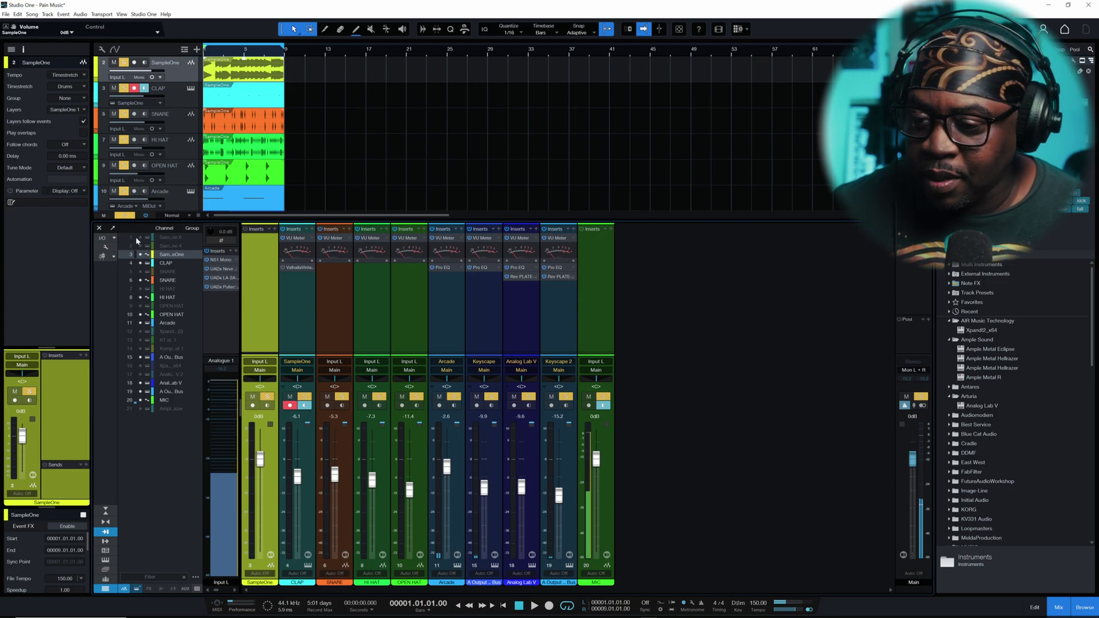
click(106, 249)
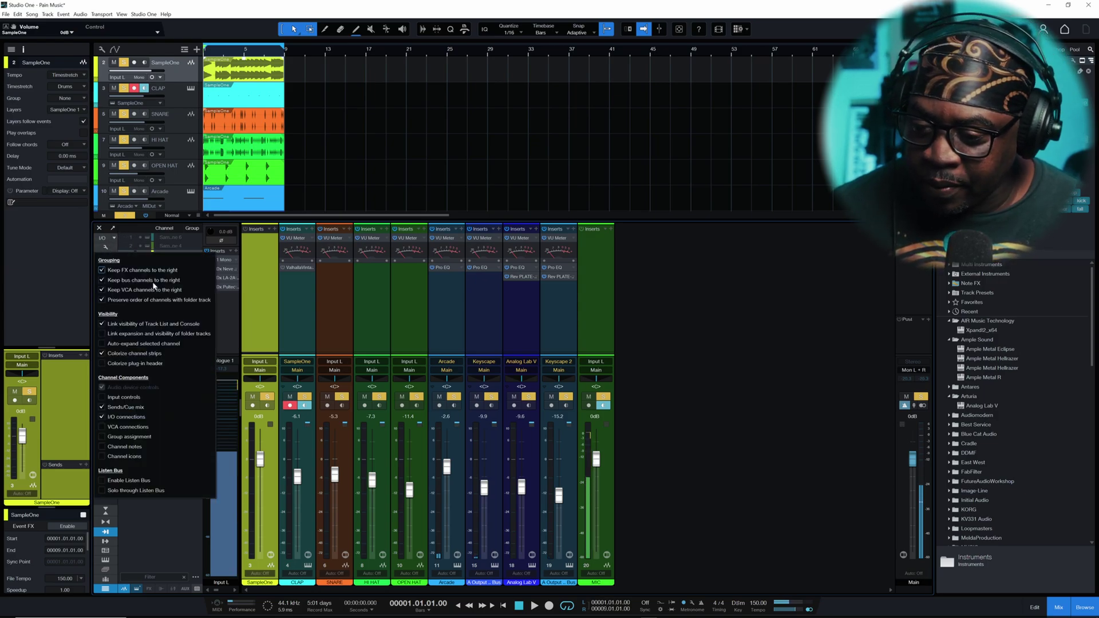
click(102, 397)
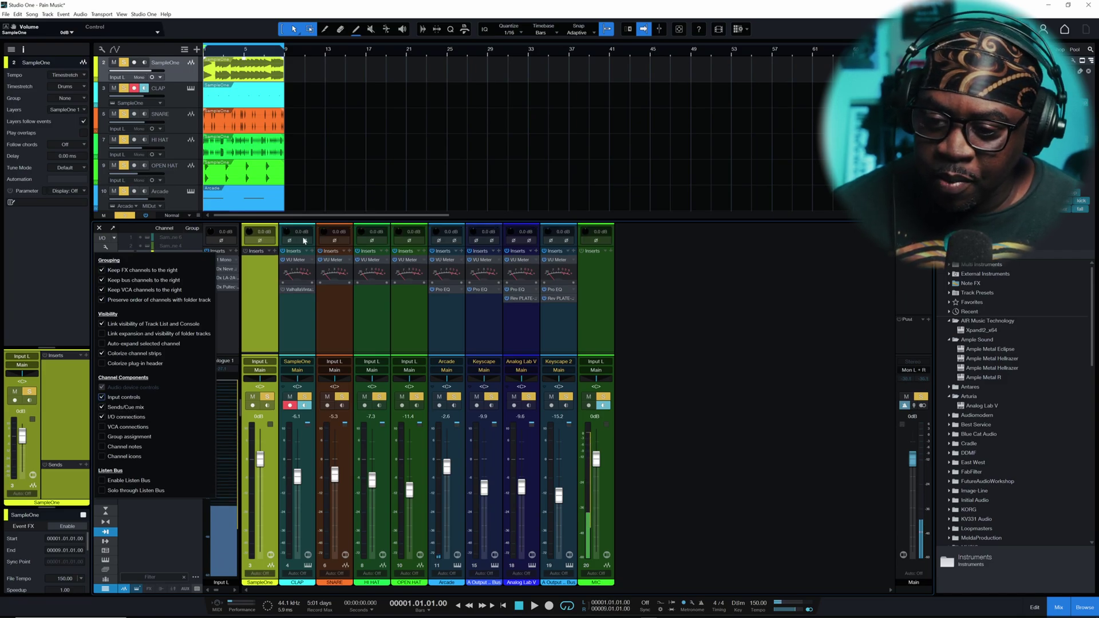
click(173, 543)
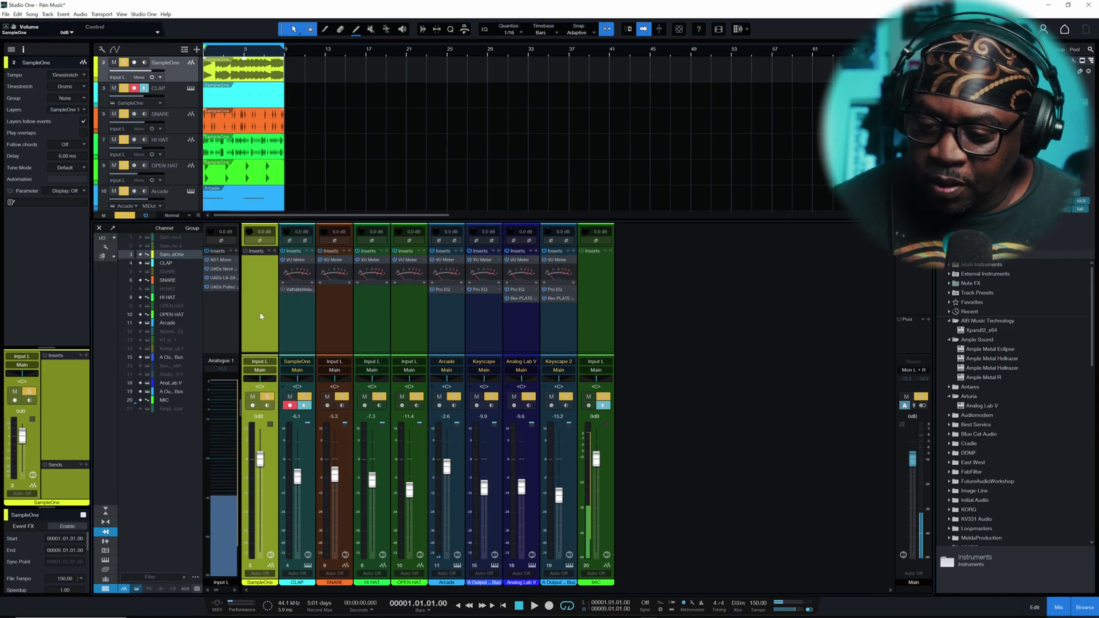
Mute CLAP through Arcade, drop SampleOne's input gain to -6.0 dB, and record-arm it with monitoring.
drag(307, 401, 553, 398)
key(space)
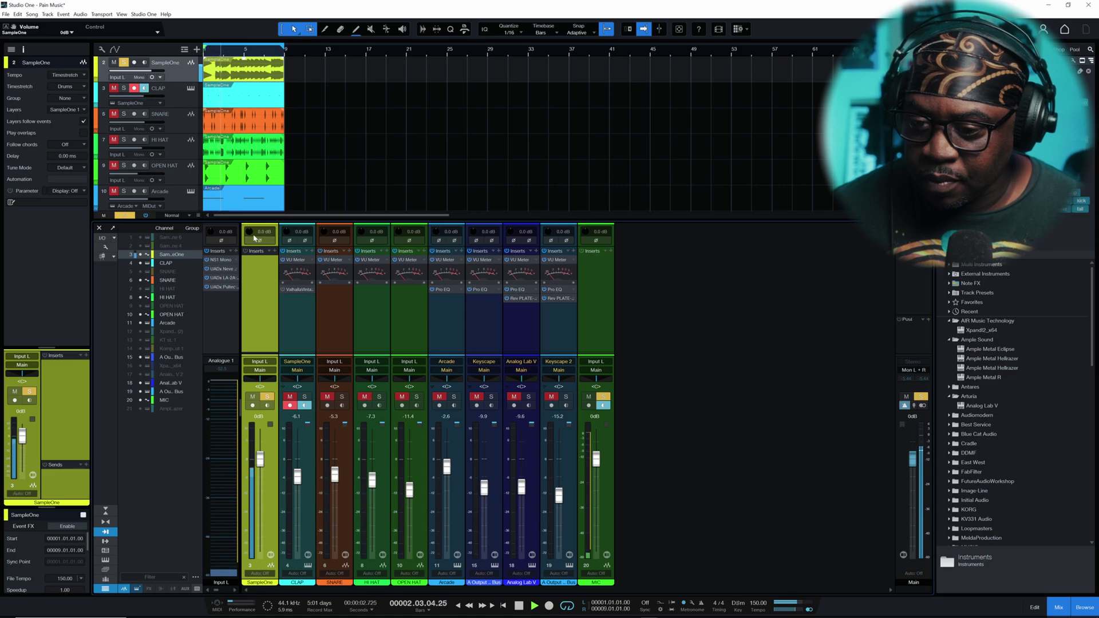
drag(250, 230, 251, 239)
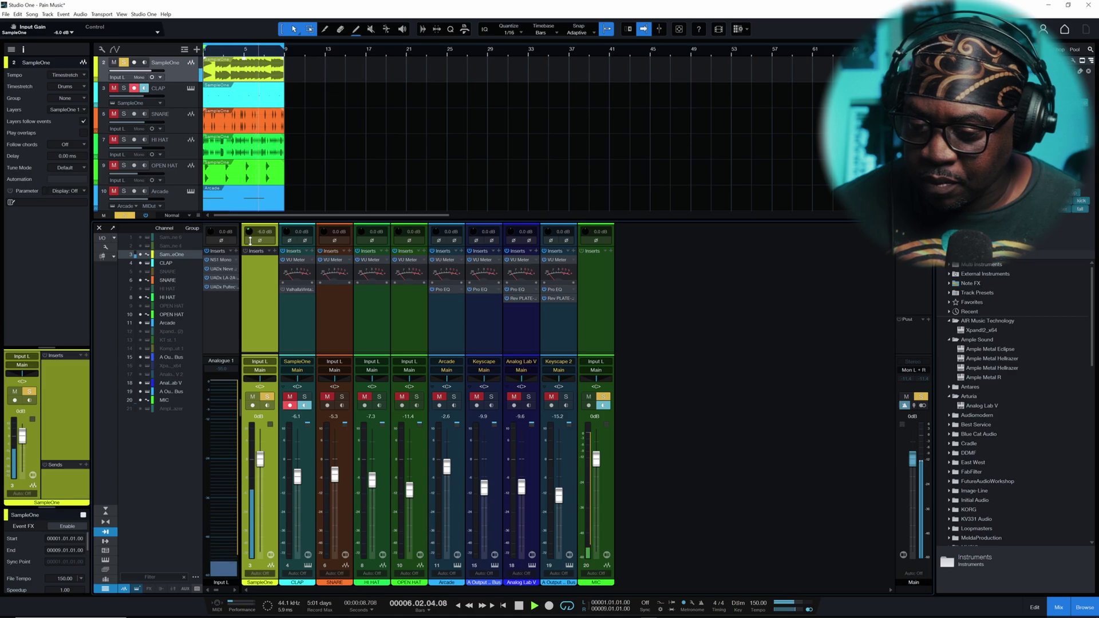
key(space)
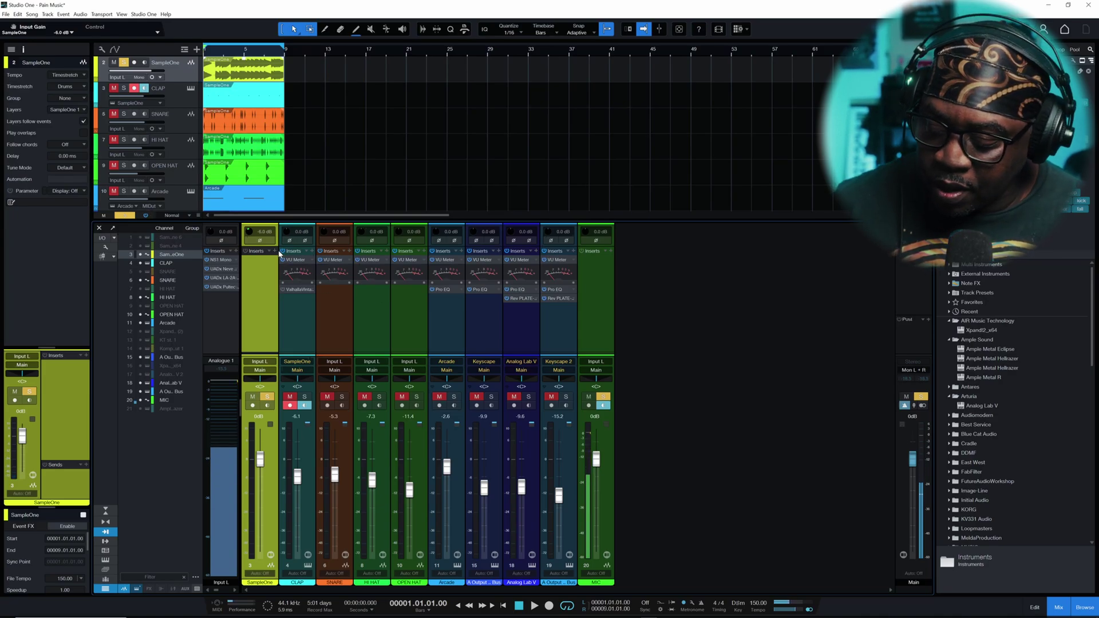
key(r)
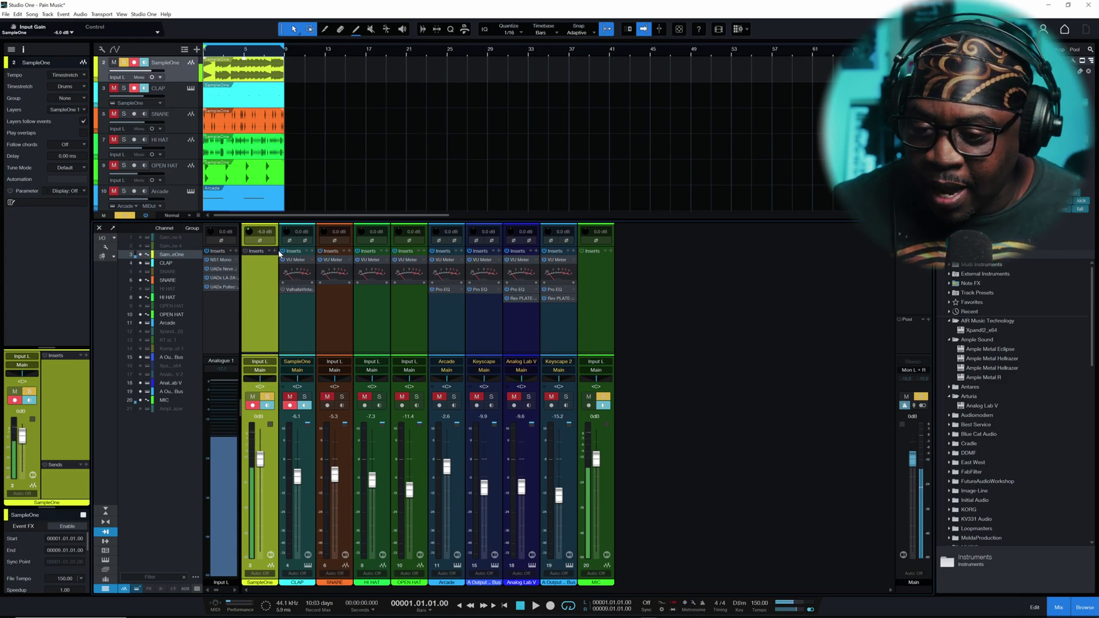
Insert Pro EQ on the SampleOne channel from a PRO search, switch it off, and close its editor.
click(275, 253)
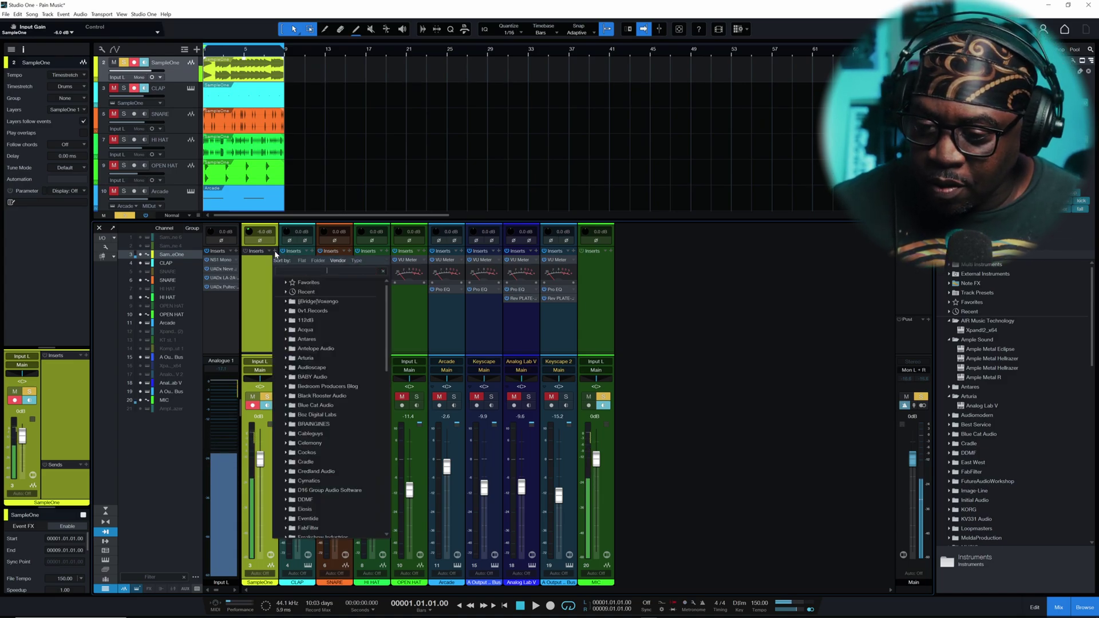
text(PRO)
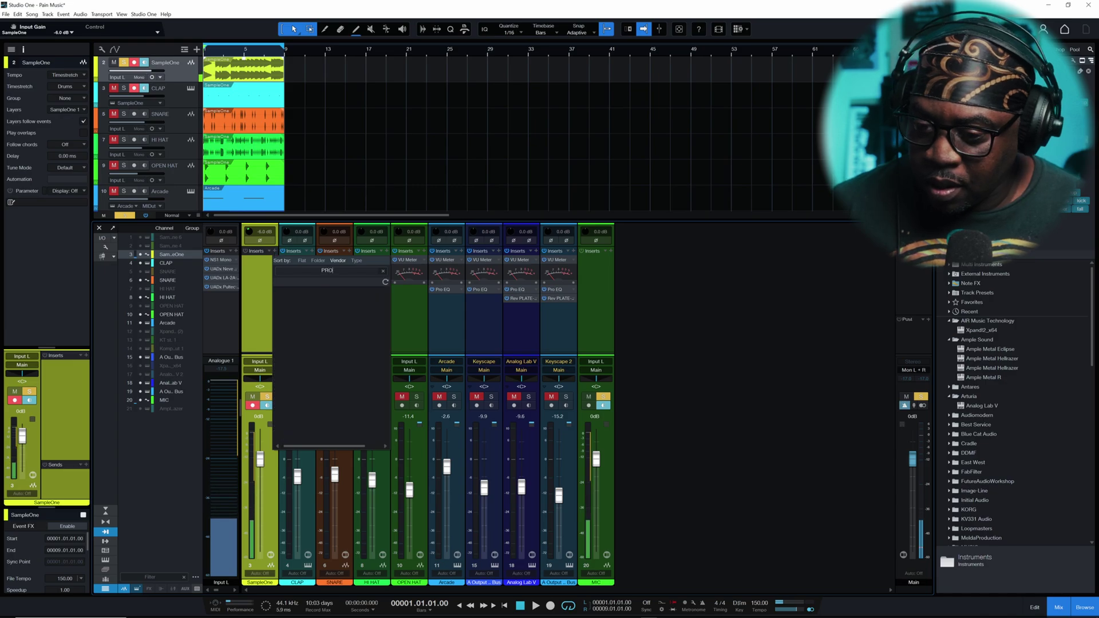
key(Return)
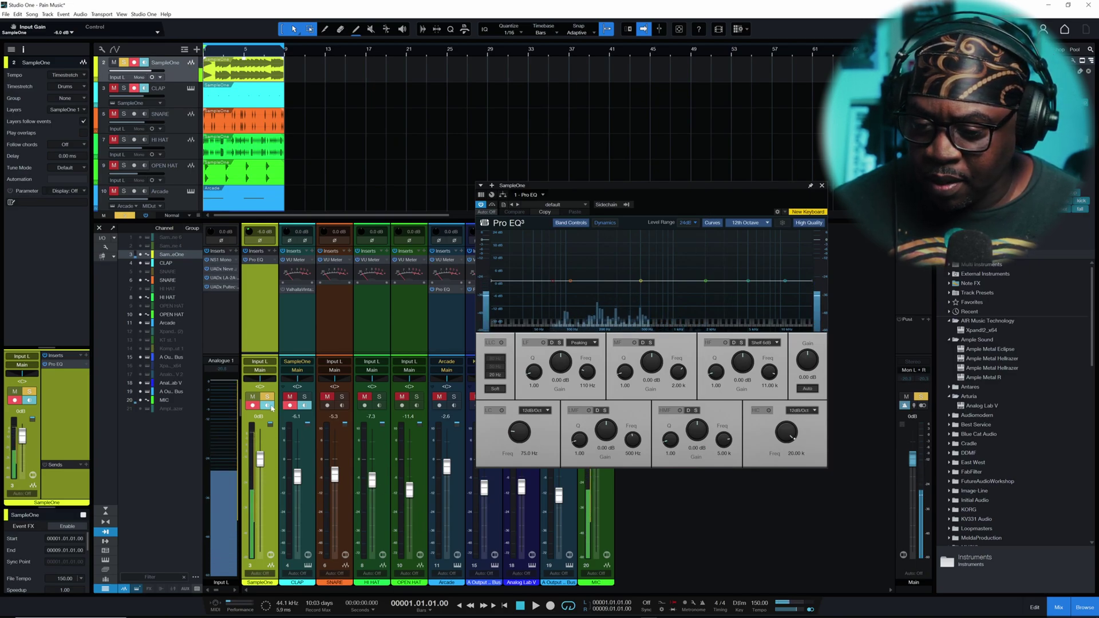
click(246, 260)
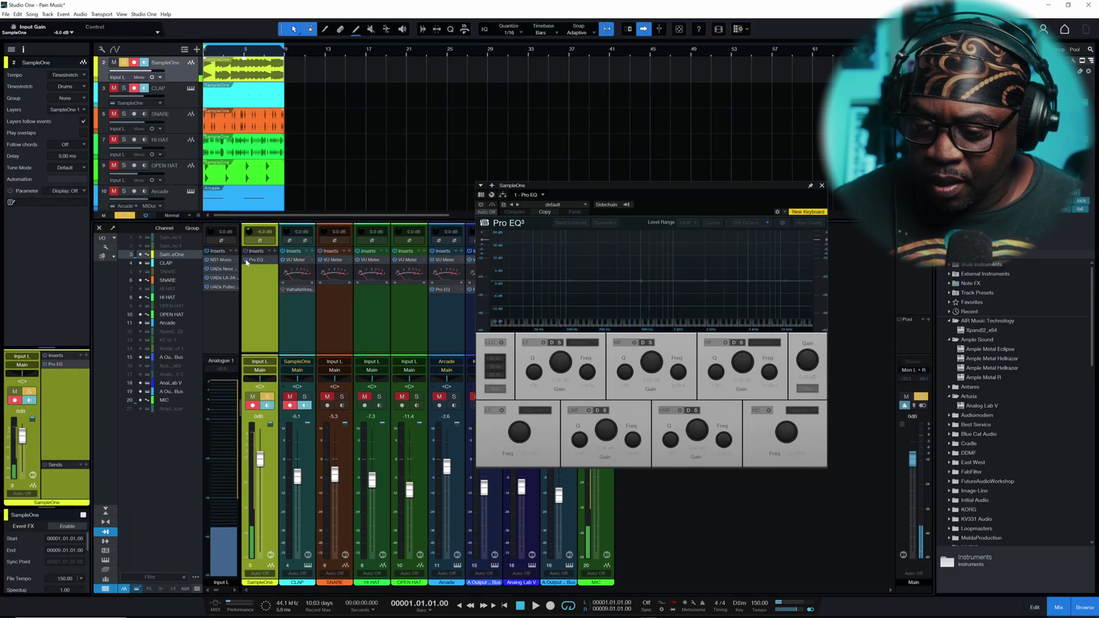
click(822, 185)
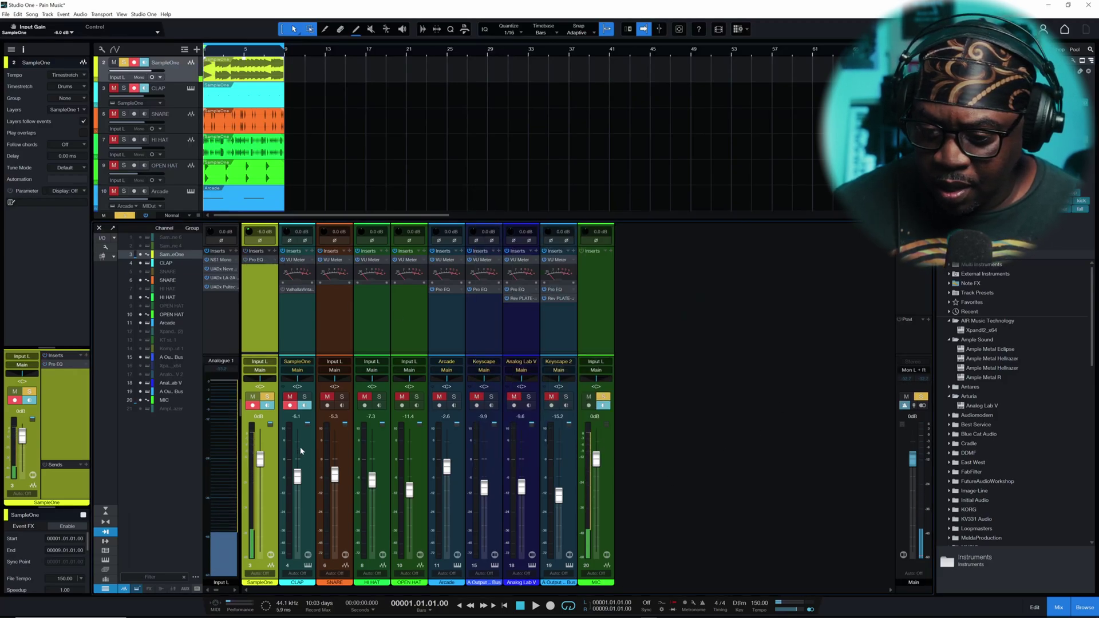
Play and stop the song, set SampleOne's input to stereo Input L+R, and delete the SampleOne track.
key(space)
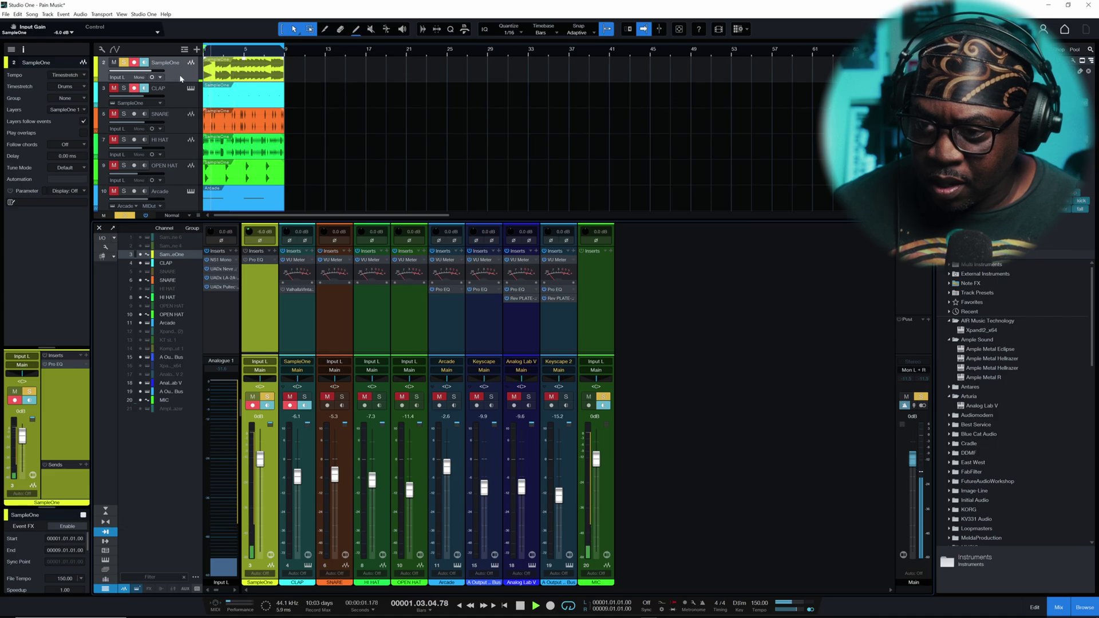
key(space)
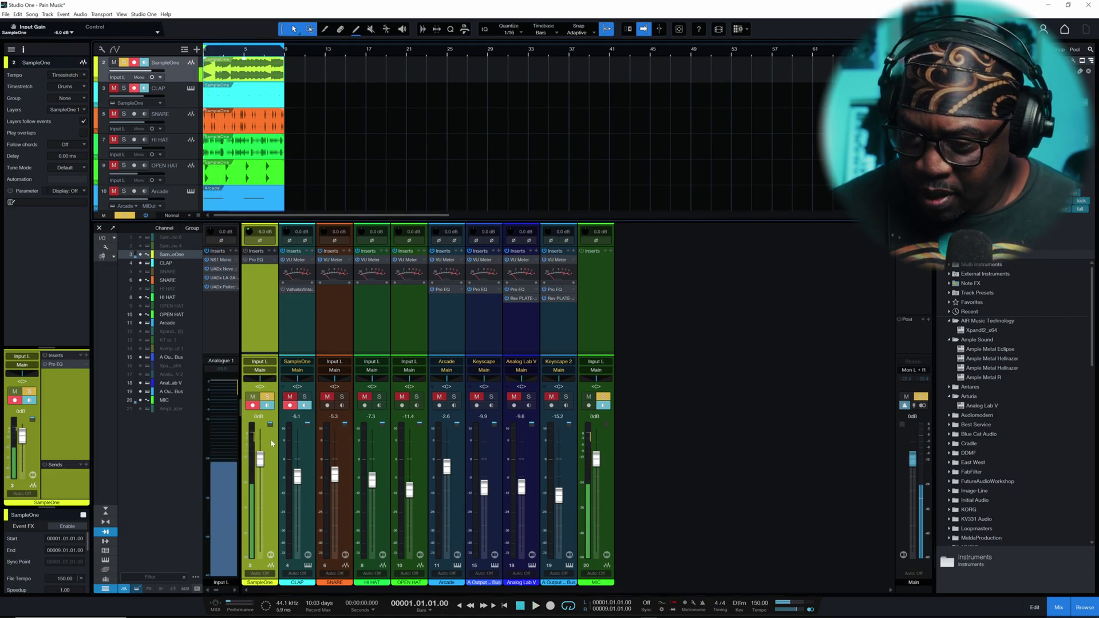
key(ctrl+z)
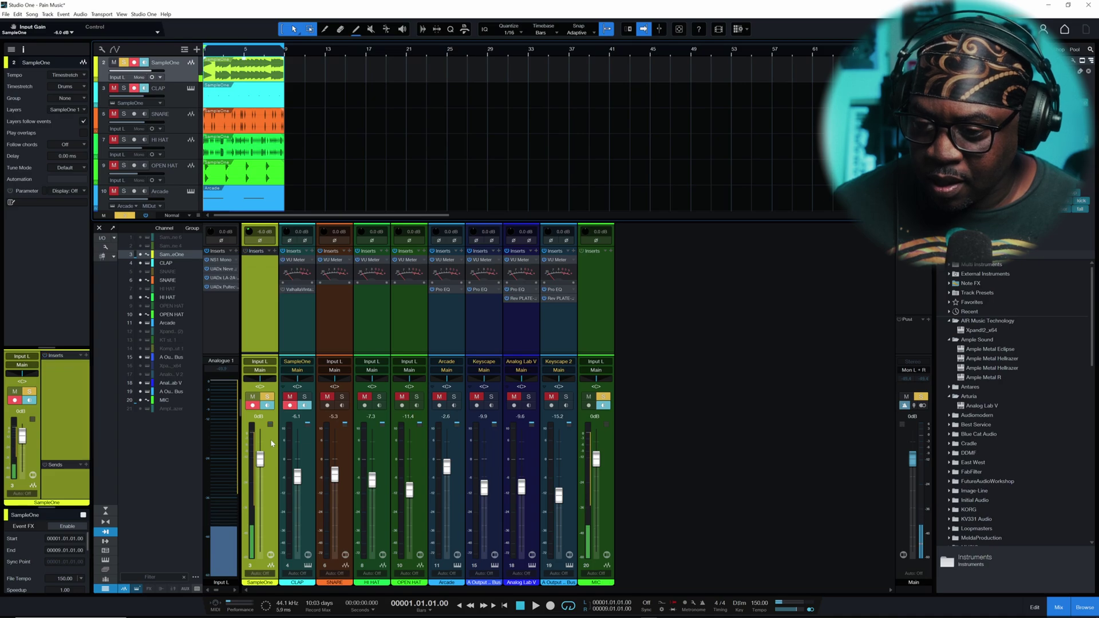
key(ctrl+z)
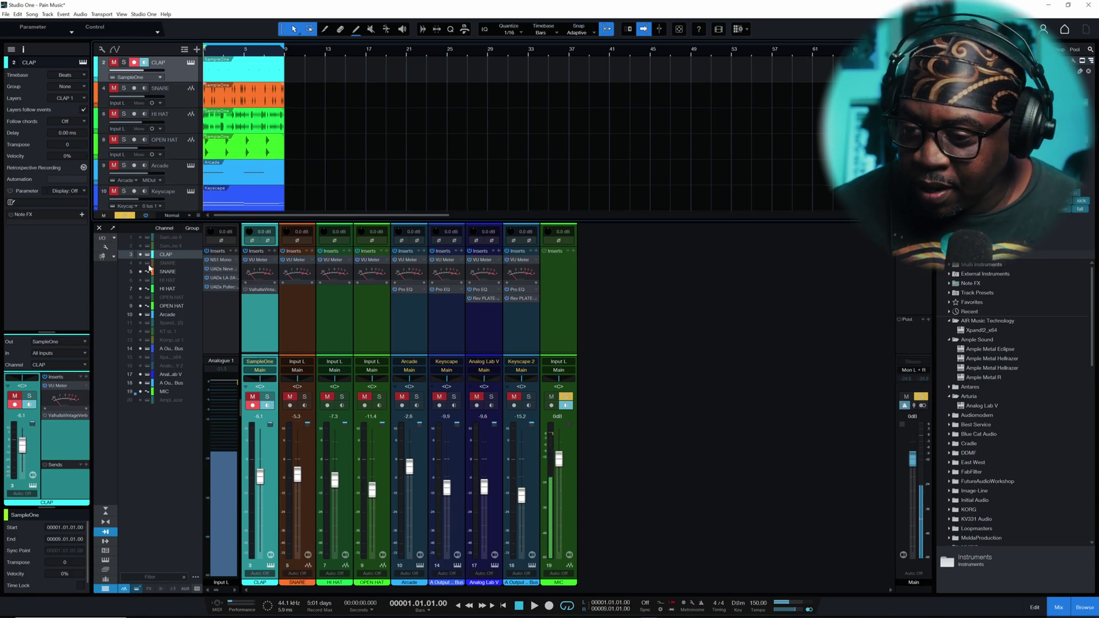
Unhide the SampleOne 6 and SampleOne 4 channels and select the SampleOne 4 track.
click(140, 238)
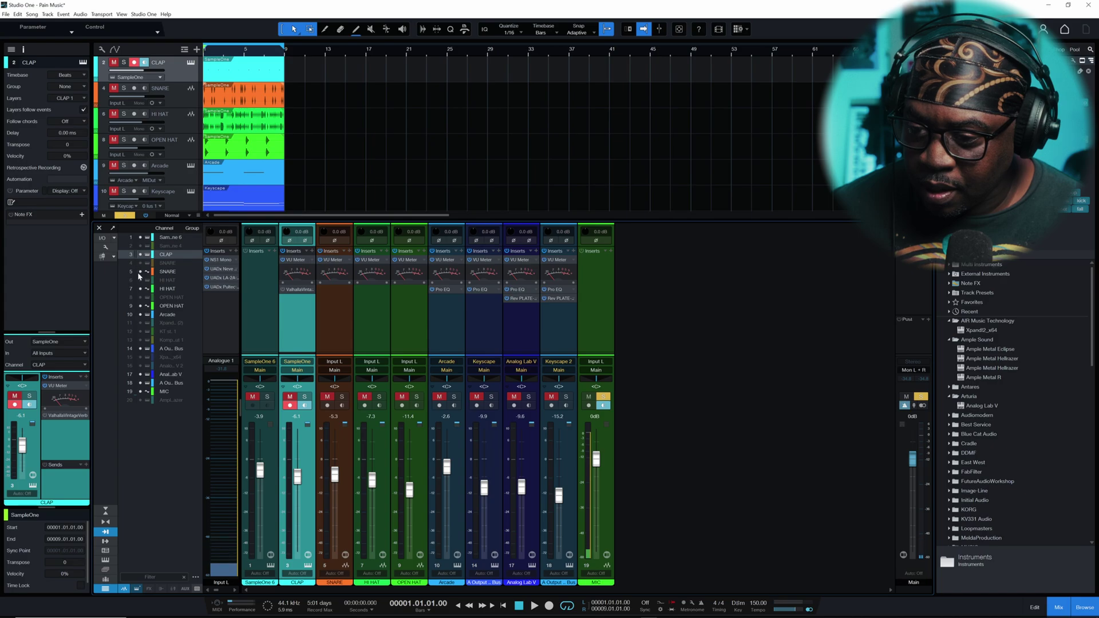
click(140, 246)
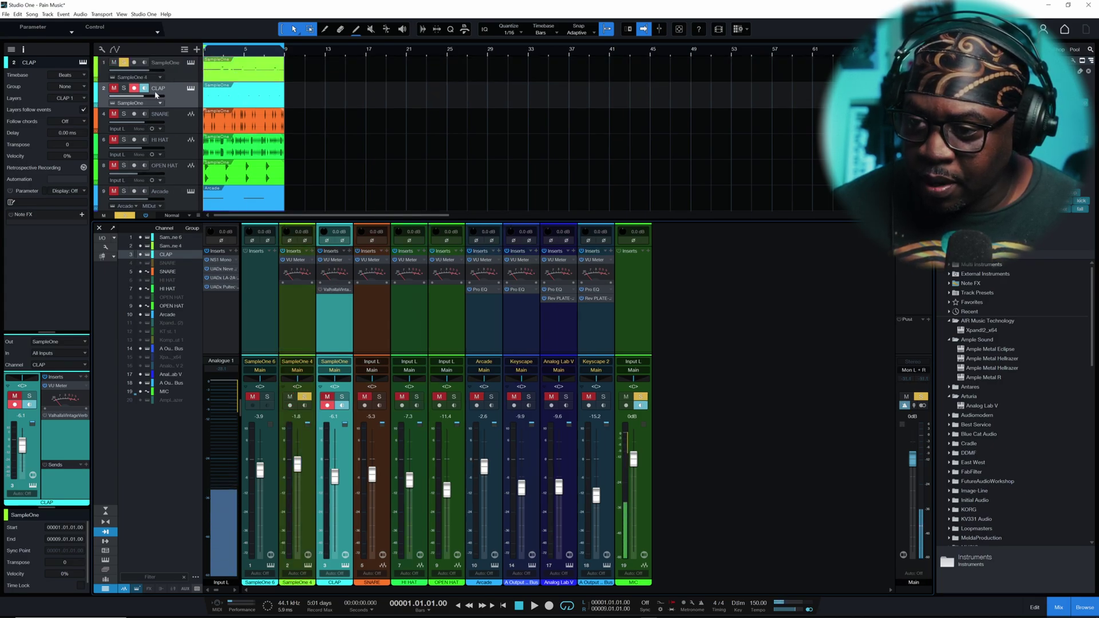
click(241, 79)
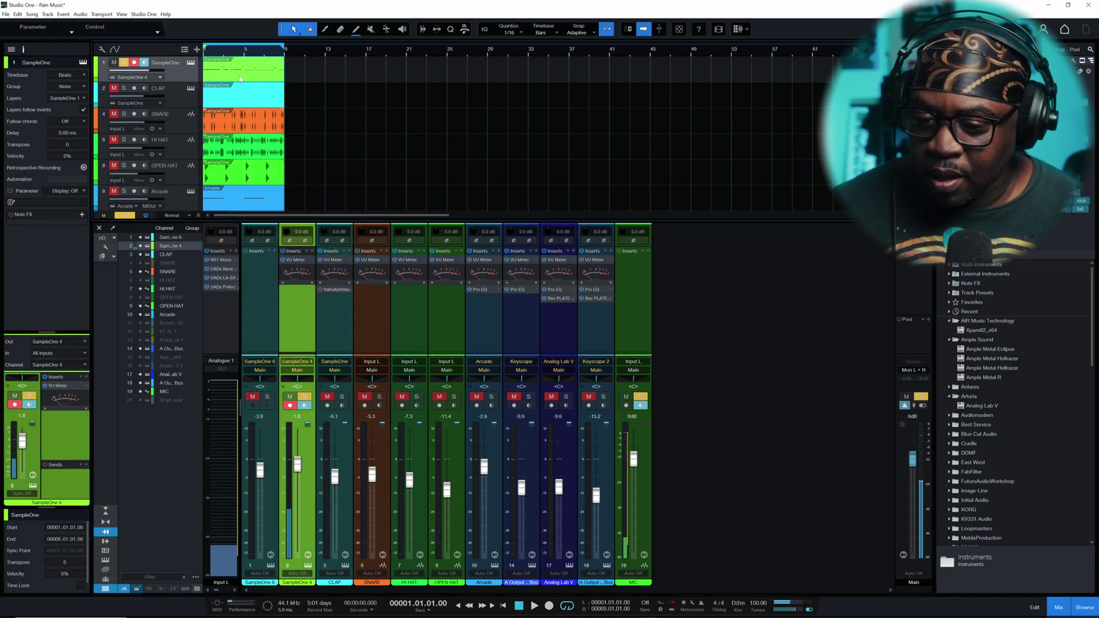
Audition the song while selecting the MIC, SampleOne 6 and SampleOne 4 channels.
right_click(250, 77)
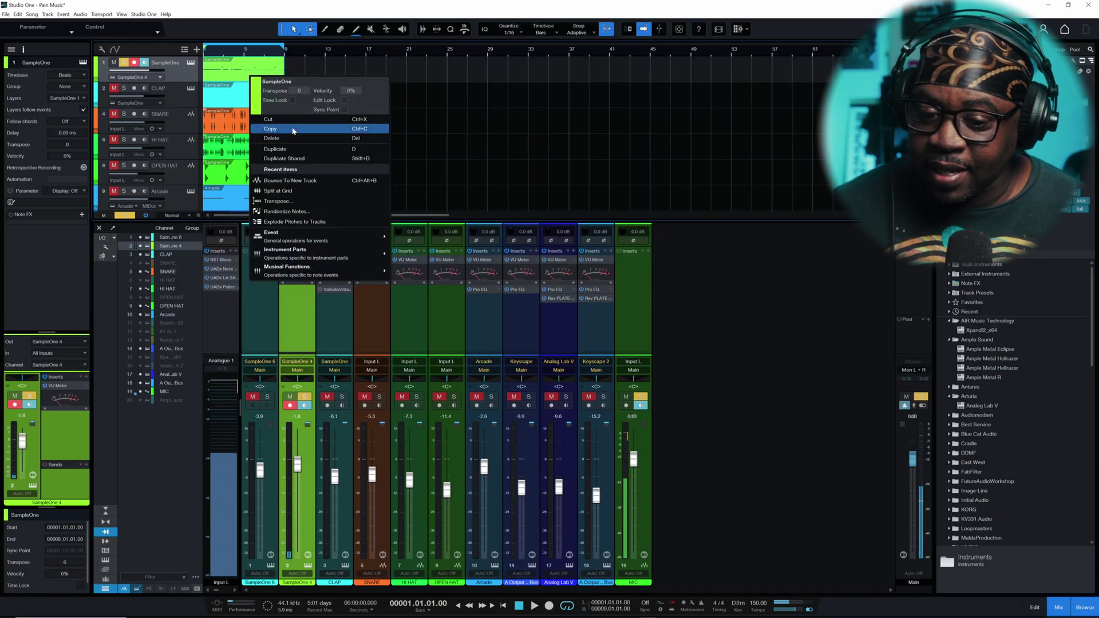
click(683, 475)
click(649, 457)
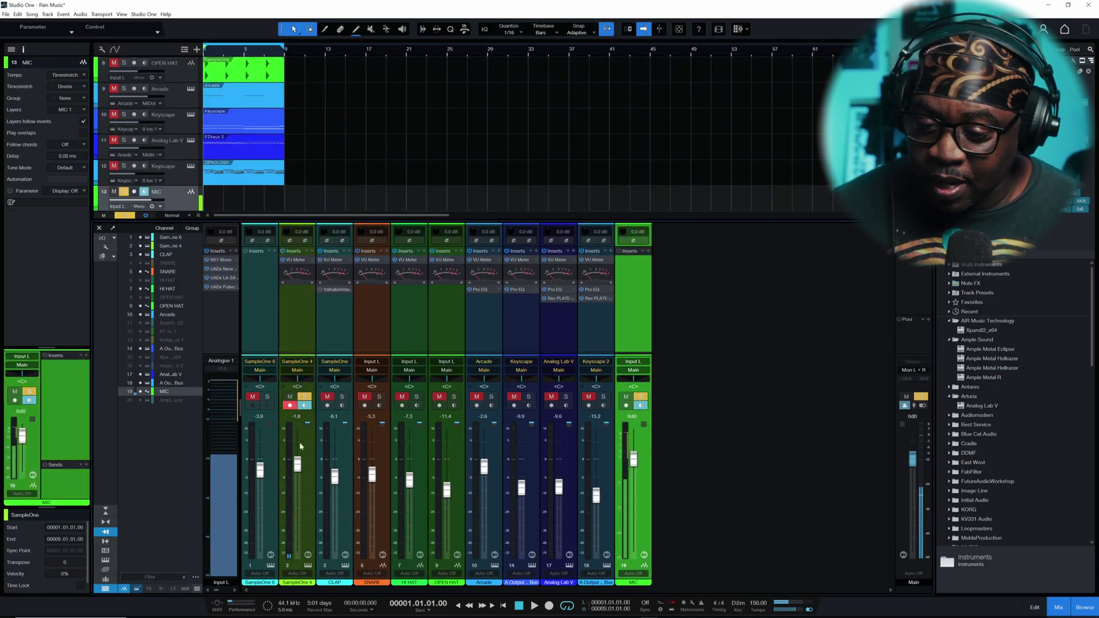
click(269, 441)
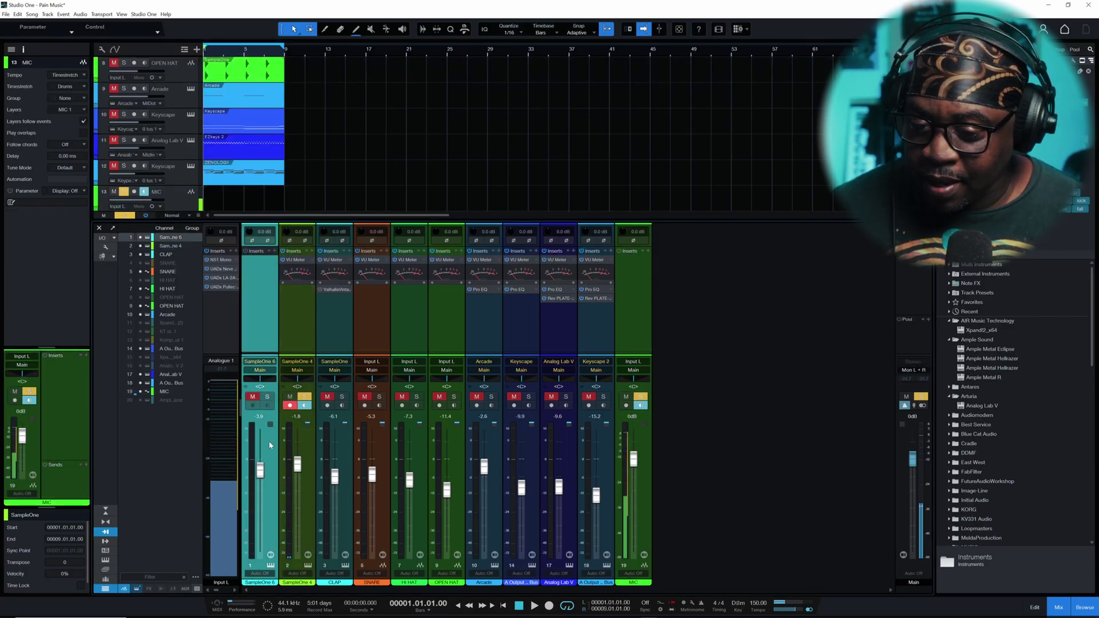
key(space)
click(299, 435)
key(space)
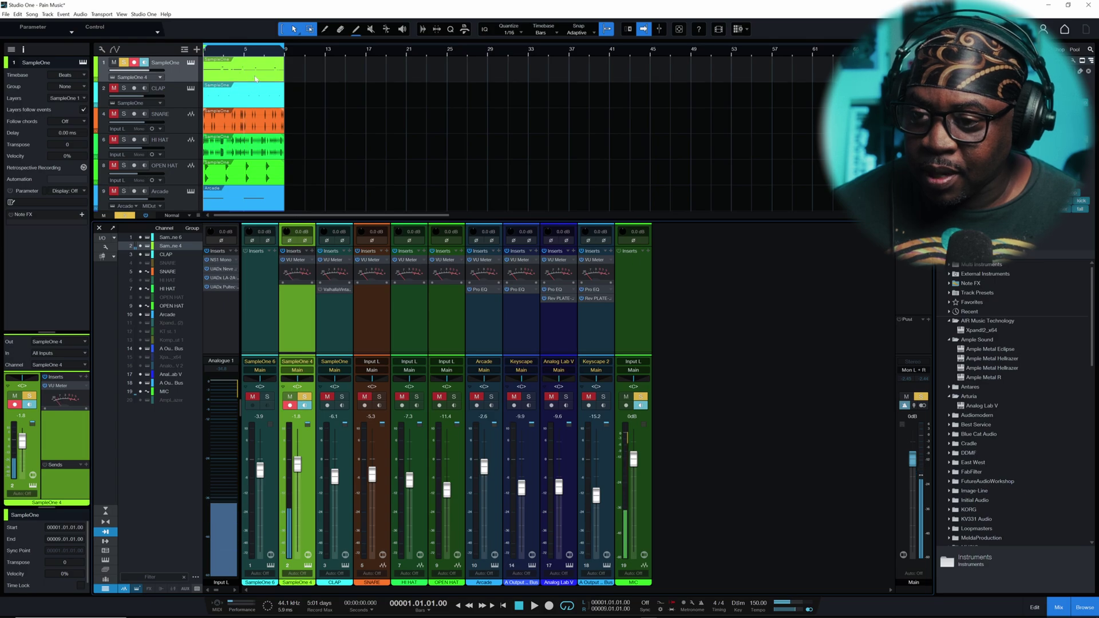
Bounce the SampleOne event to a new audio track and play it back to check.
right_click(257, 77)
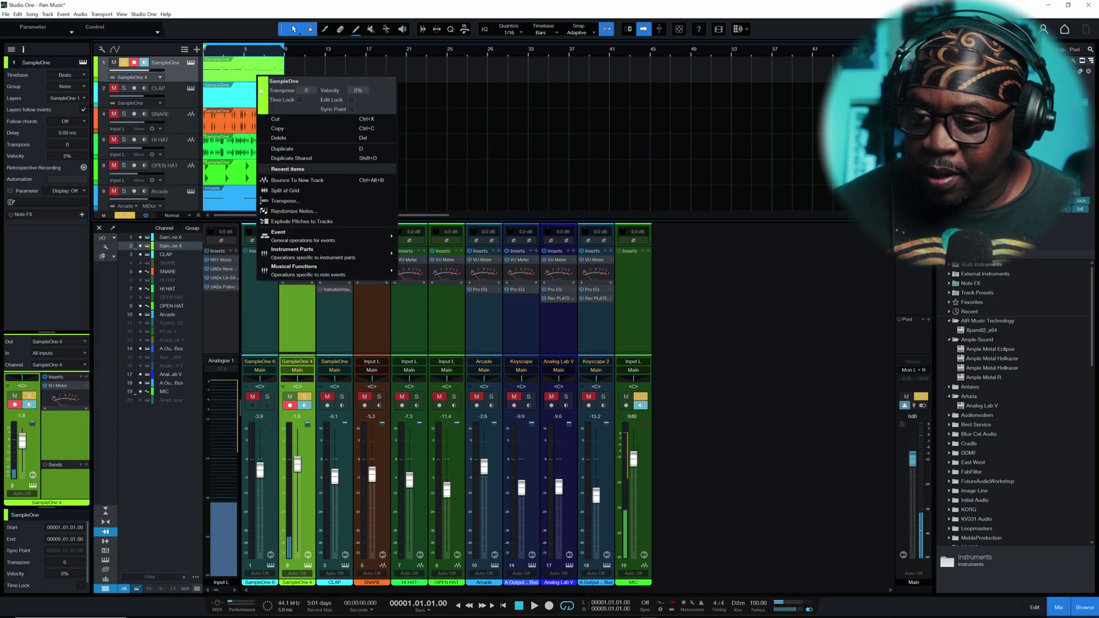
click(311, 181)
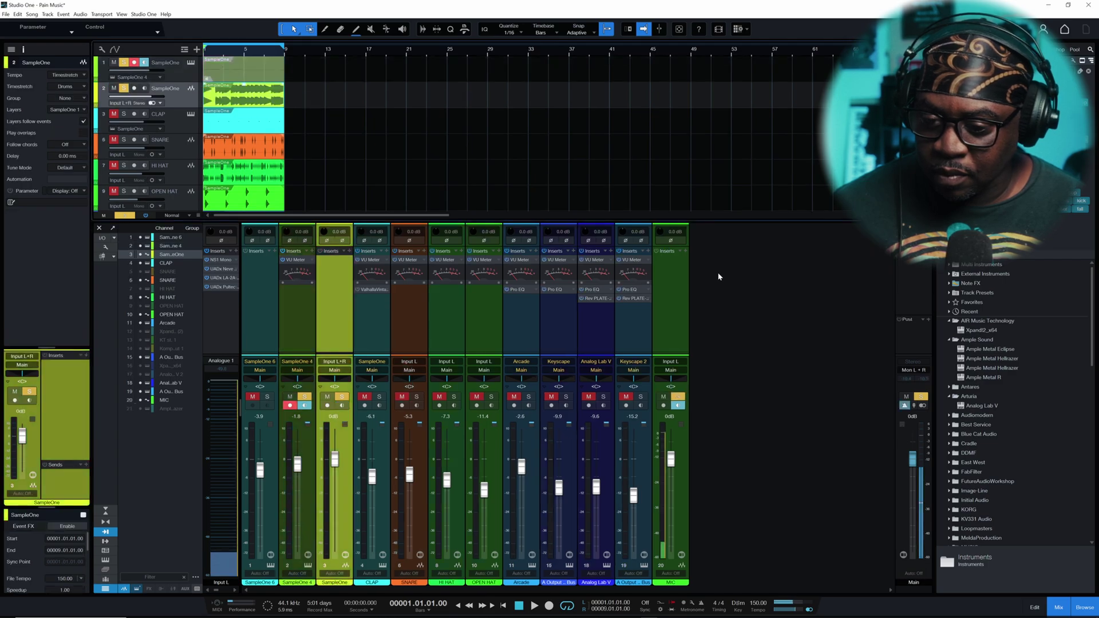
key(space)
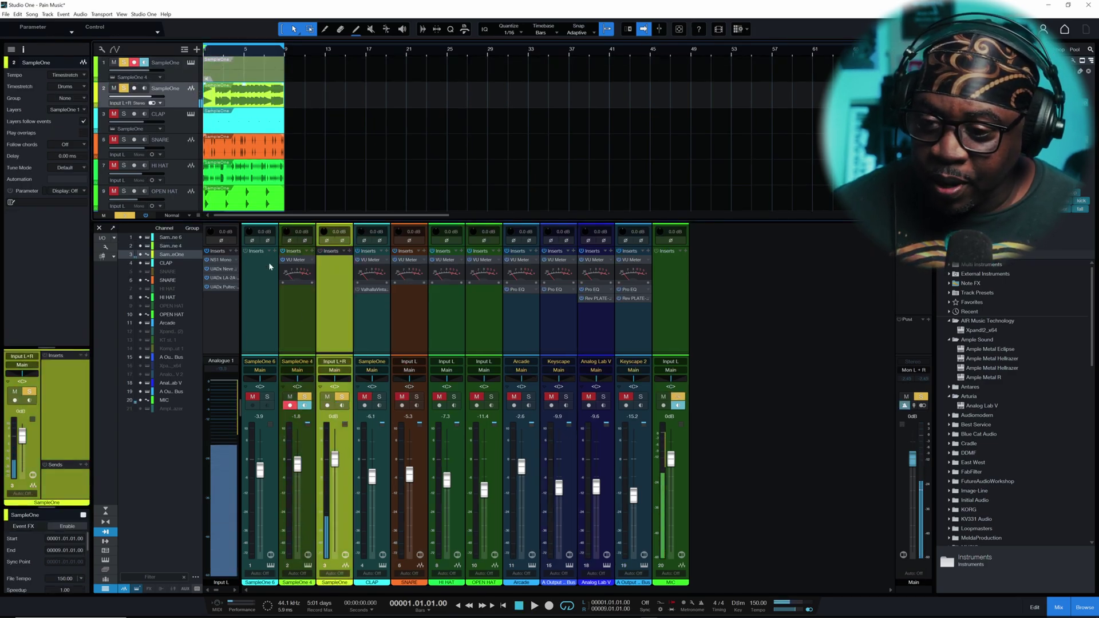
key(space)
Set track 2's input to mono Input L and play the song briefly.
click(153, 103)
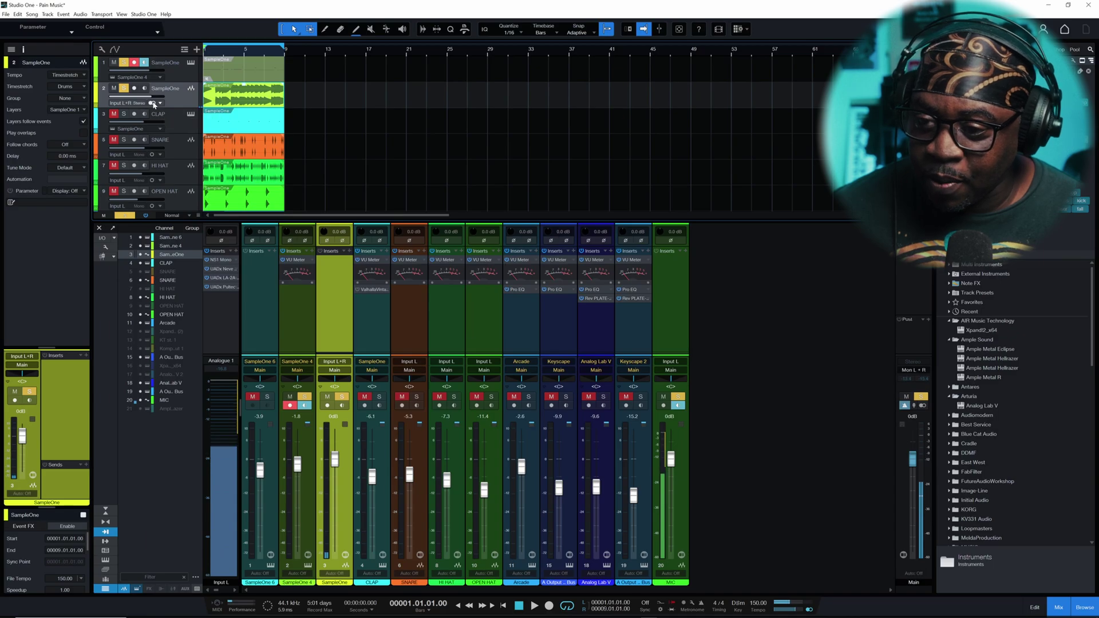
key(space)
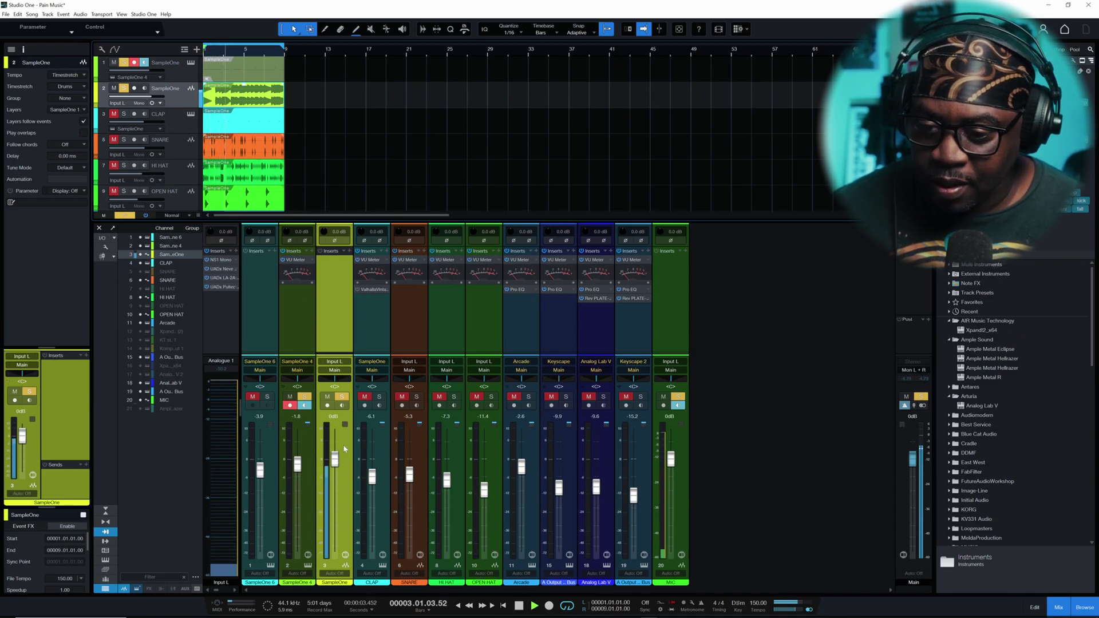
key(space)
Copy the VU Meter onto the SampleOne channel and lower its input gain to about -6.7 dB.
drag(296, 259, 333, 262)
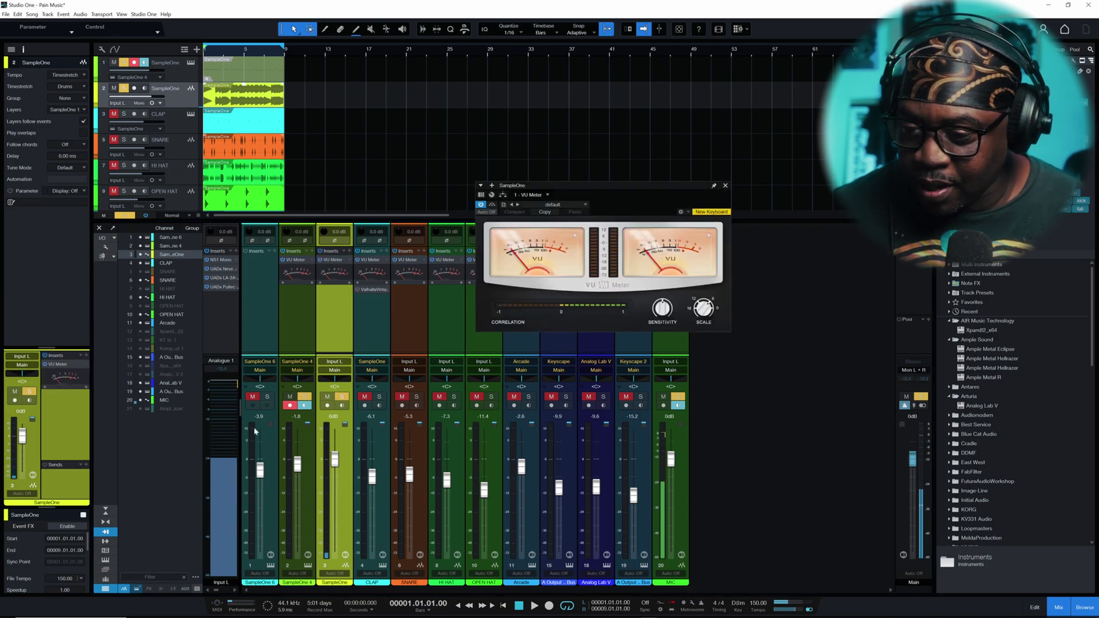
key(space)
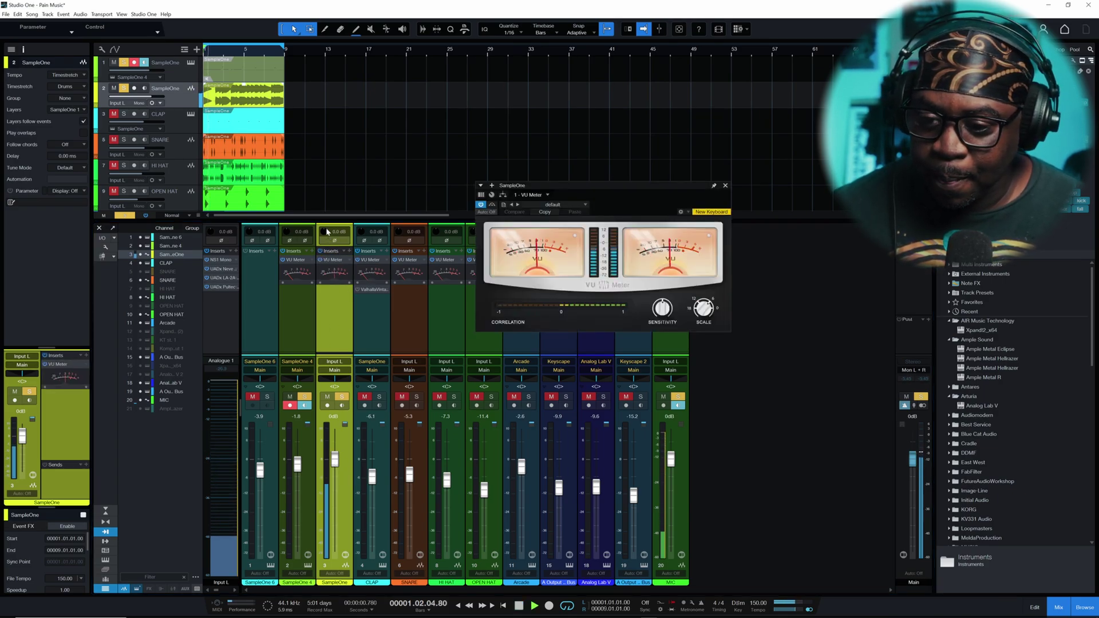
drag(325, 234, 325, 242)
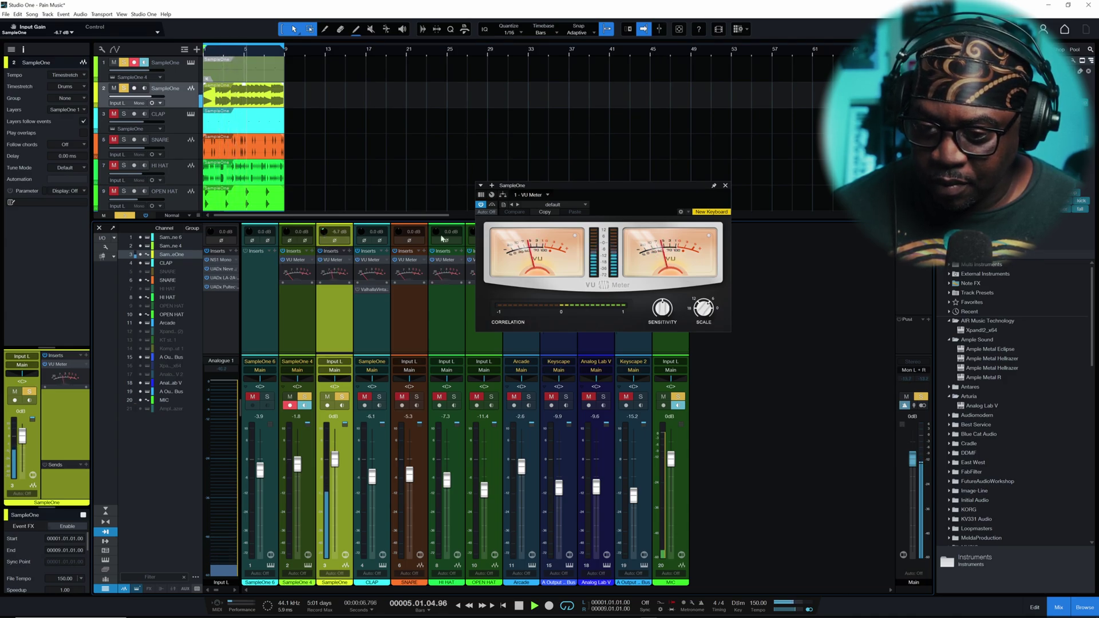
key(space)
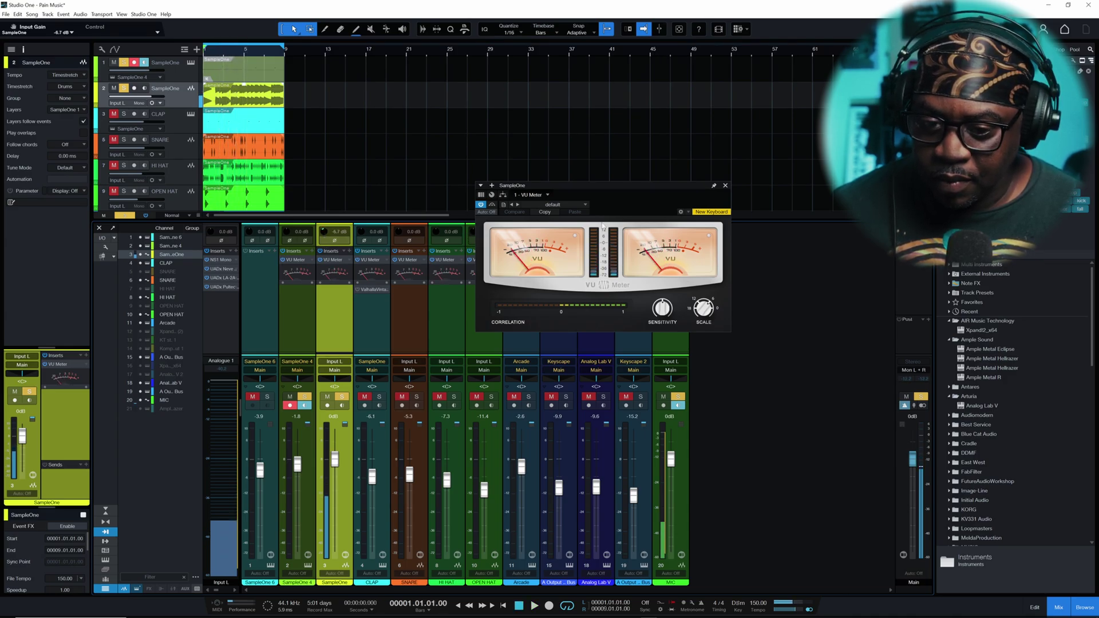
click(725, 187)
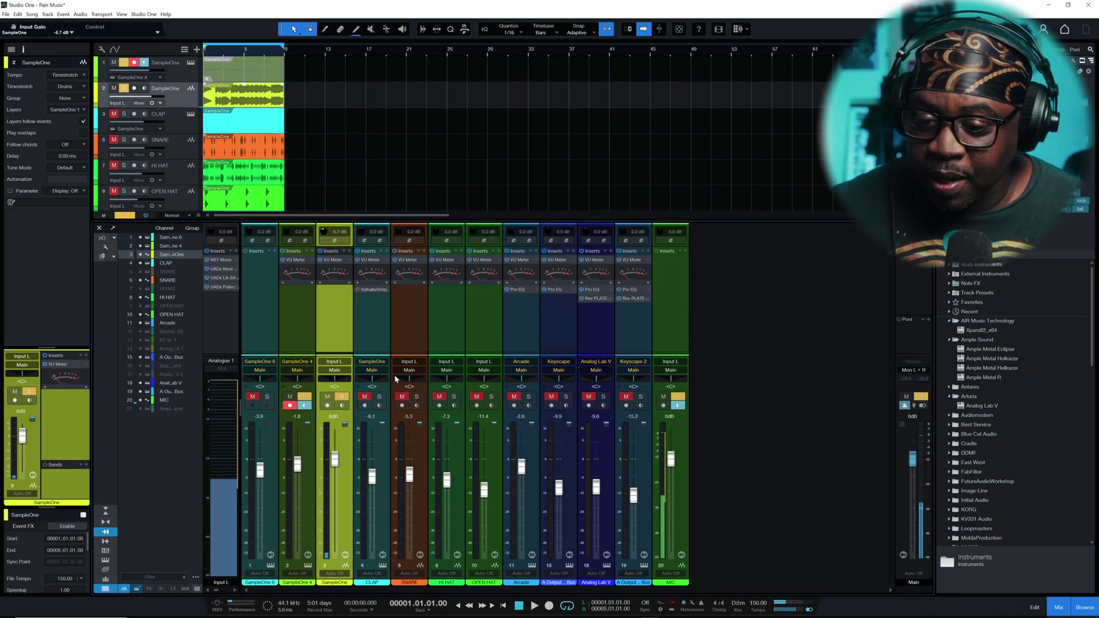
click(351, 253)
Insert Pro EQ on the 808 channel from a PRO search and reposition its window.
text(PRO)
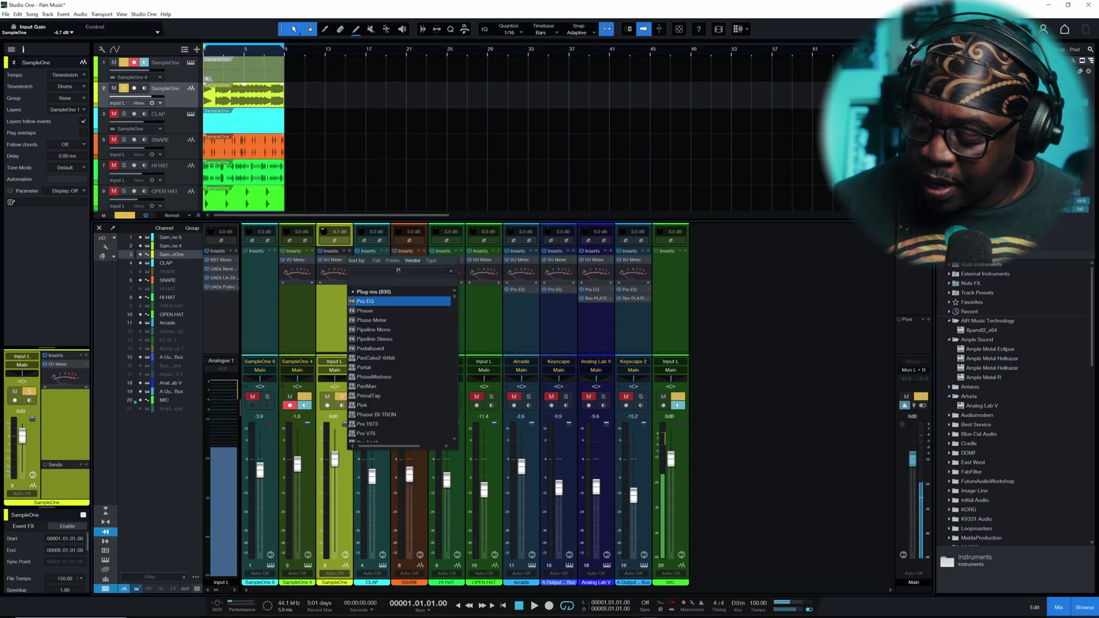
click(384, 302)
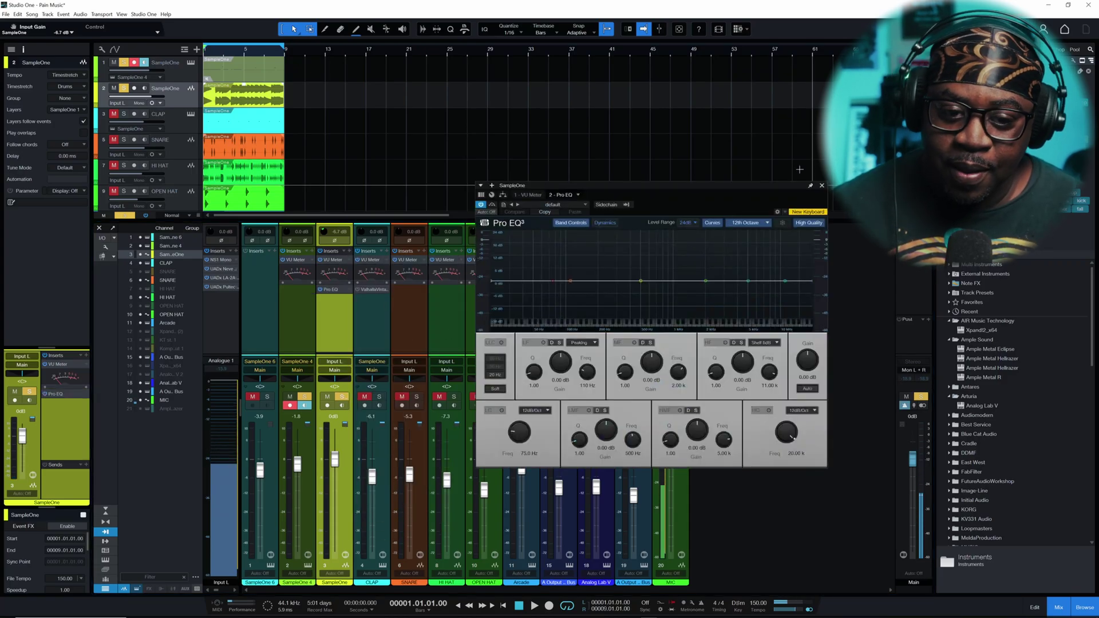
drag(754, 185, 746, 154)
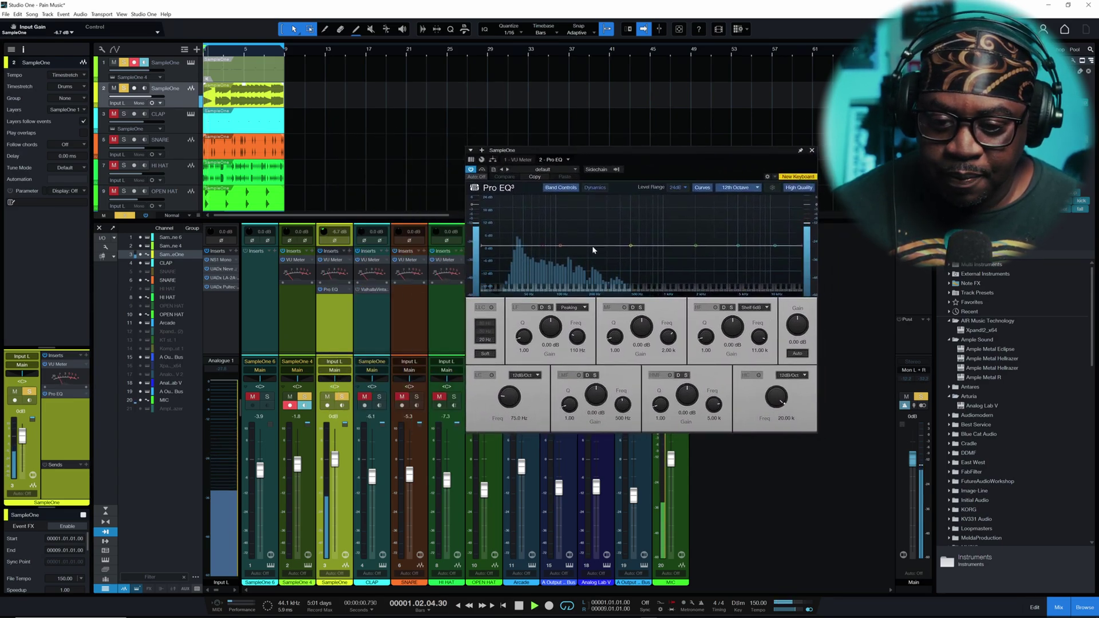
Enable the high cut at 24dB/Oct, lower it to about 480 Hz, and audition the 808.
click(758, 375)
click(803, 375)
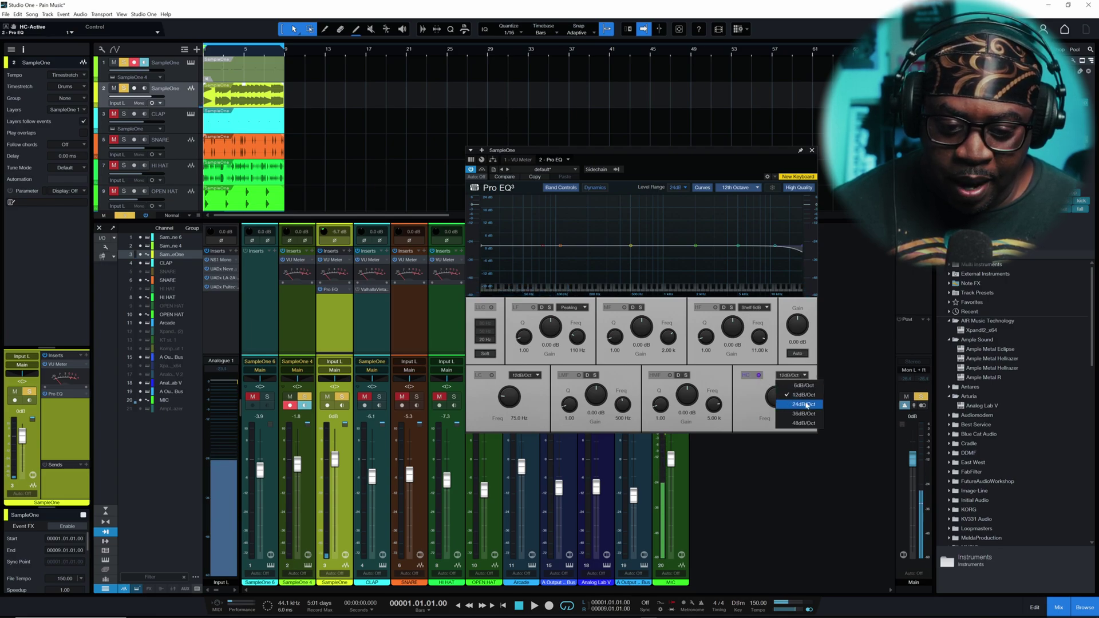
click(791, 403)
drag(776, 399, 771, 421)
key(space)
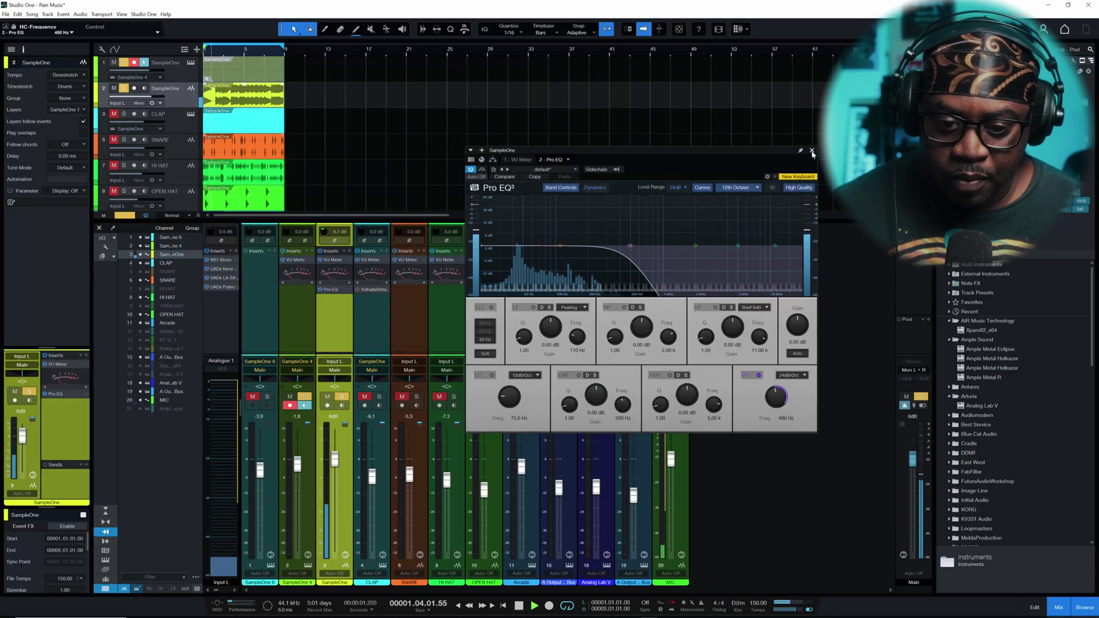
key(space)
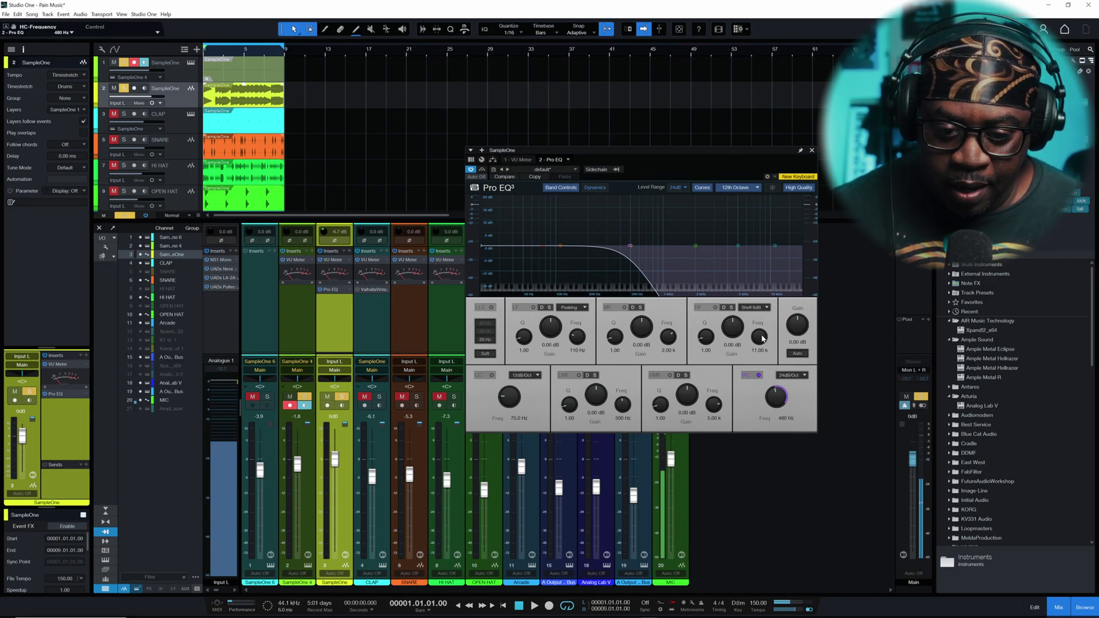
Enable the mid band at 65 Hz with Q 24 and -6.72 dB gain, audition it, and close Pro EQ.
click(625, 308)
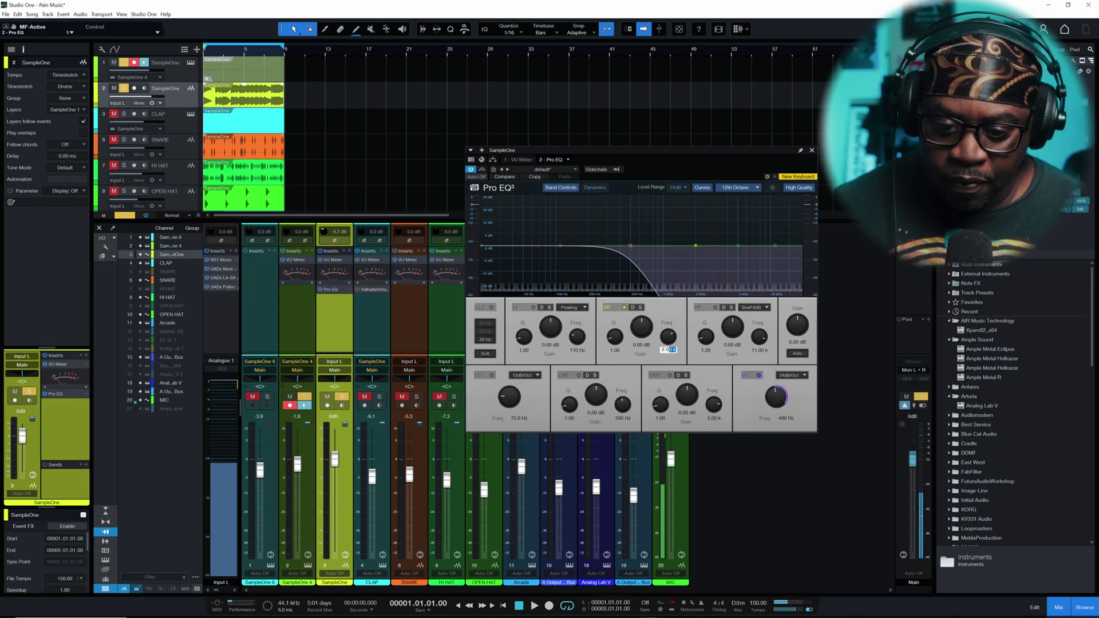
text(65)
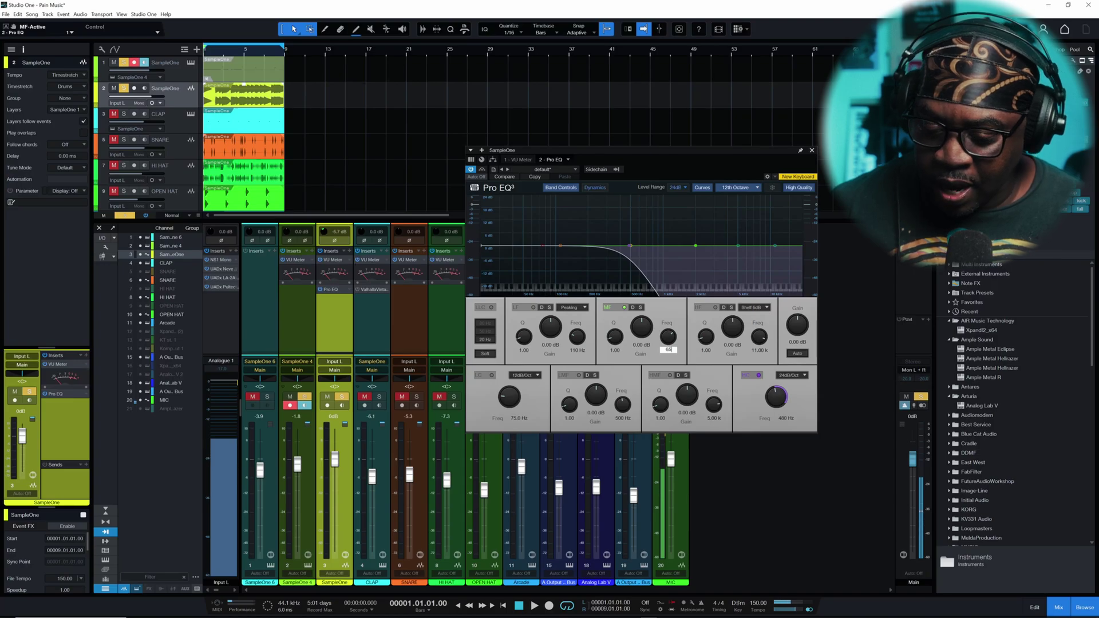
key(Return)
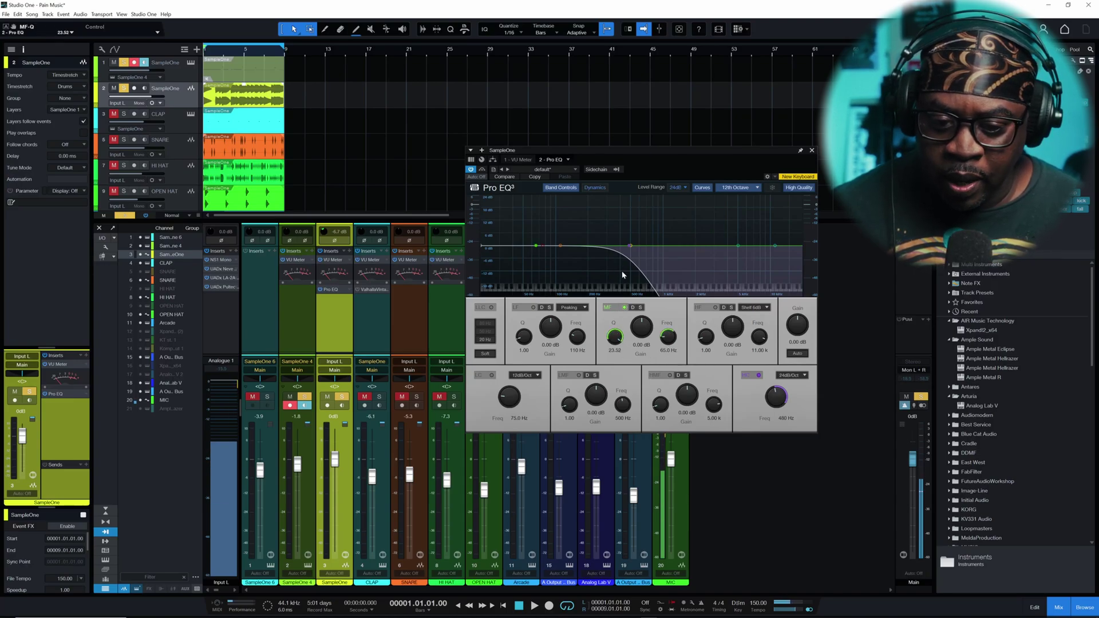
drag(615, 337, 640, 322)
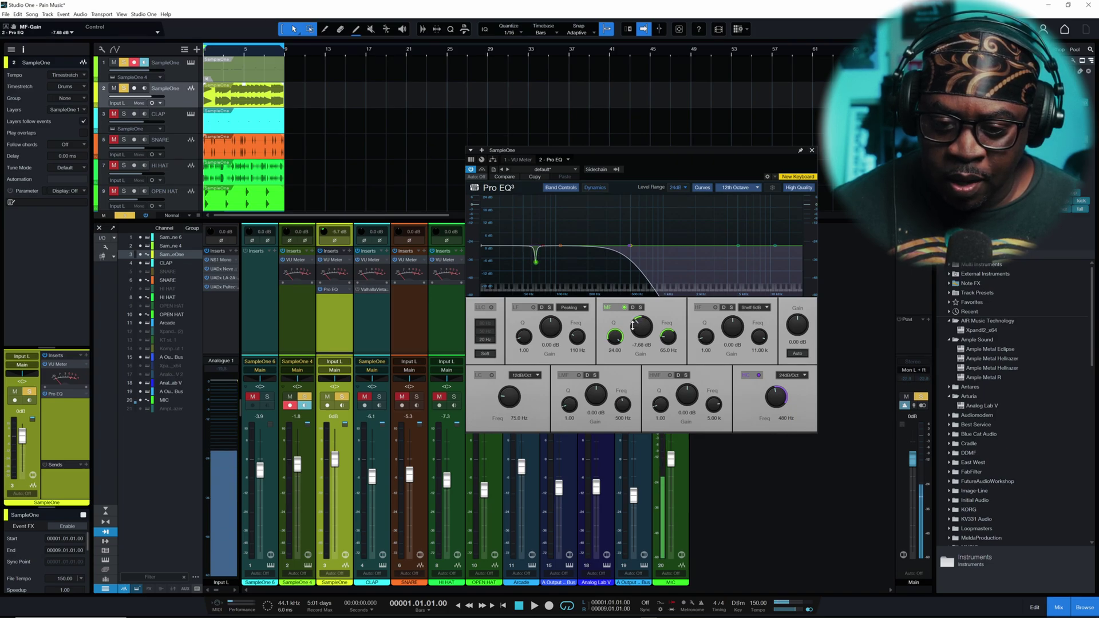
key(space)
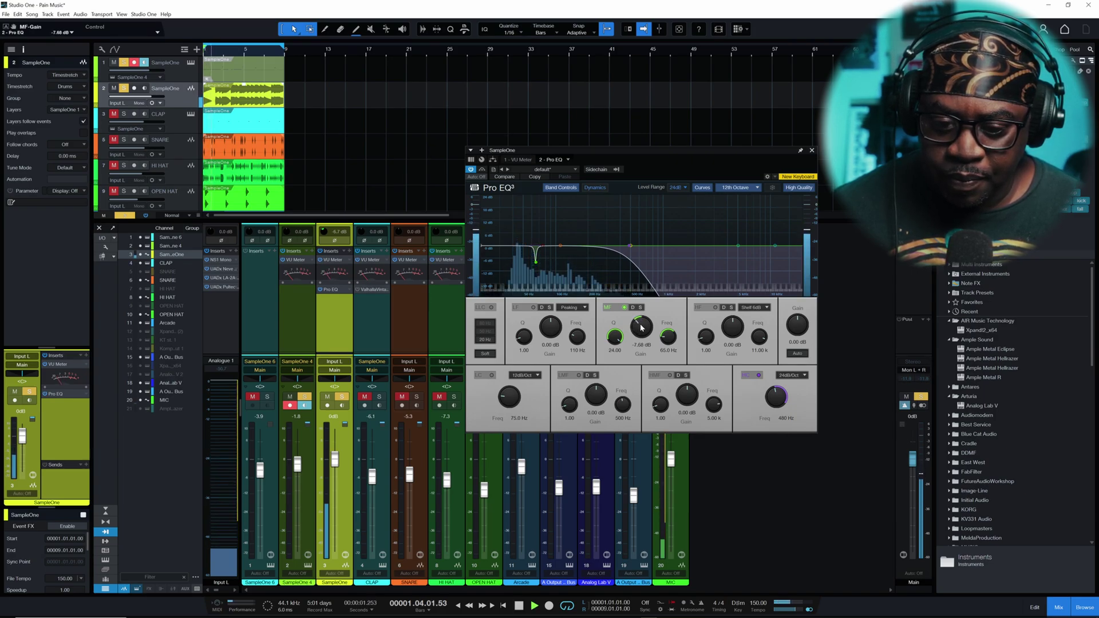
drag(642, 327, 651, 326)
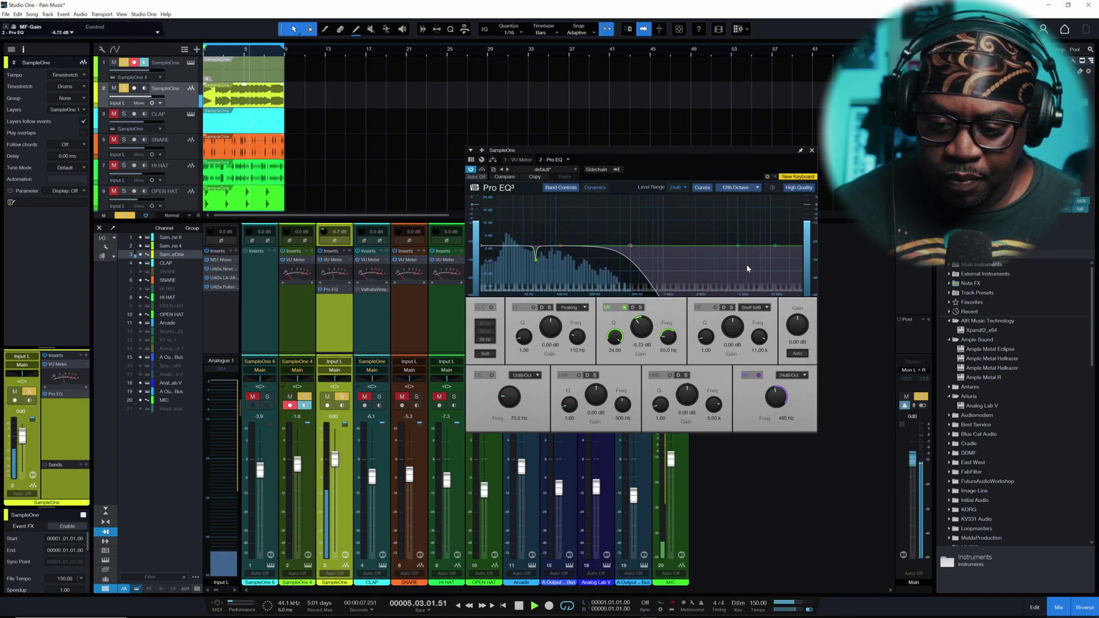
key(space)
click(811, 150)
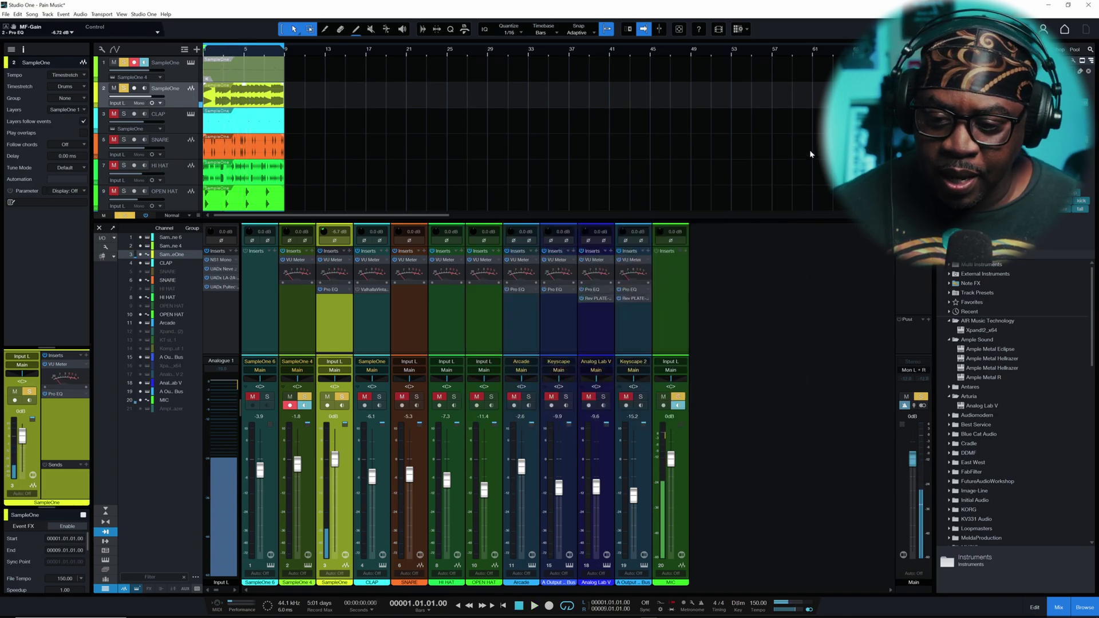
click(350, 252)
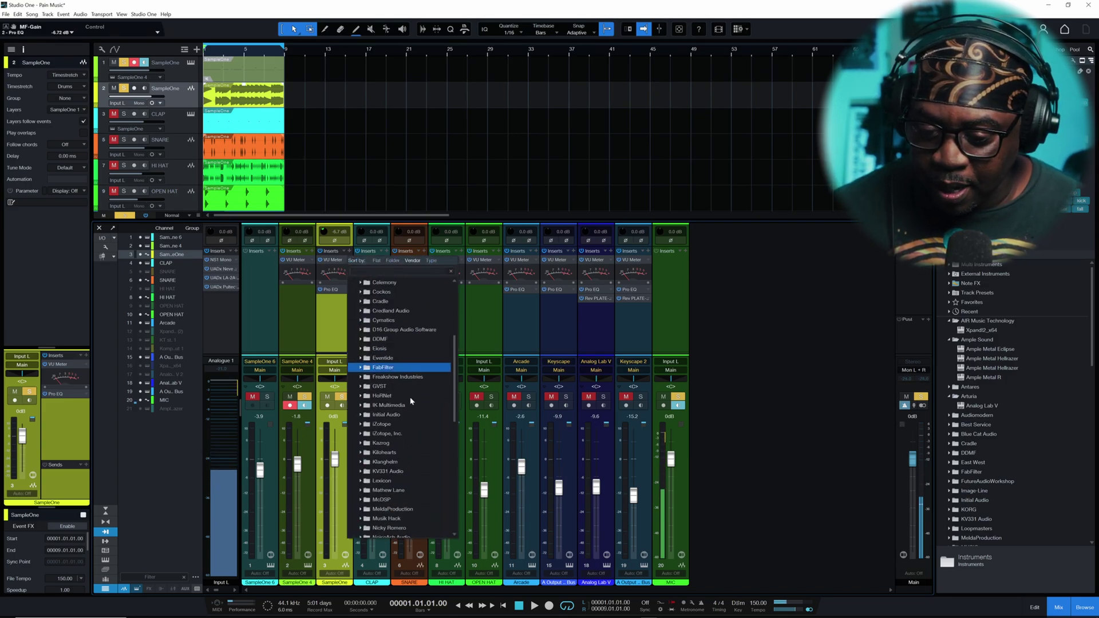
Load Shadow Hills Mastering Compressor from Plugin Alliance and set its optical threshold during playback.
scroll(410, 399, down, 6)
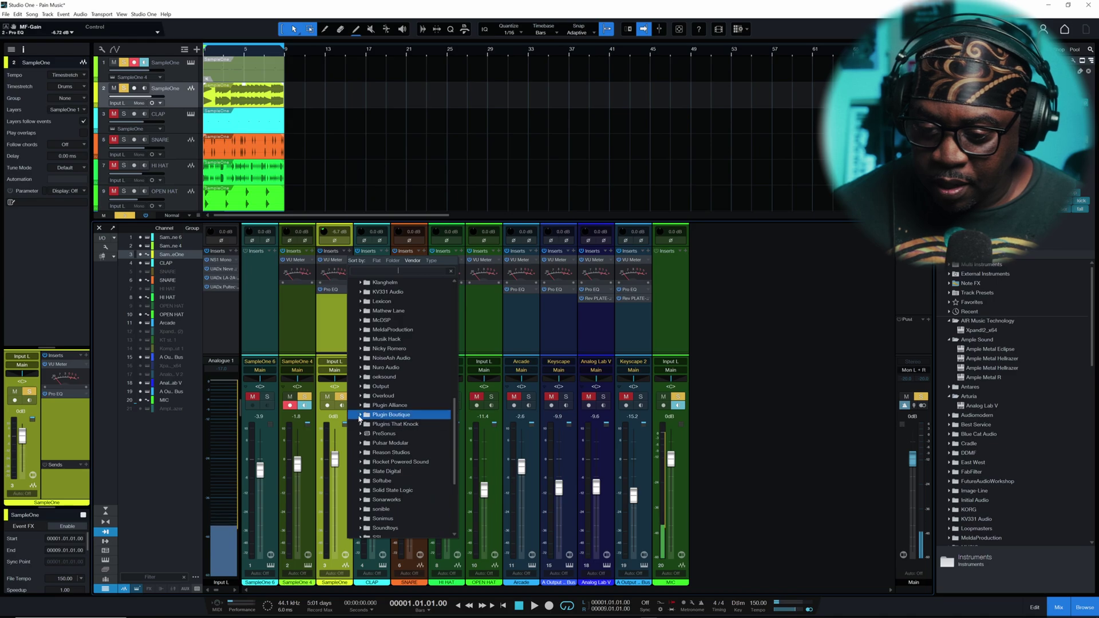
click(361, 406)
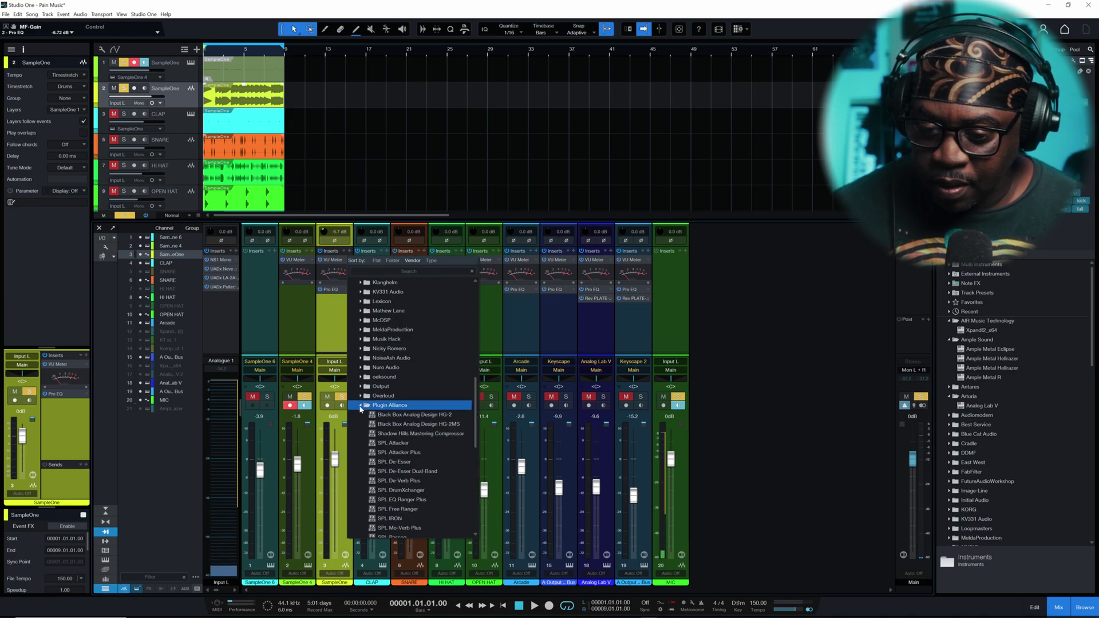
double_click(435, 434)
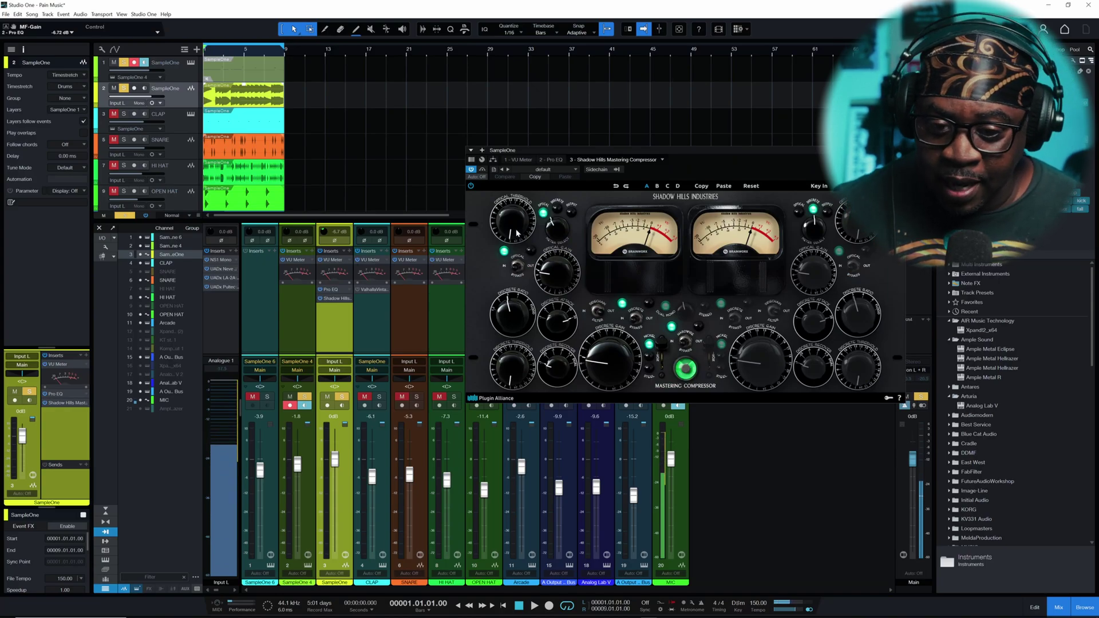
key(space)
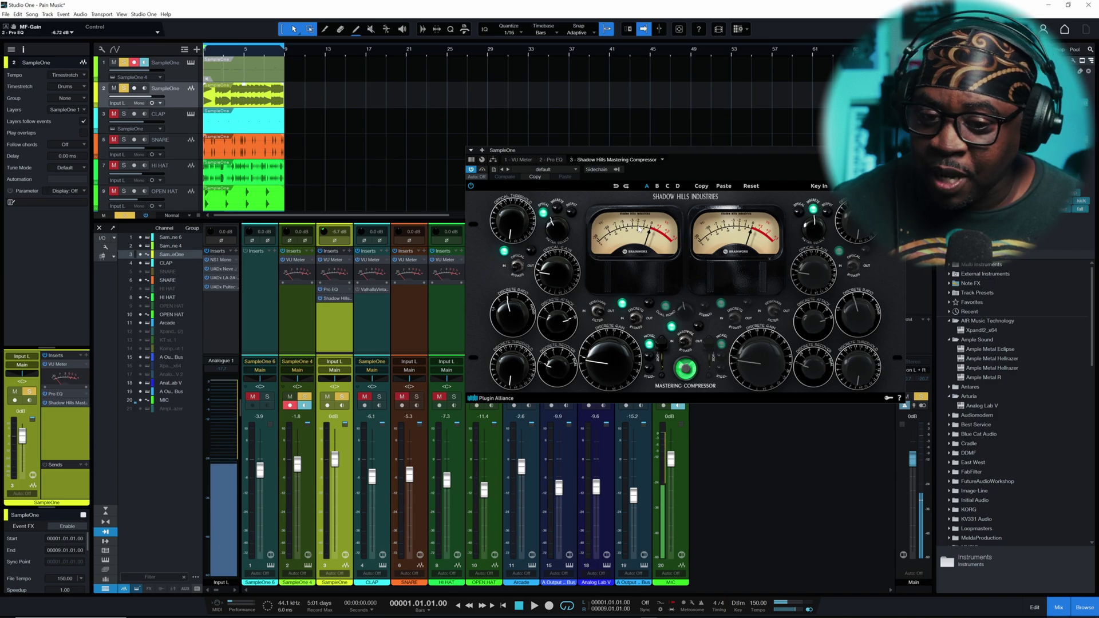
drag(513, 232, 522, 175)
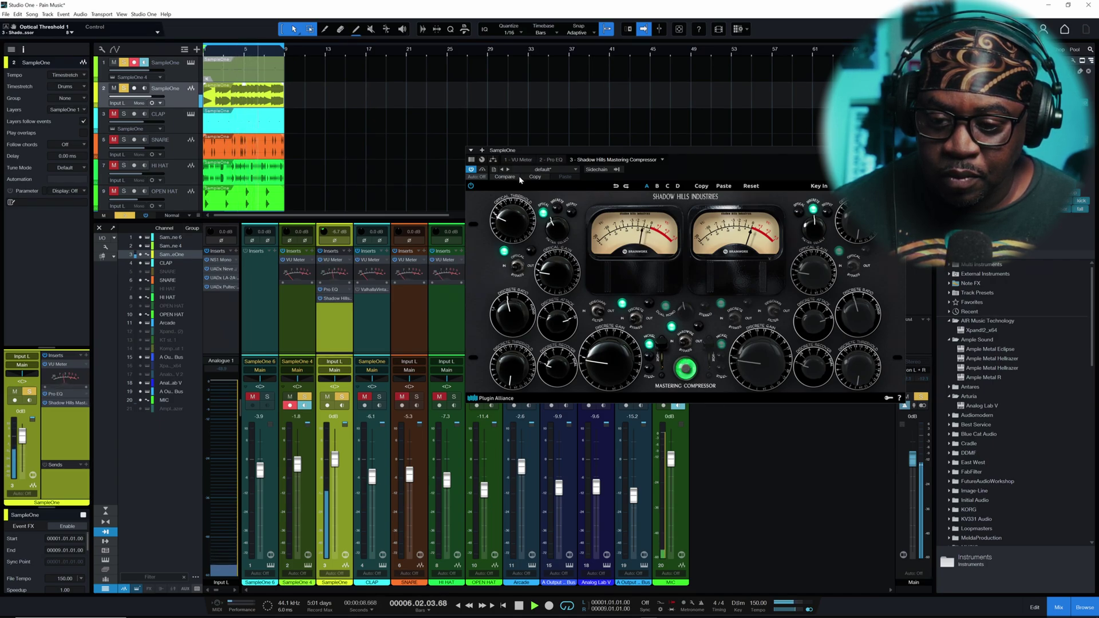
key(space)
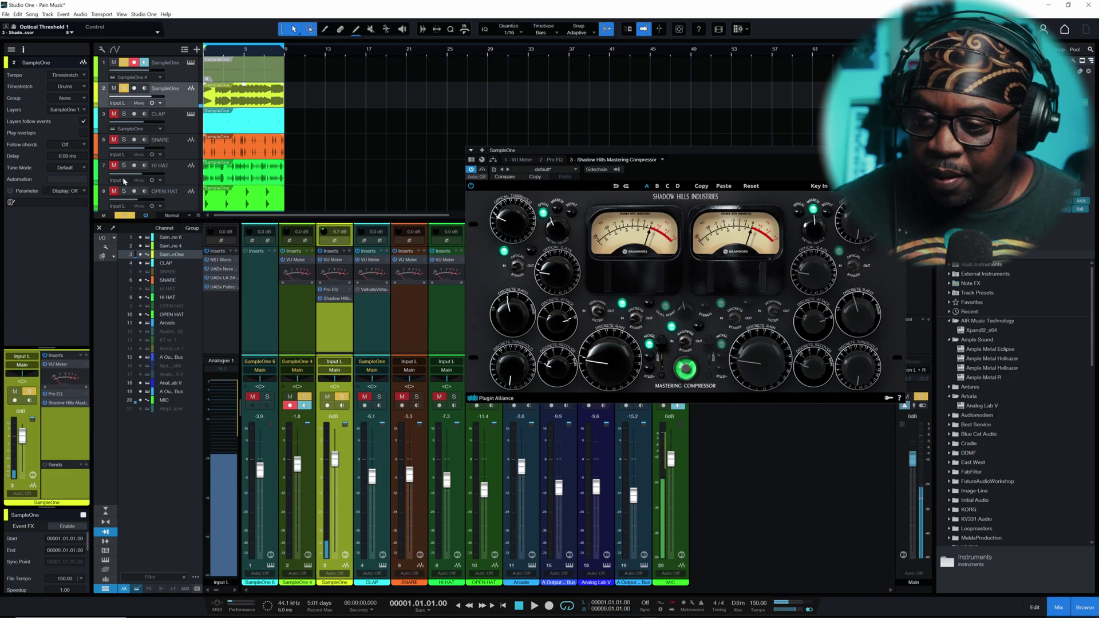
Clear all solos and mutes, audition with the 808 soloed then unsoloed, and close Shadow Hills.
click(125, 216)
key(space)
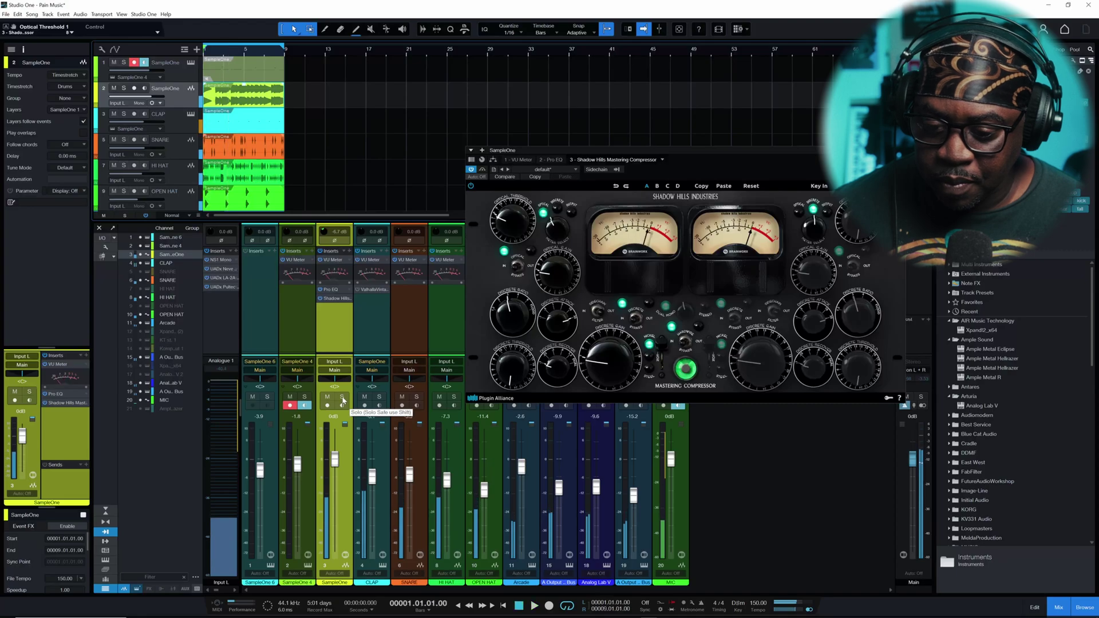
click(343, 399)
key(space)
click(345, 399)
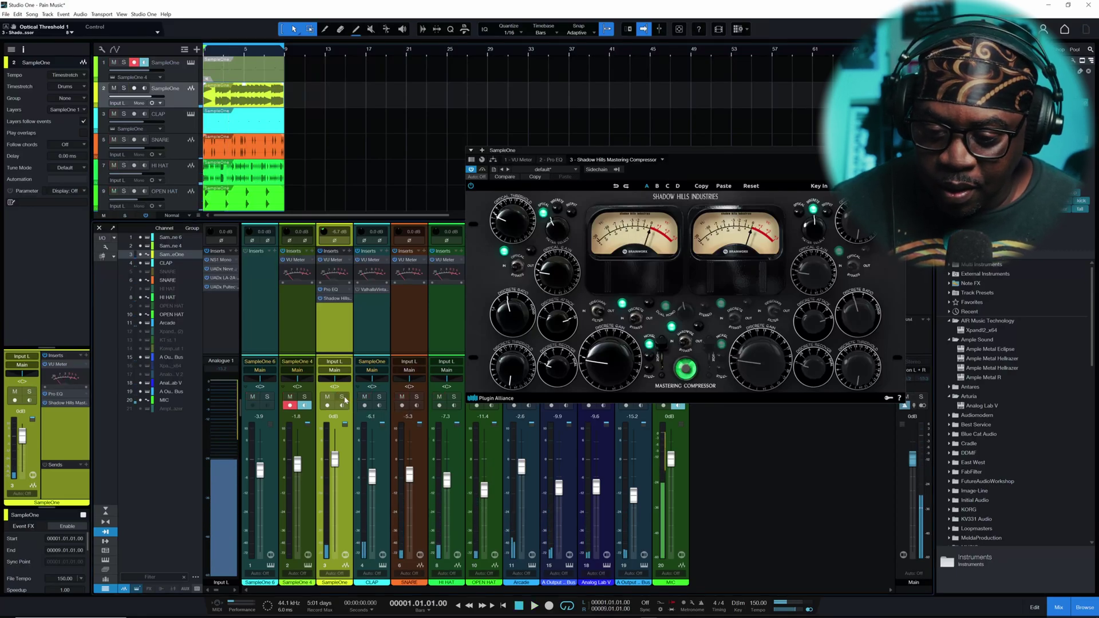
click(900, 150)
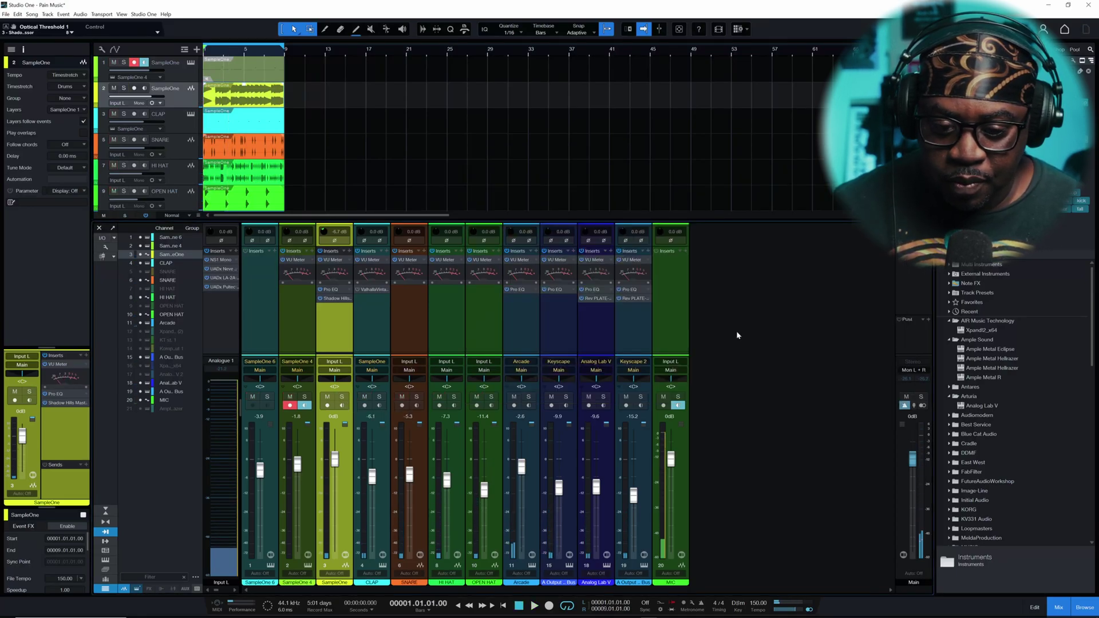
Solo the MIC and 808 channels, then reopen and close the Shadow Hills compressor.
click(678, 396)
click(342, 399)
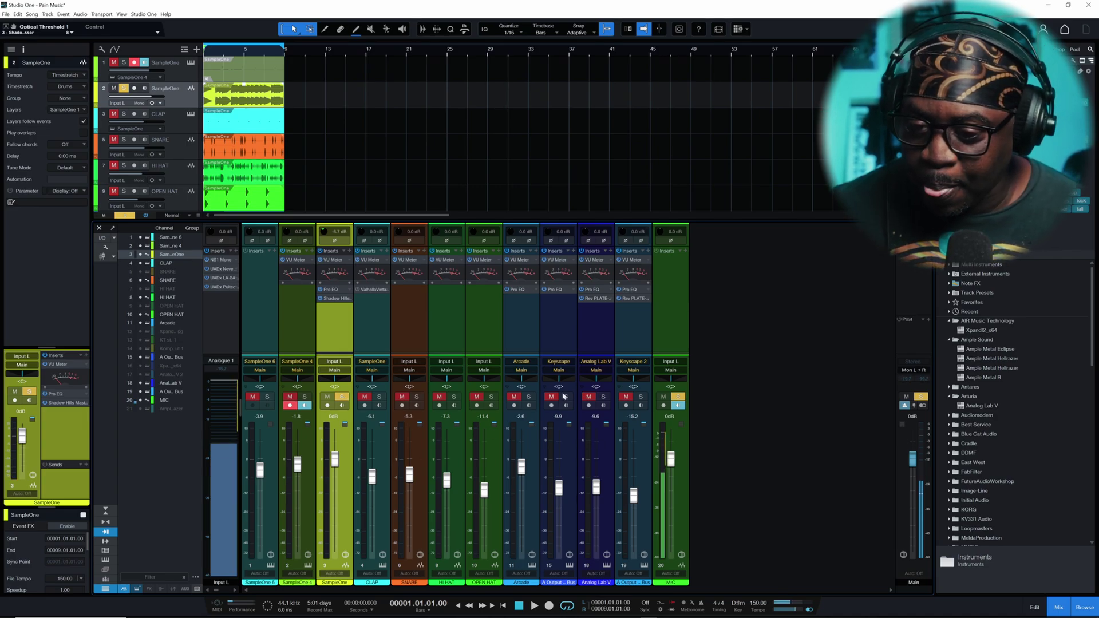
click(334, 300)
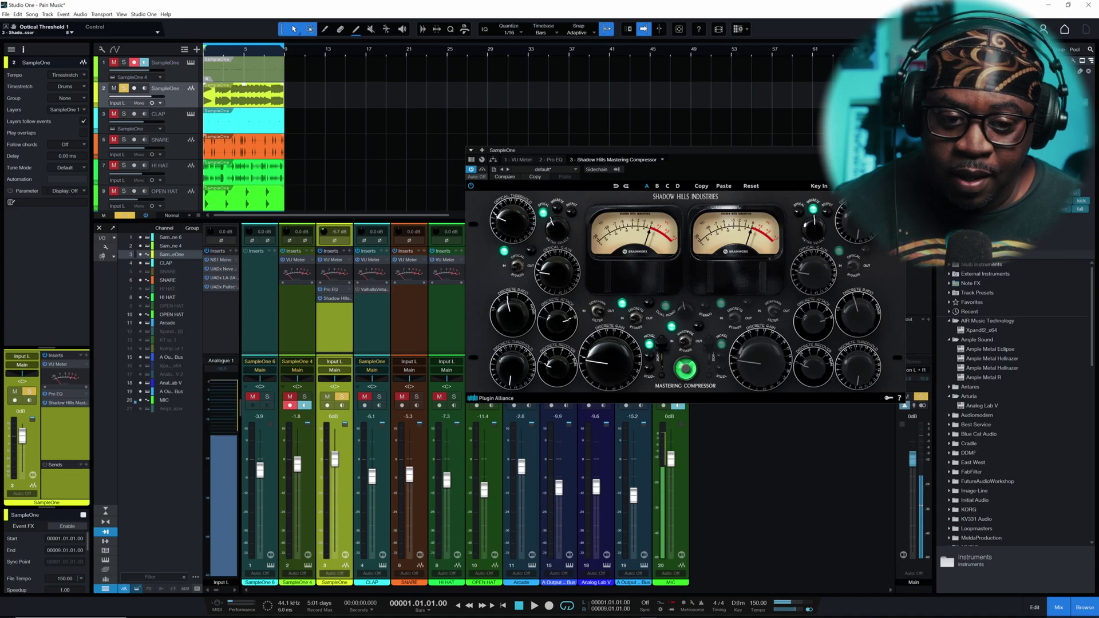
click(900, 150)
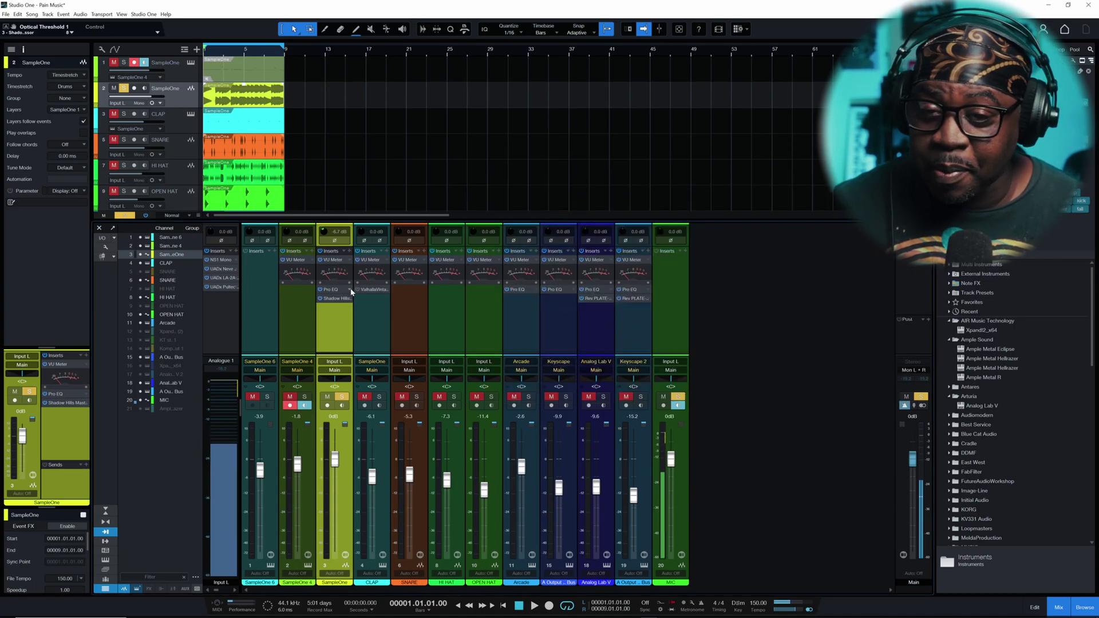
Insert Black Box Analog Design HG-2 on channel 3 with IN, Alt Tube and Air enabled.
click(348, 252)
scroll(404, 399, down, 6)
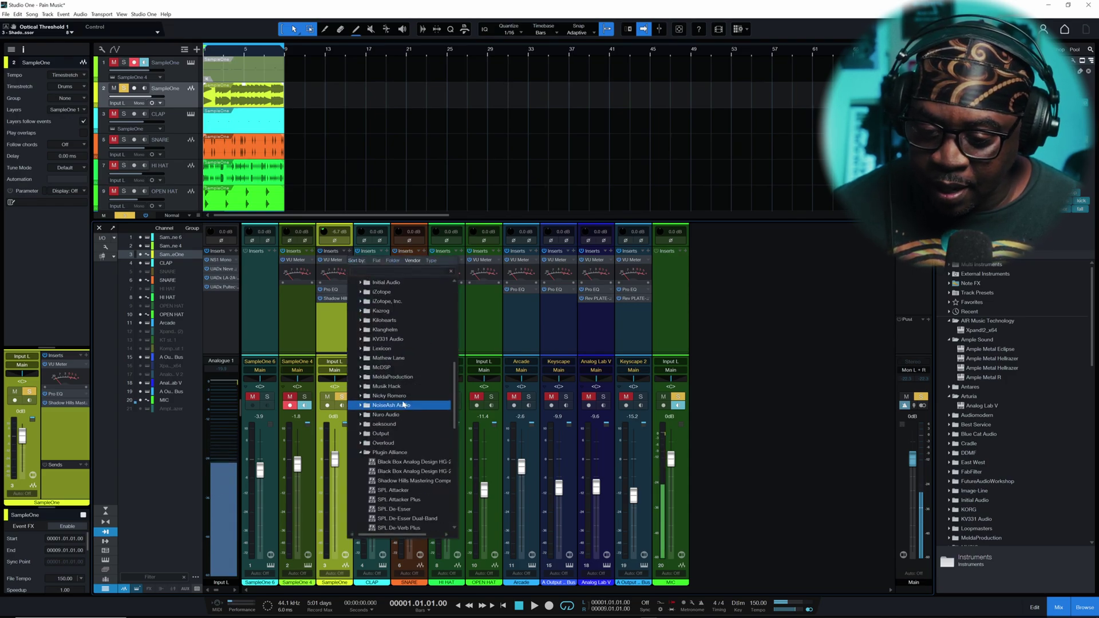
click(404, 399)
click(421, 400)
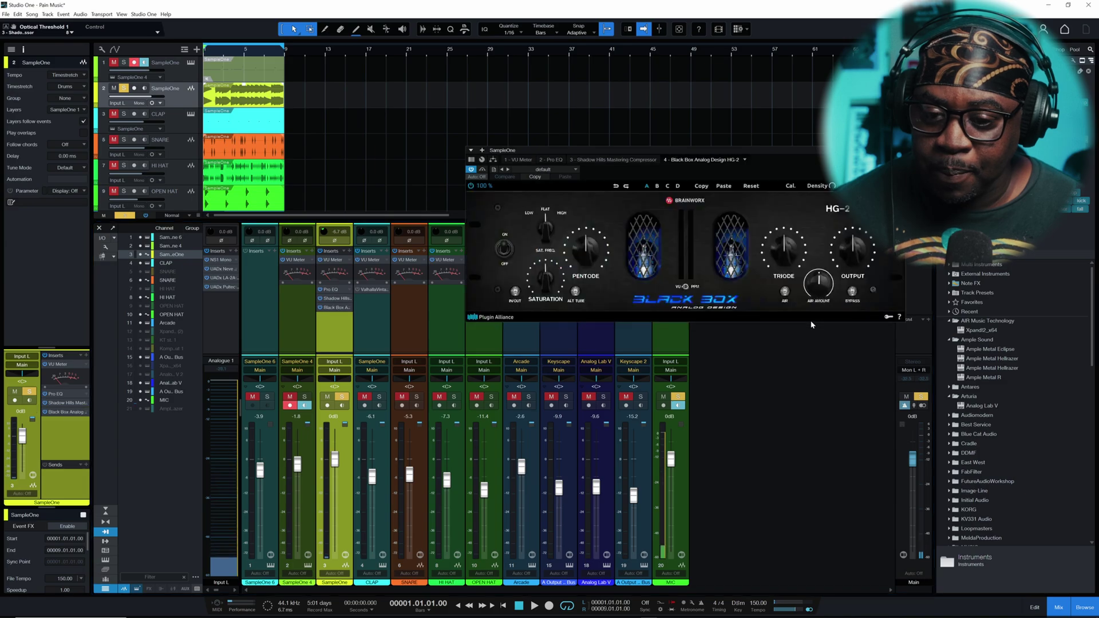
click(515, 291)
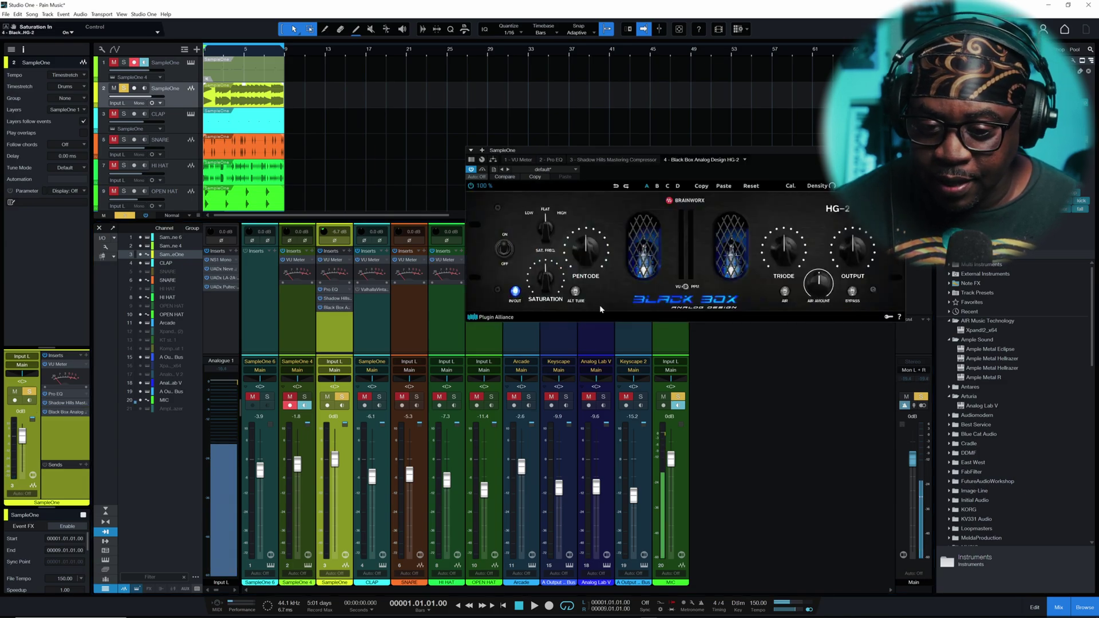
click(575, 292)
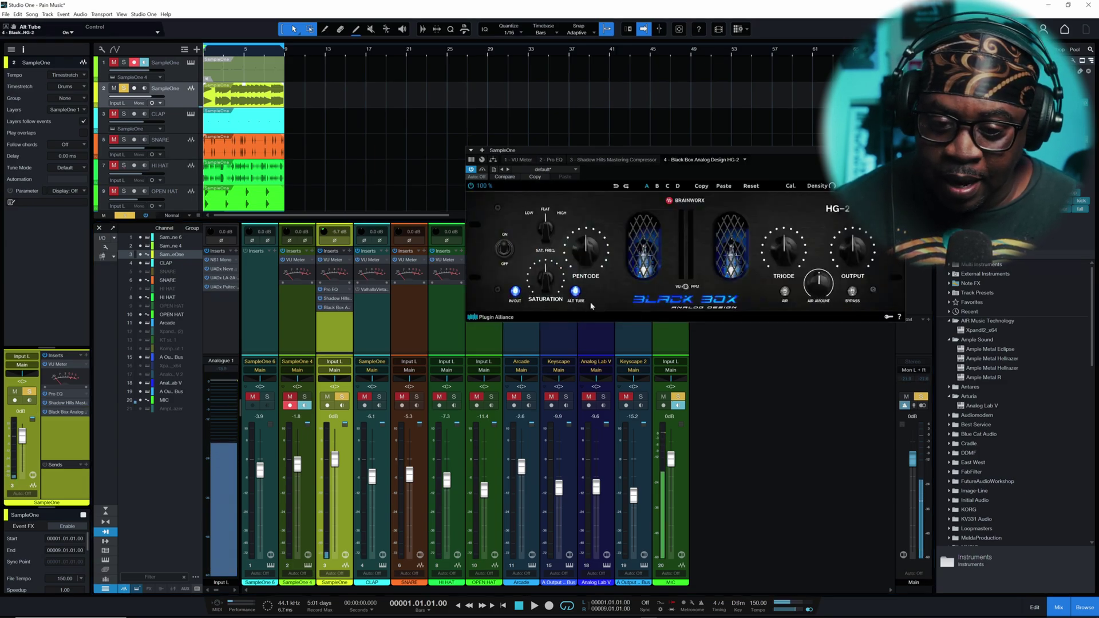
click(785, 292)
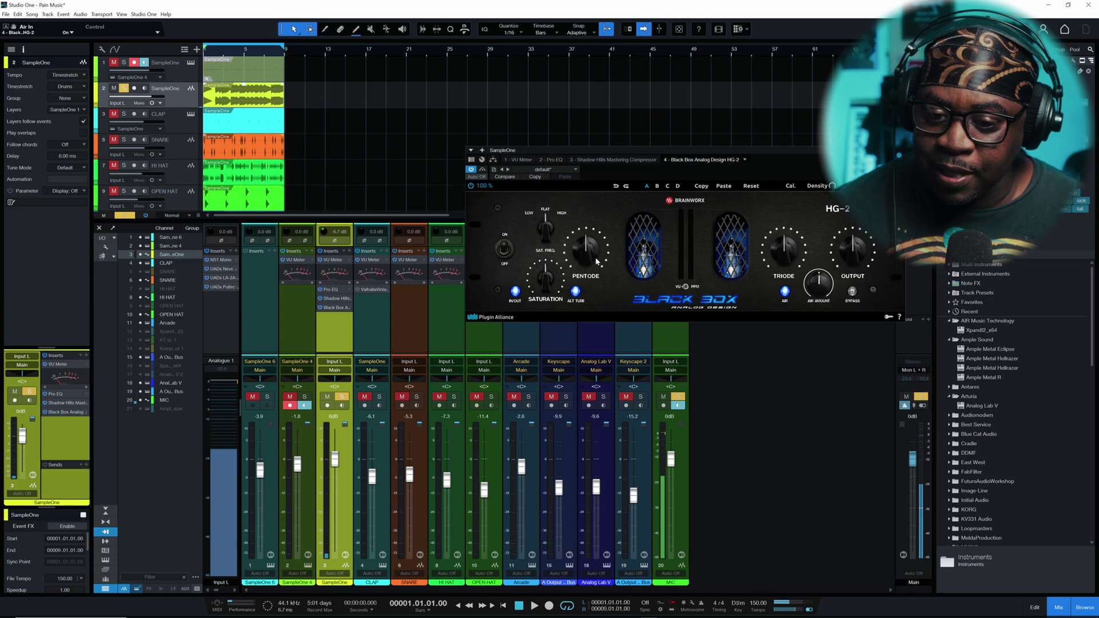
During playback set HG-2 saturation to 63%, pentode 54% and triode 52%, then close it.
key(space)
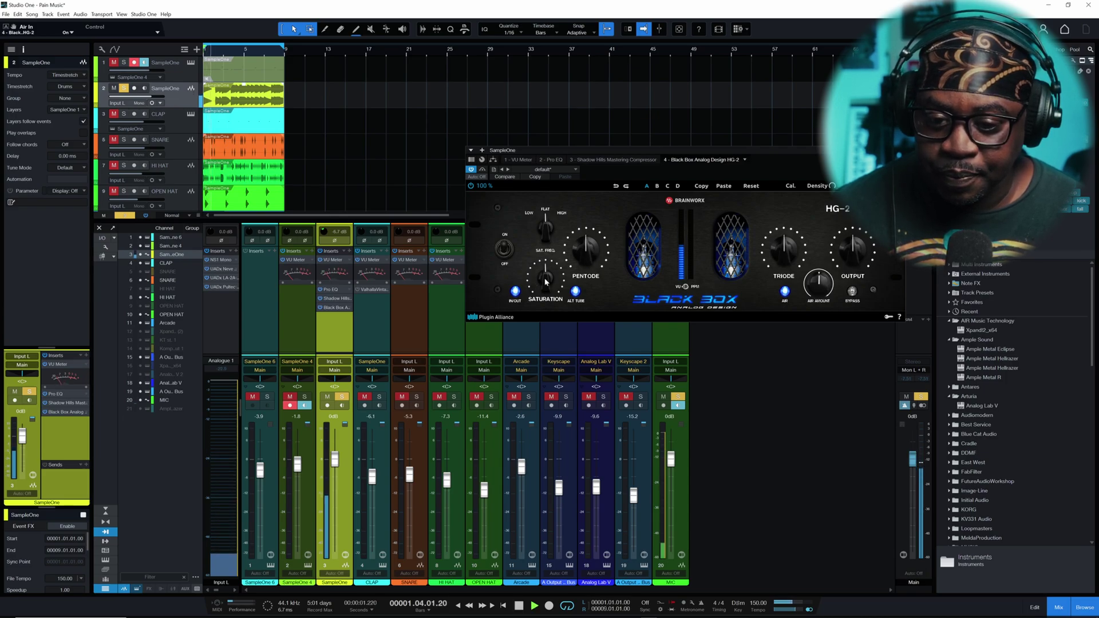
drag(545, 280, 547, 276)
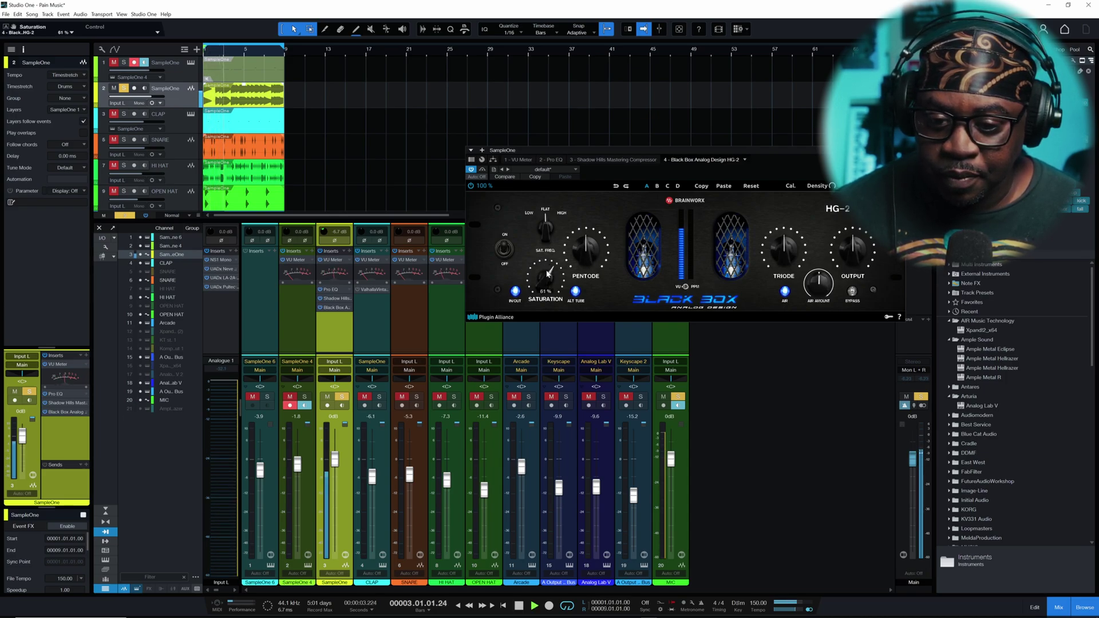
click(588, 249)
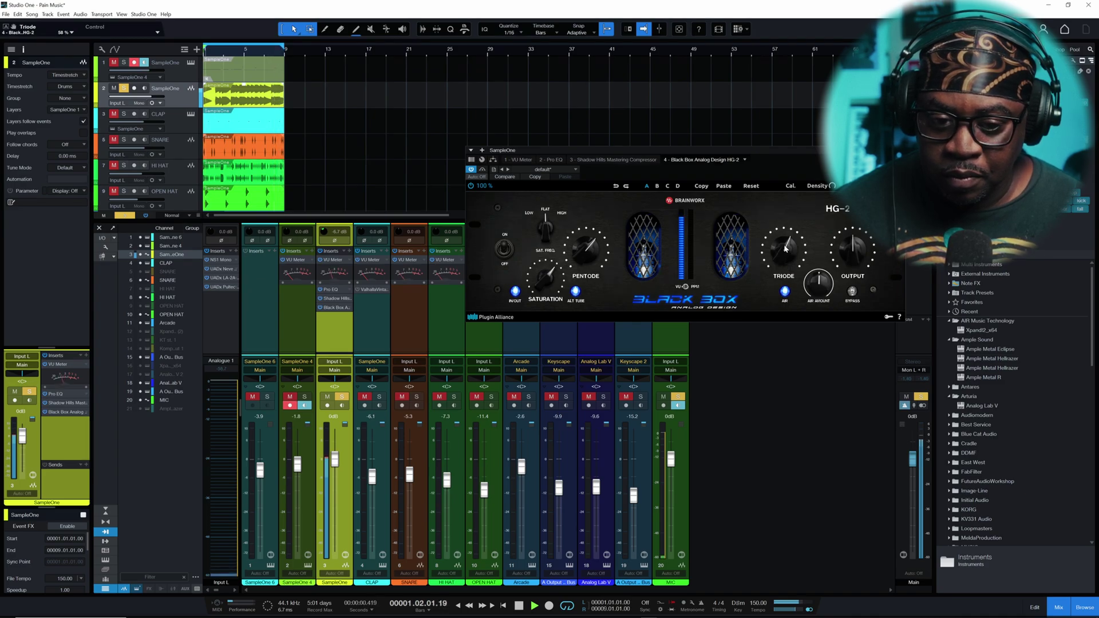
drag(786, 248, 785, 250)
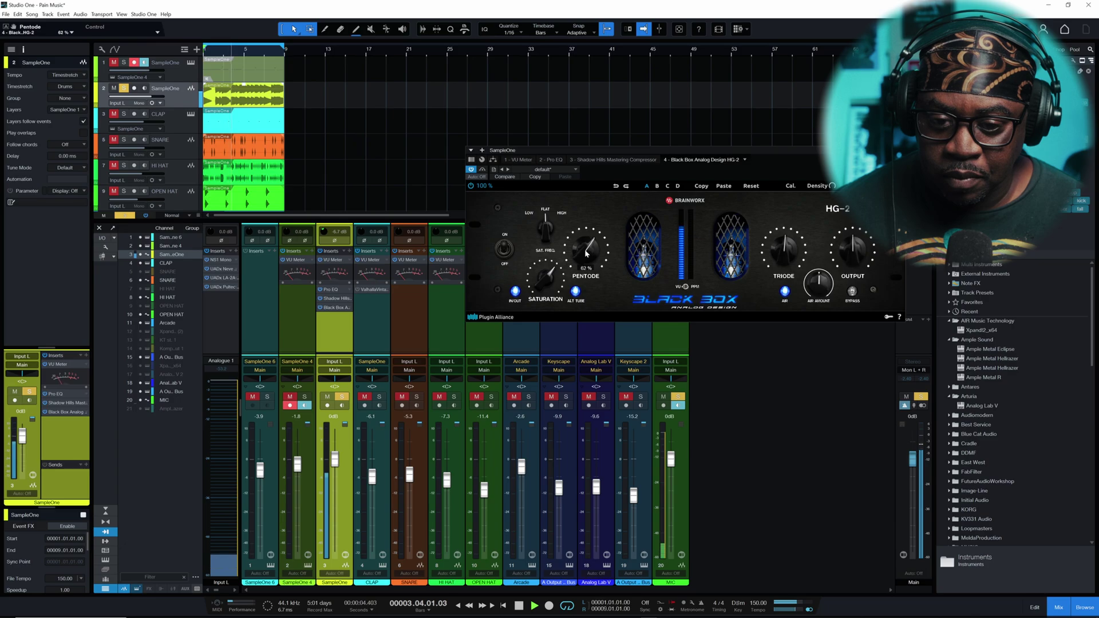
click(549, 275)
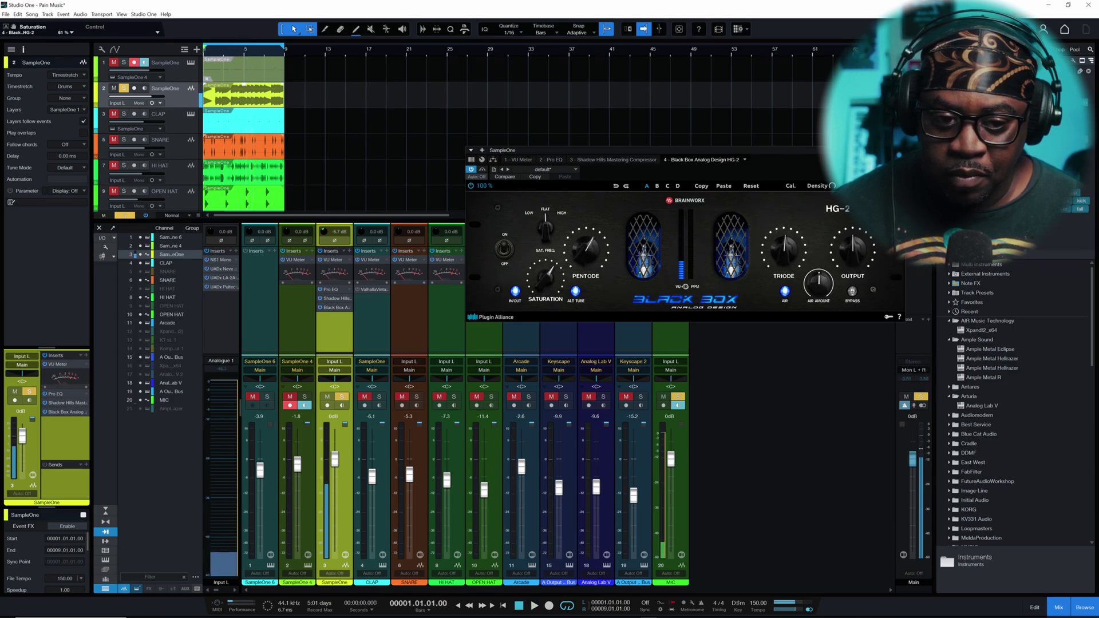
click(902, 150)
Stop playback, unsolo the SampleOne channel, clear all mutes, and play the full mix.
key(space)
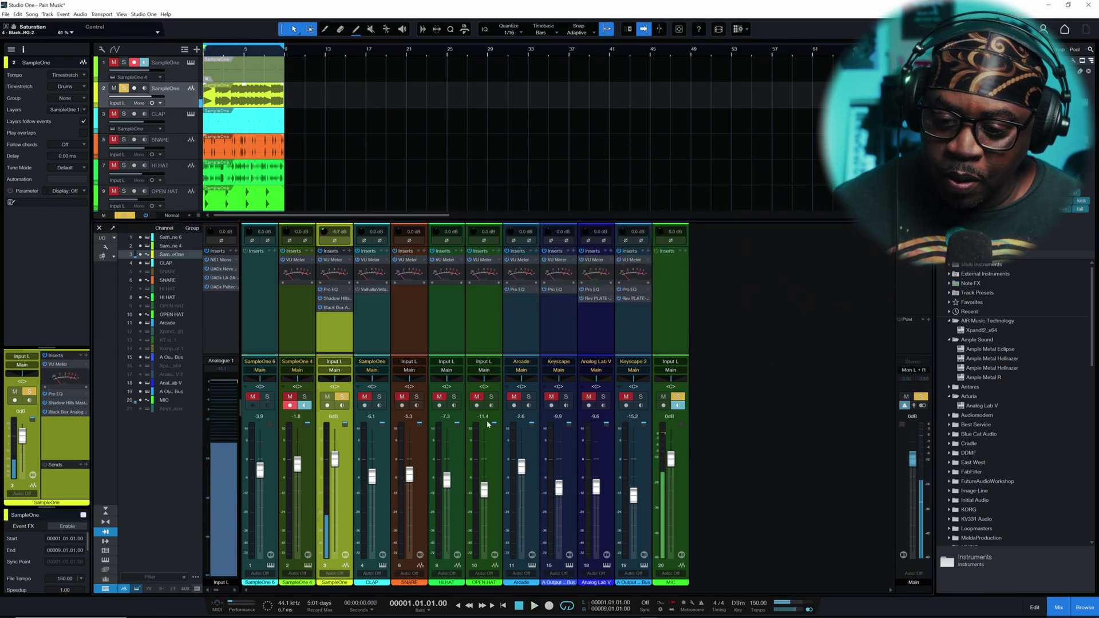
click(342, 397)
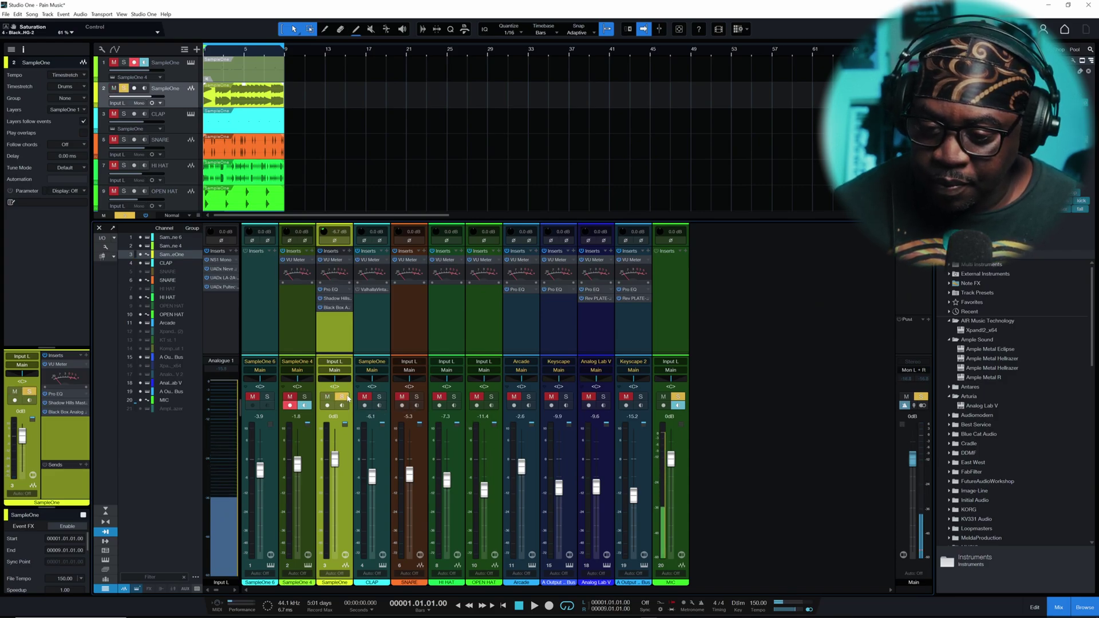
shift+click(477, 396)
key(space)
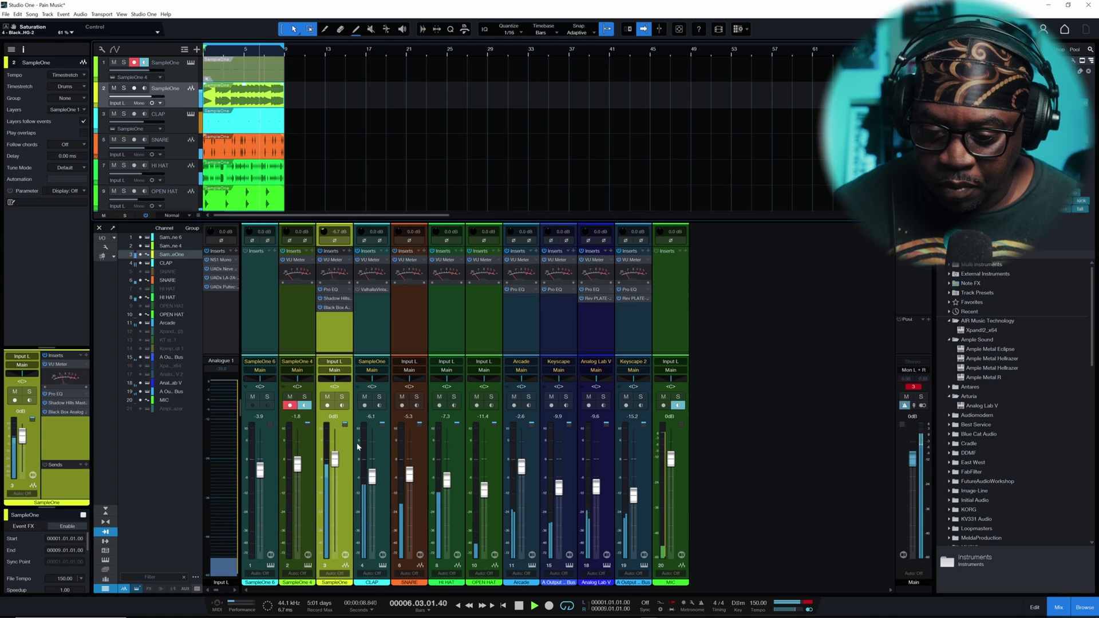
key(space)
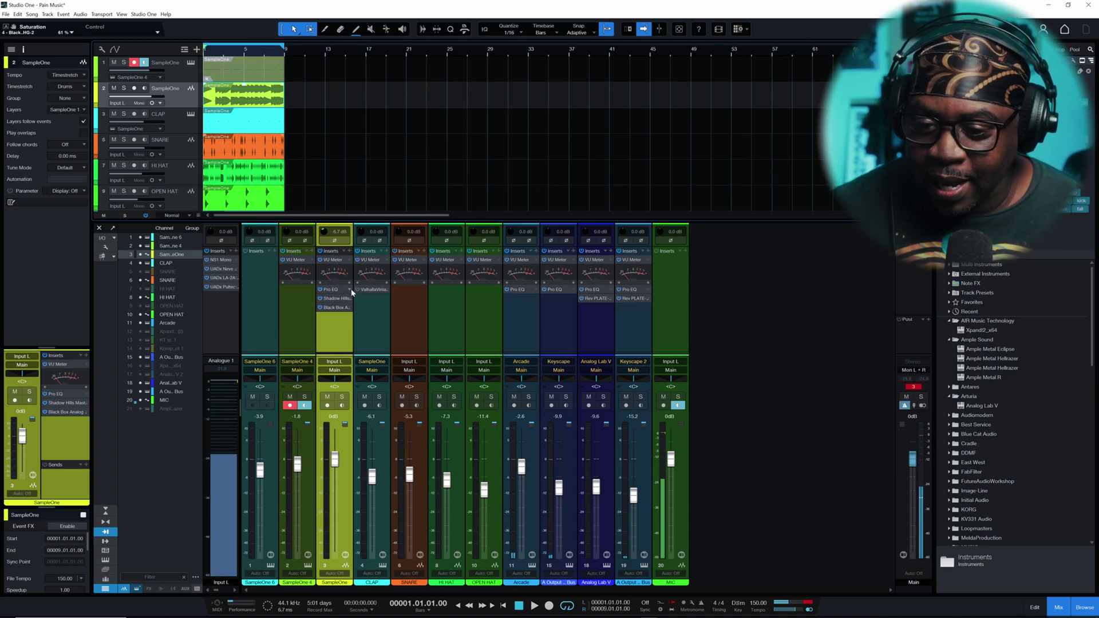
click(349, 251)
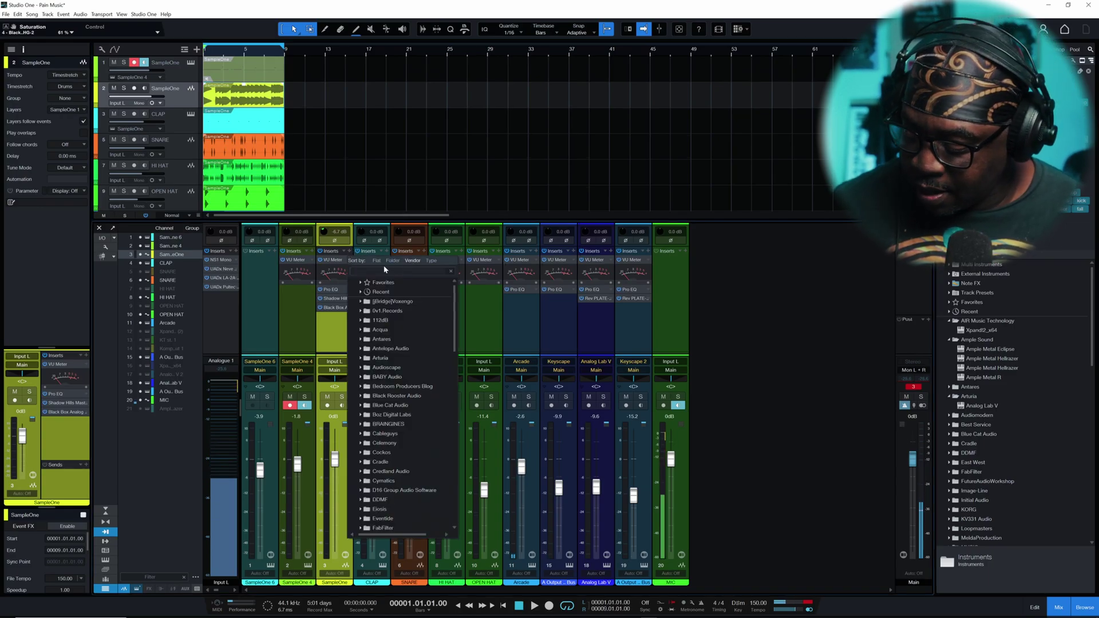
Insert TR5 Classic Clipper from a CLI search and set its slope to -6.5.
text(CLI)
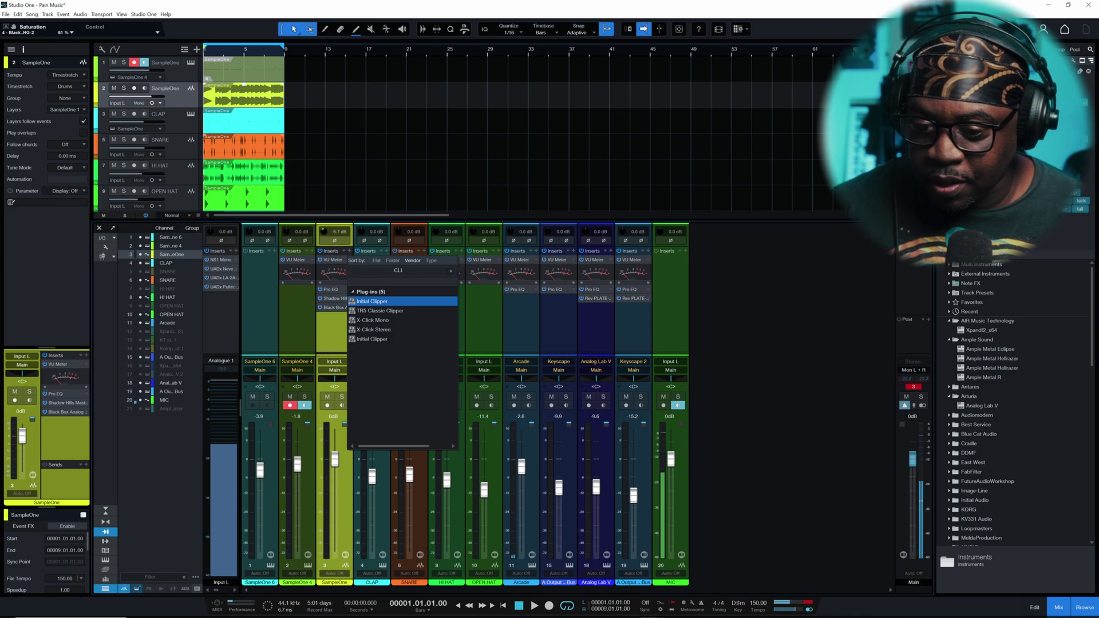
click(392, 314)
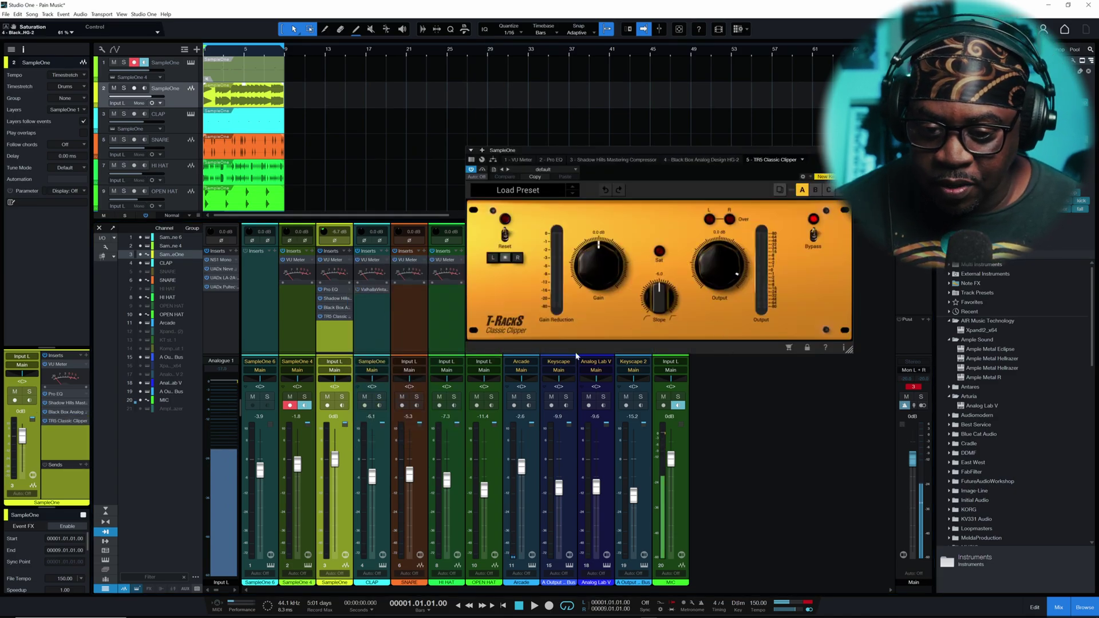
drag(668, 300, 656, 292)
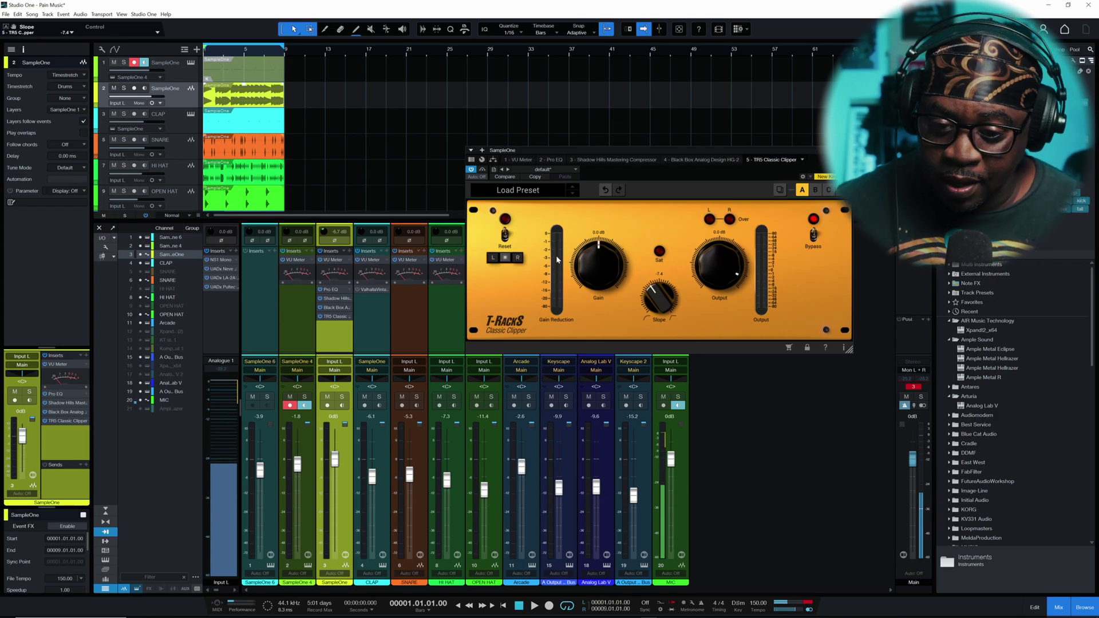
Audition the clipper, raise its gain to 2.2 dB, and close its window.
key(space)
scroll(590, 267, up, 1)
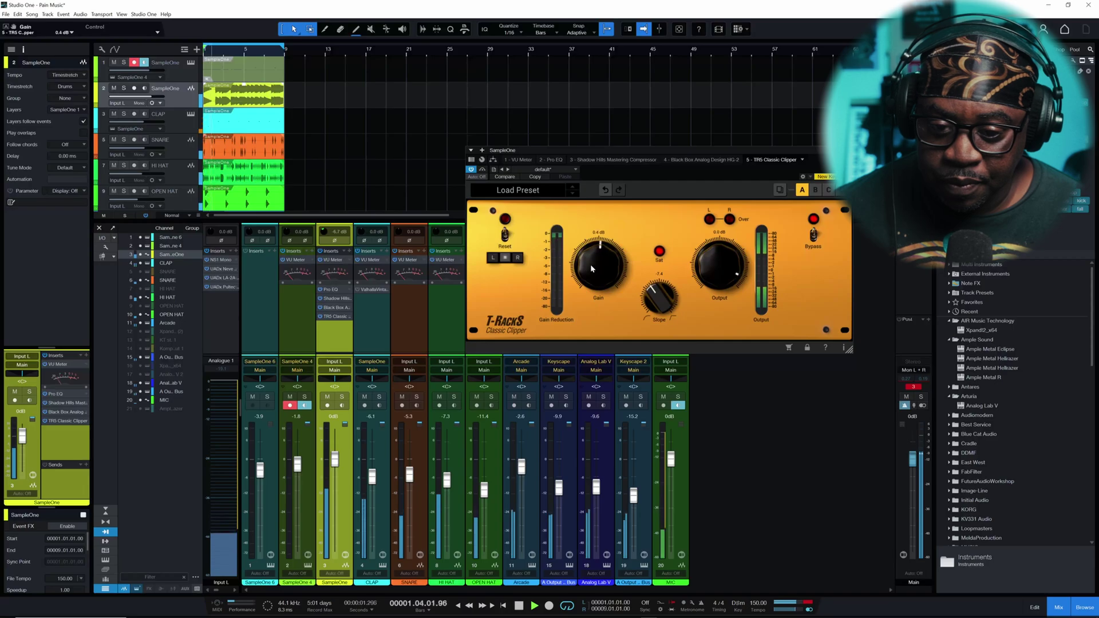
scroll(592, 259, up, 3)
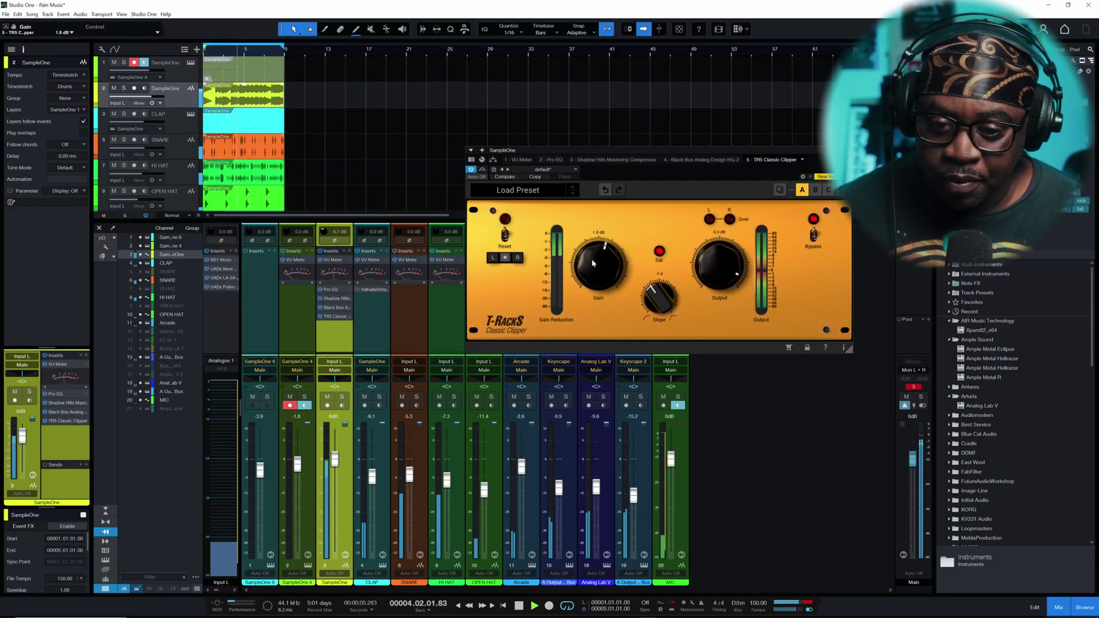
scroll(592, 259, up, 1)
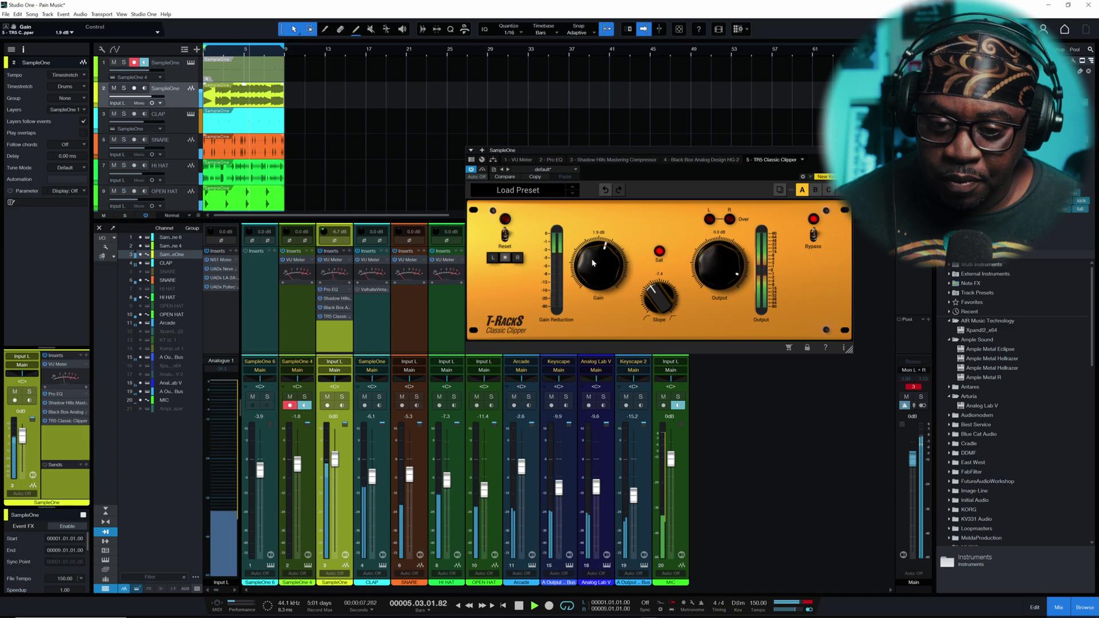
scroll(594, 262, down, 2)
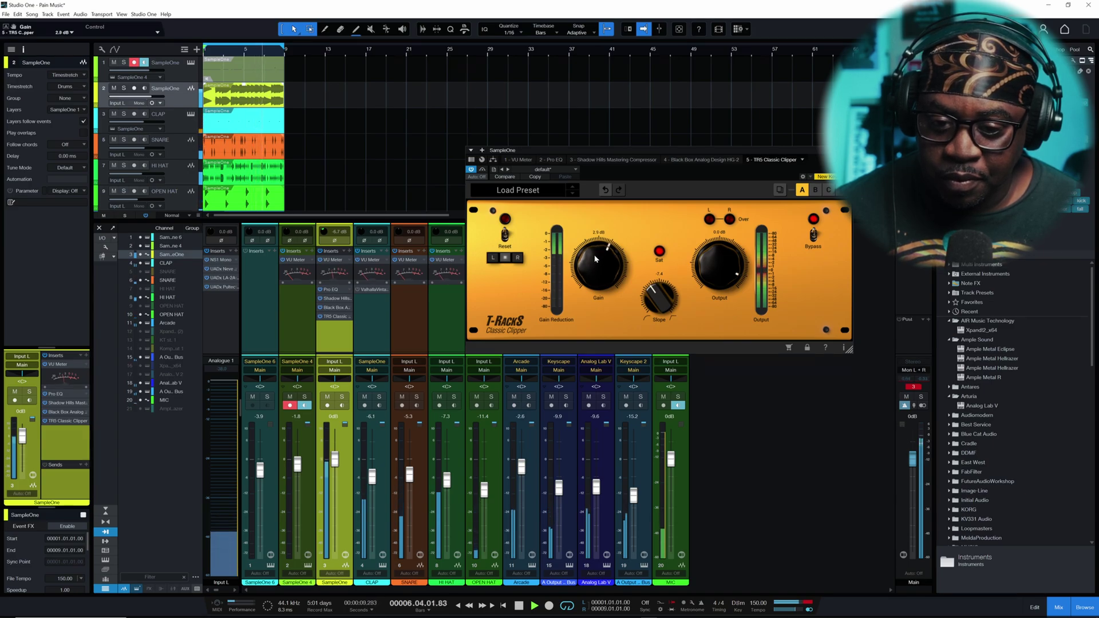
scroll(595, 262, up, 1)
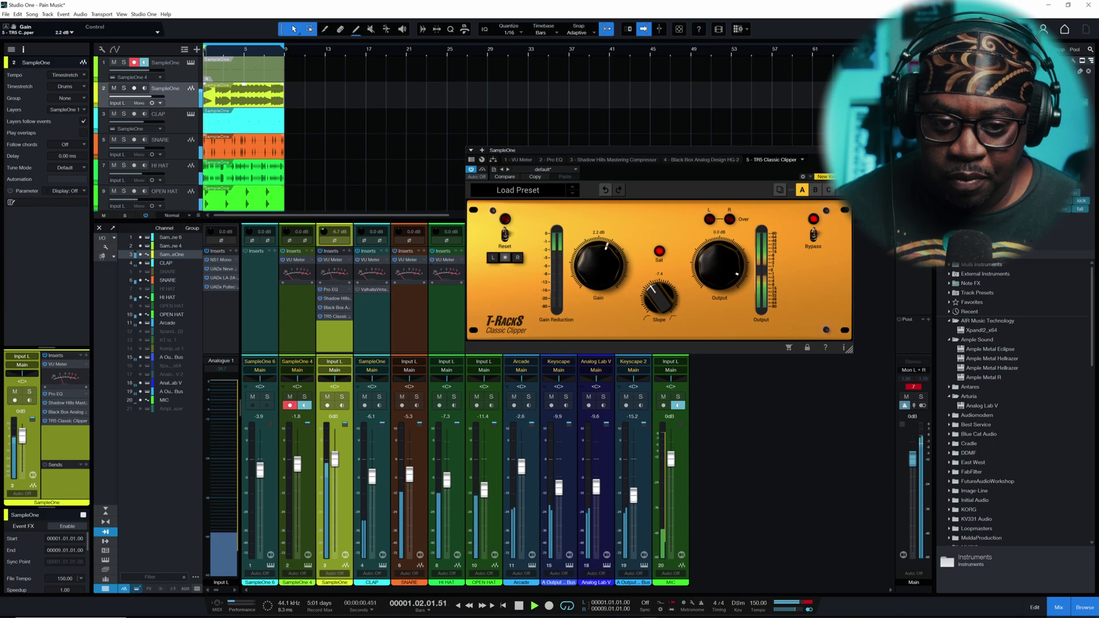
key(Escape)
Stop playback and return to the start of the song.
scroll(337, 464, up, 2)
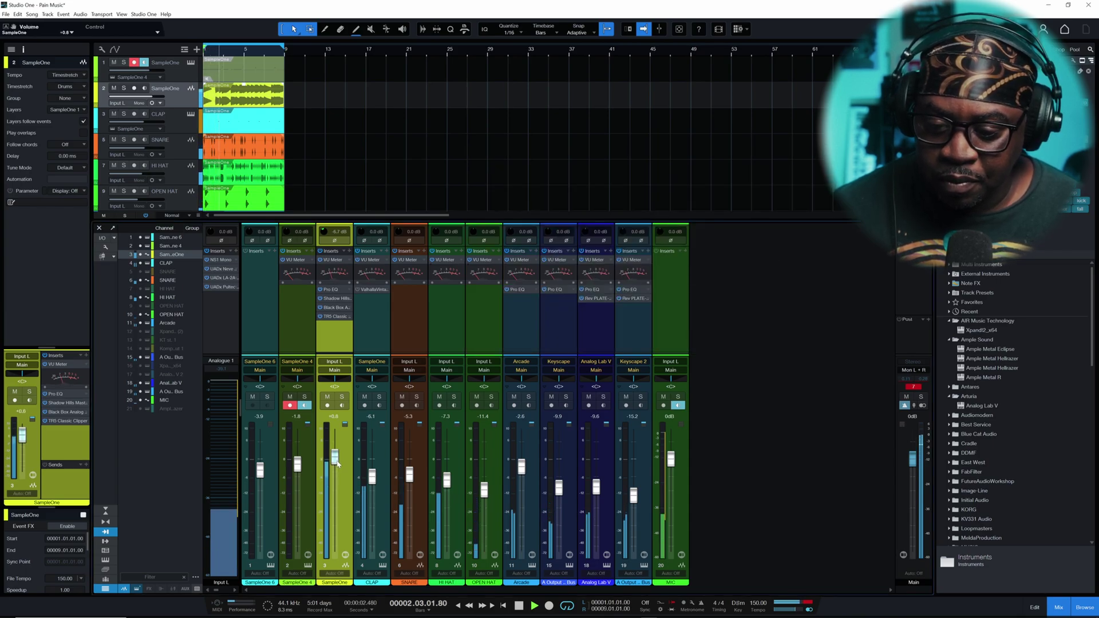
scroll(337, 464, down, 1)
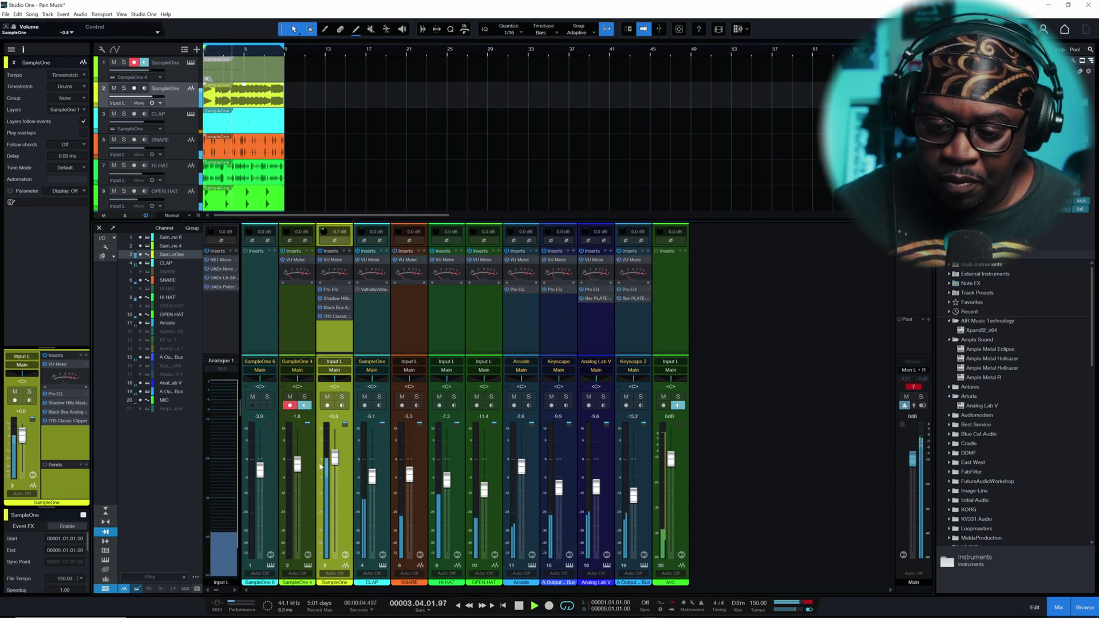
scroll(335, 463, down, 1)
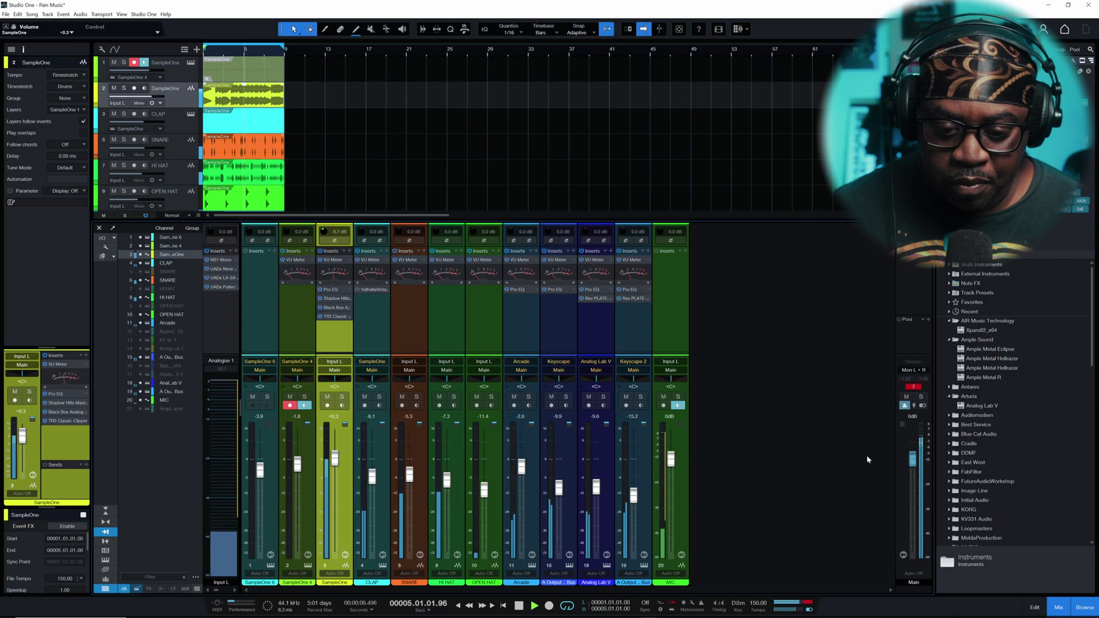
click(923, 406)
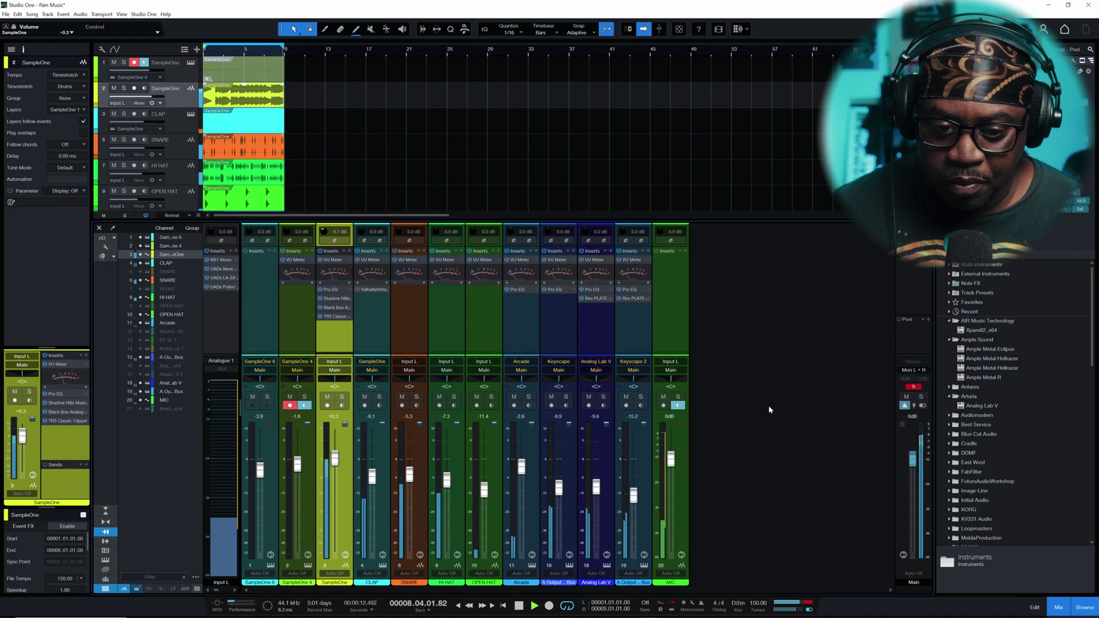
key(space)
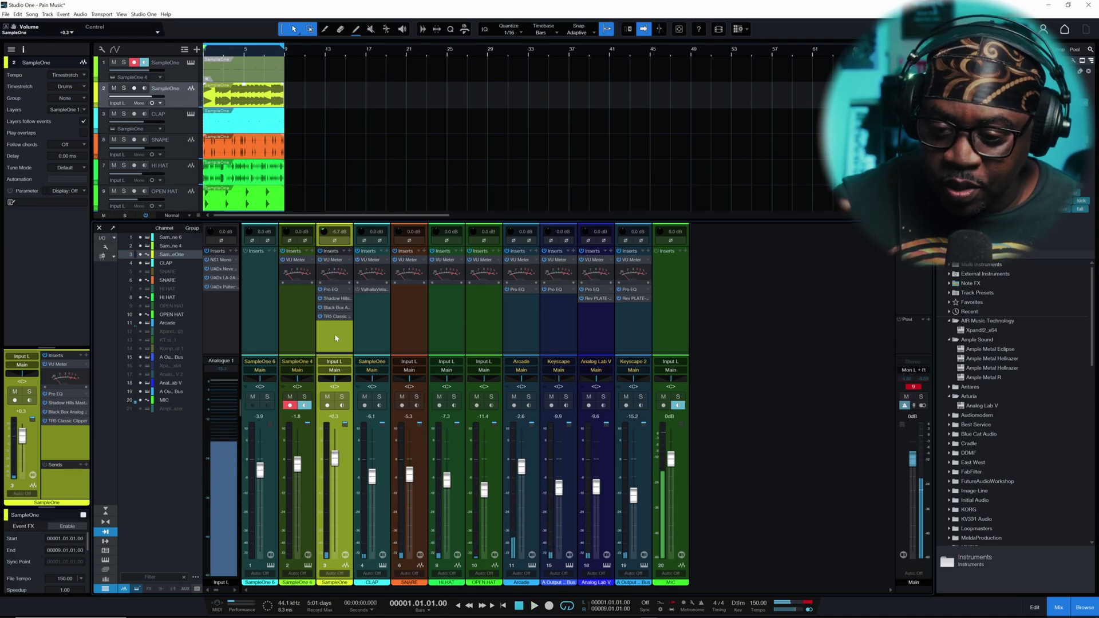
Solo the SampleOne 808 and MIC channels, audition them, and select the Main channel.
click(343, 397)
key(space)
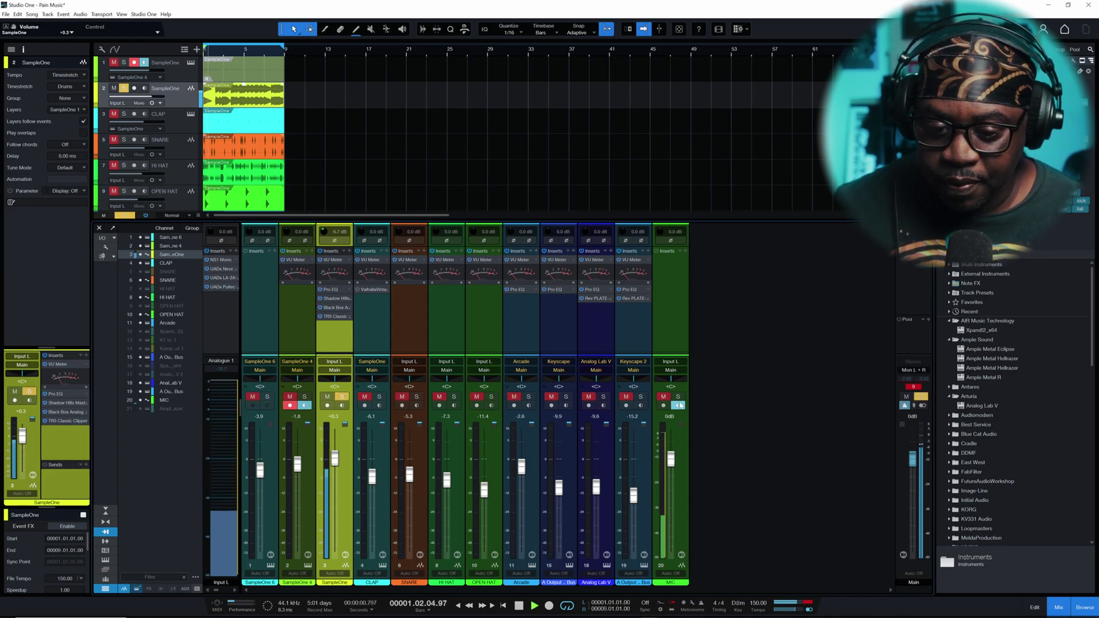
click(678, 397)
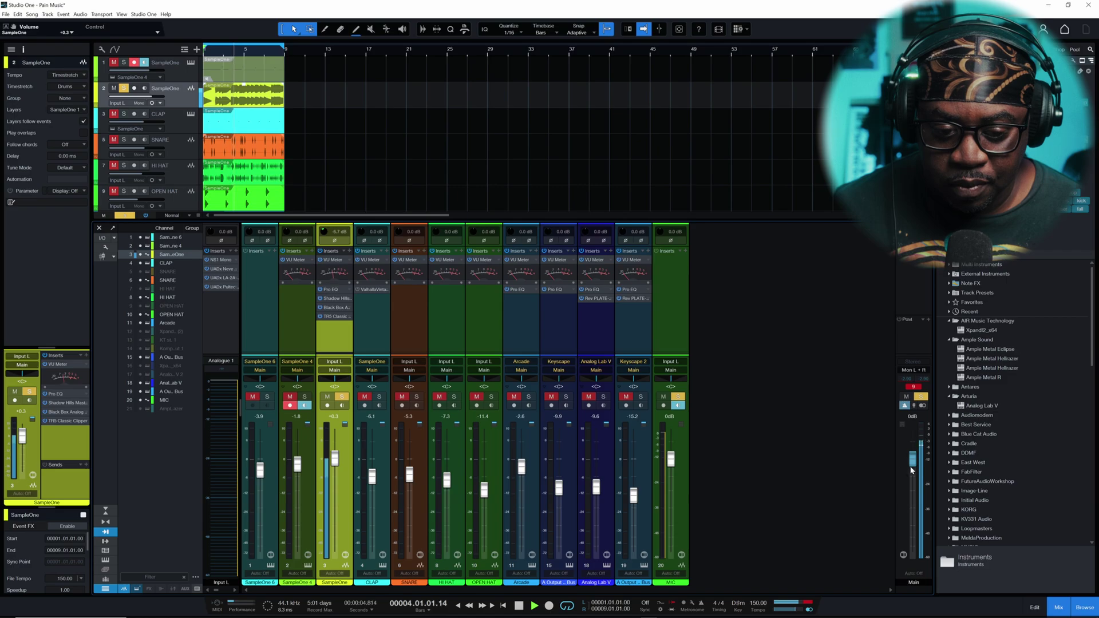
key(space)
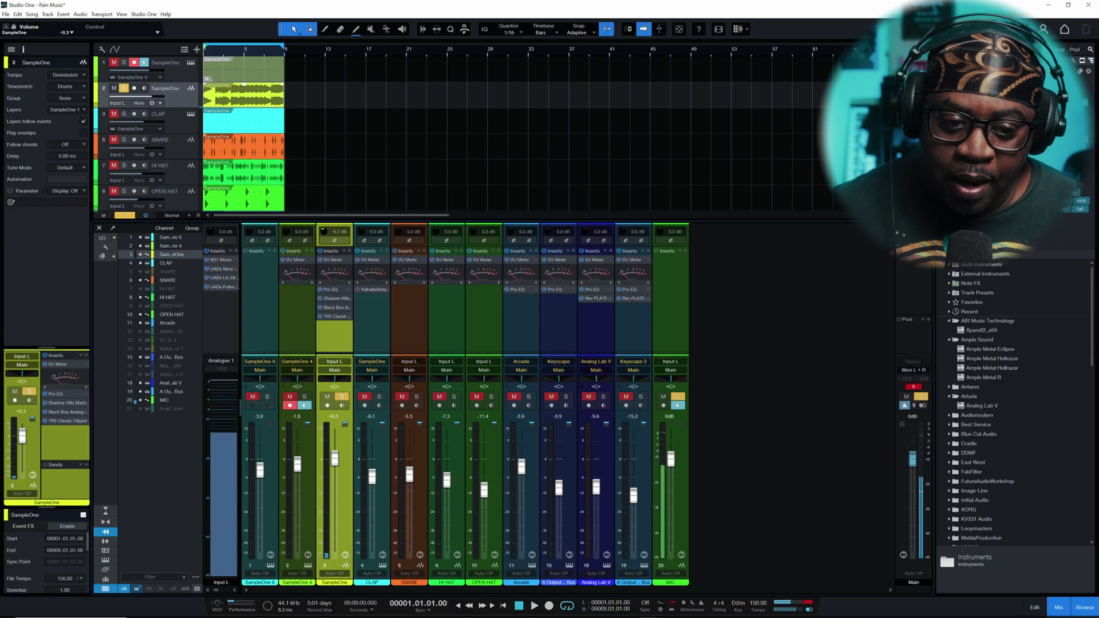
click(909, 267)
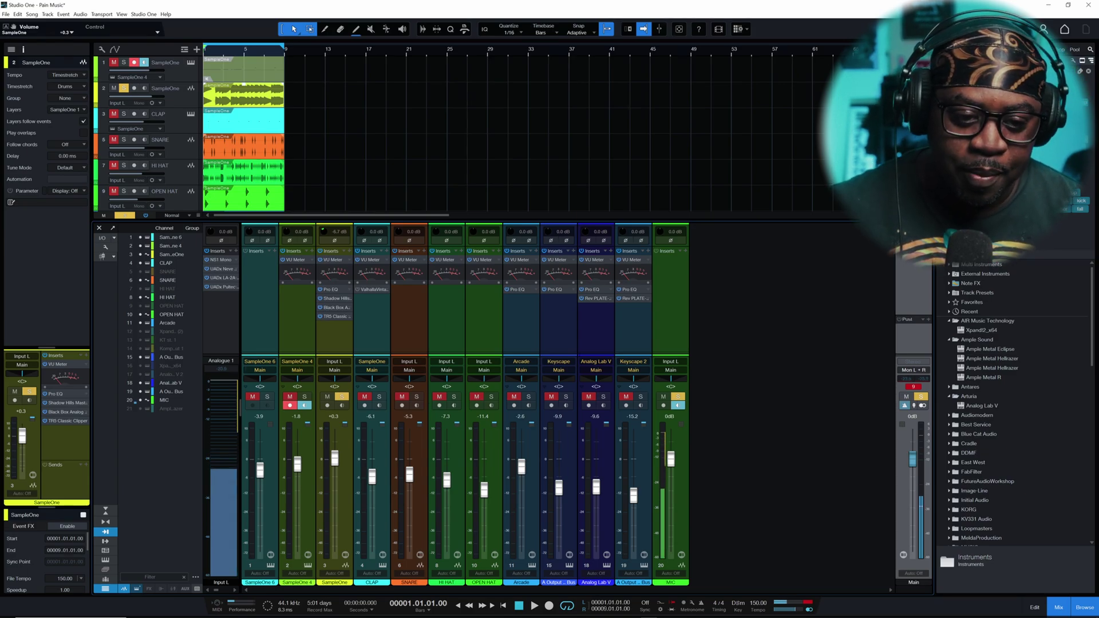
Load Ozone 9 from the iZotope, Inc. folder into a Main output insert slot.
click(928, 319)
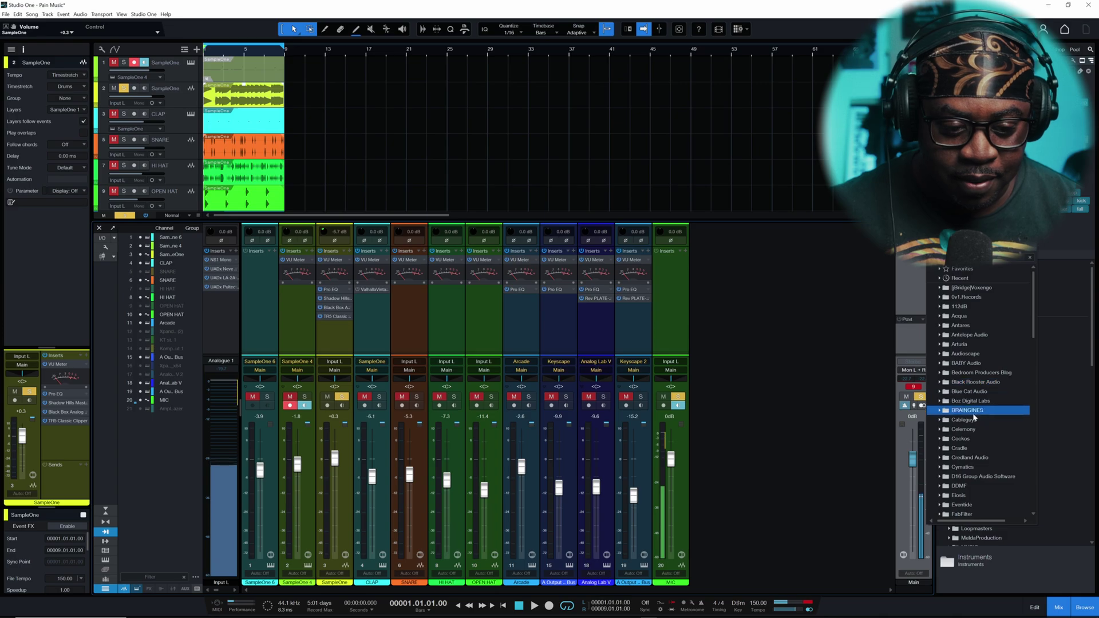
scroll(977, 421, down, 5)
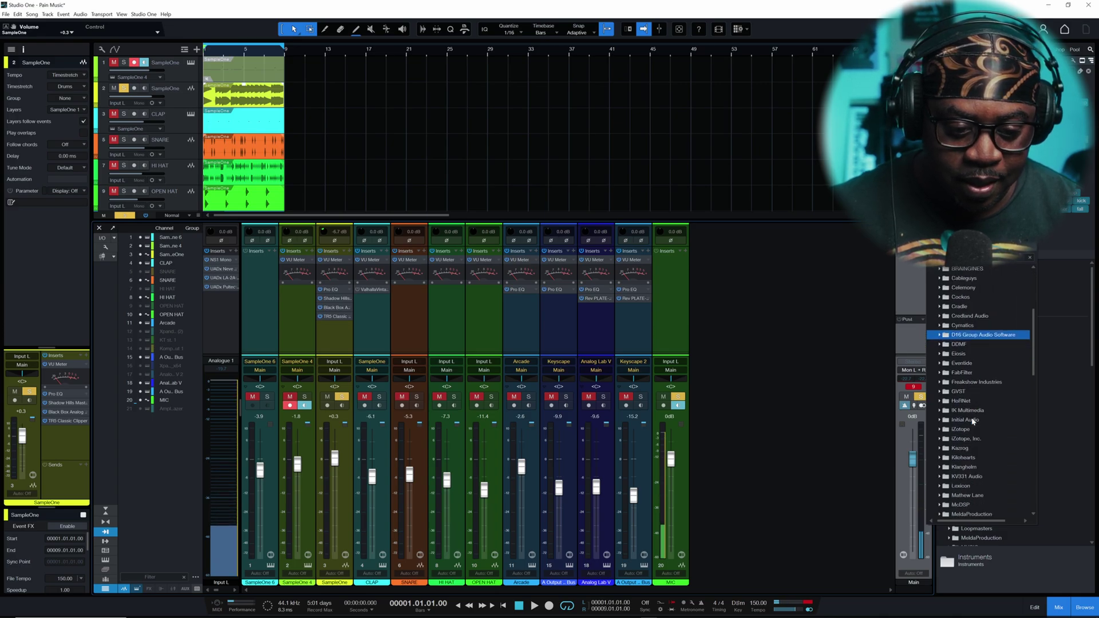
click(939, 439)
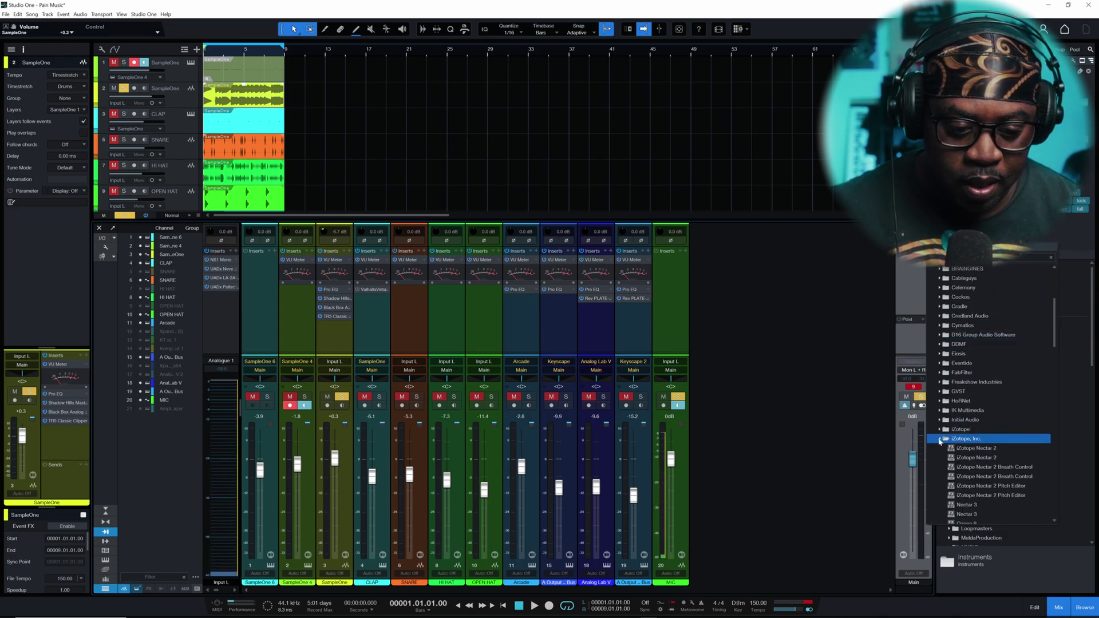
scroll(956, 446, down, 1)
click(984, 496)
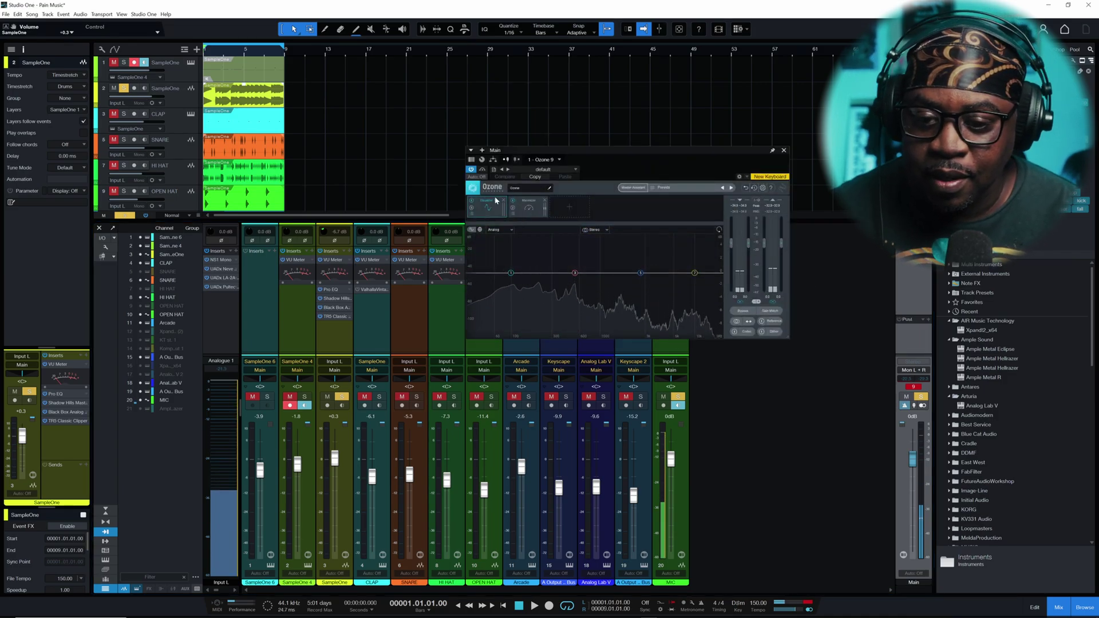
Remove Ozone's Equalizer; set the Maximizer to 0.0 dB threshold, IRC IV, Character 1.05.
click(504, 200)
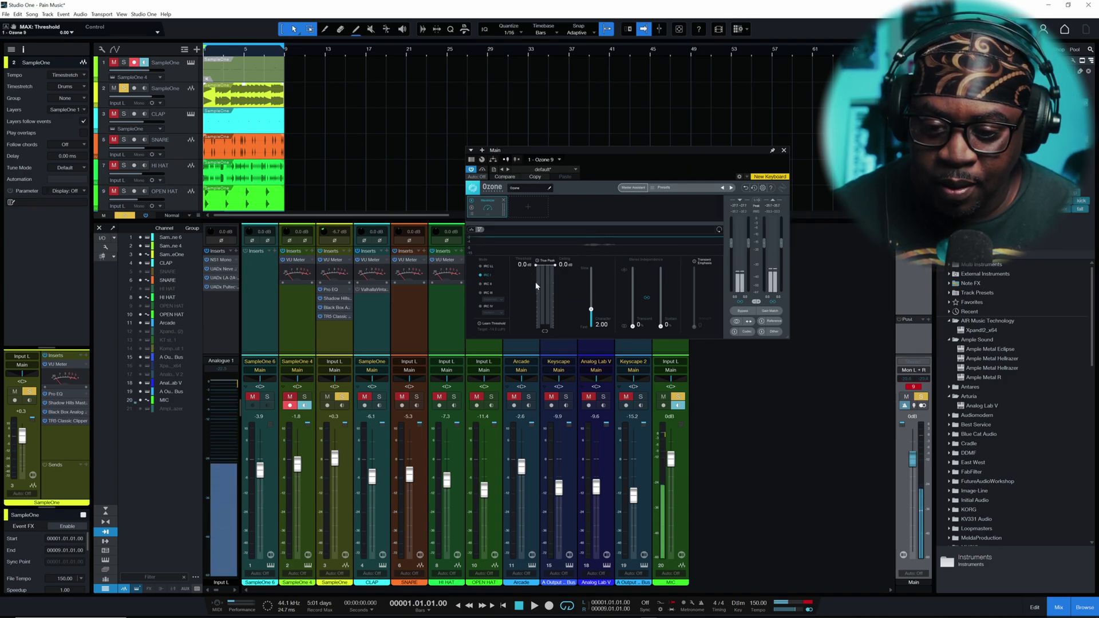
drag(537, 286, 537, 264)
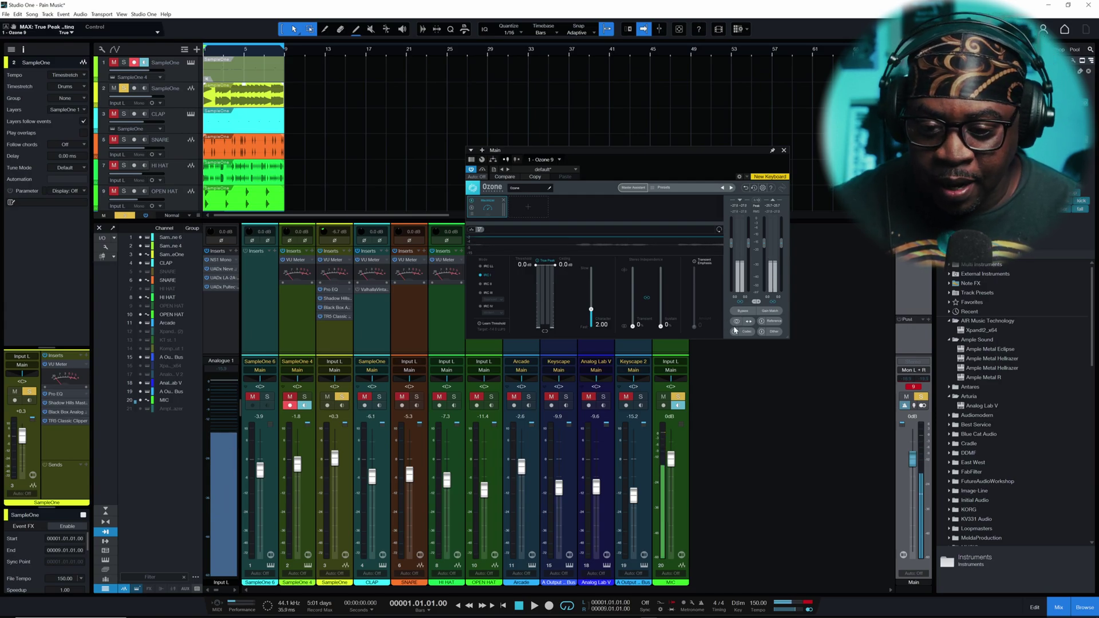
click(484, 308)
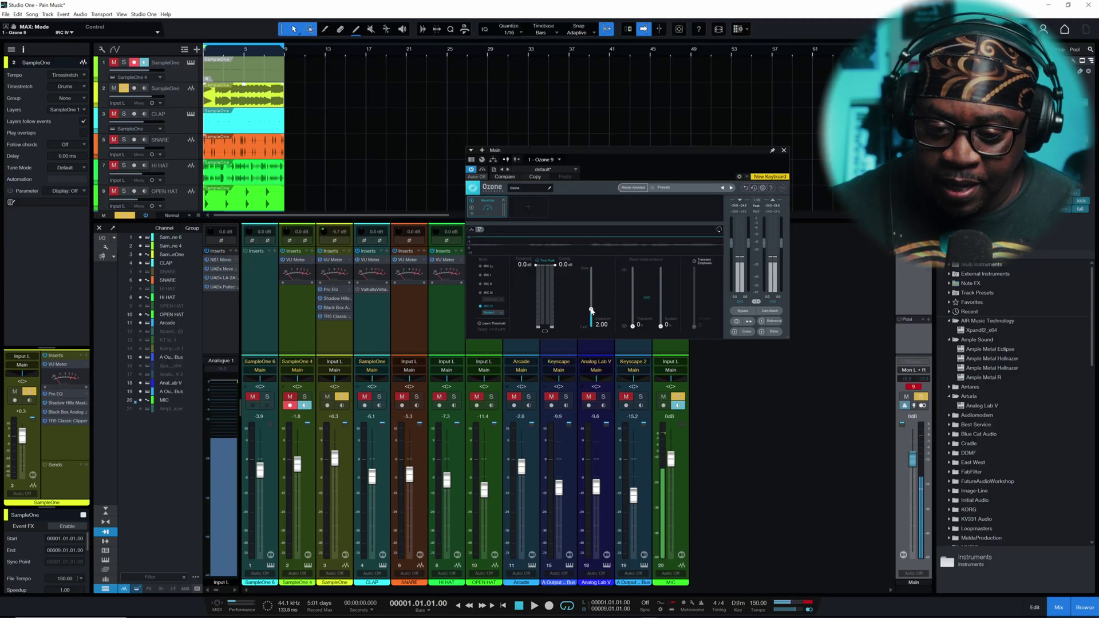
drag(592, 311, 592, 319)
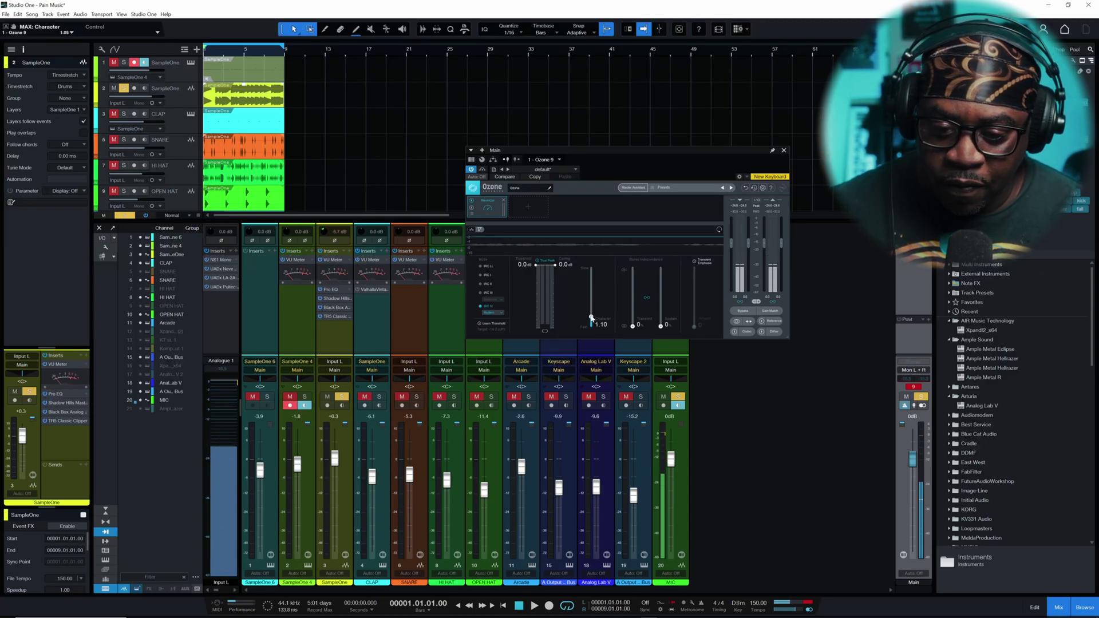
Play the mix, clear all solos and mutes, and reopen the Ozone window.
key(space)
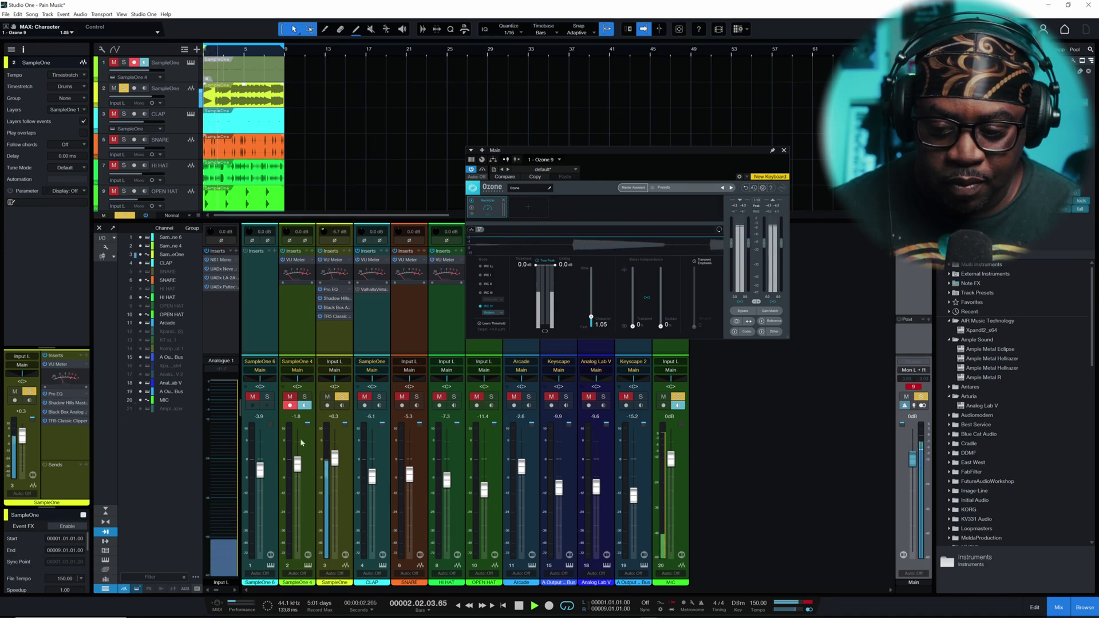
click(125, 215)
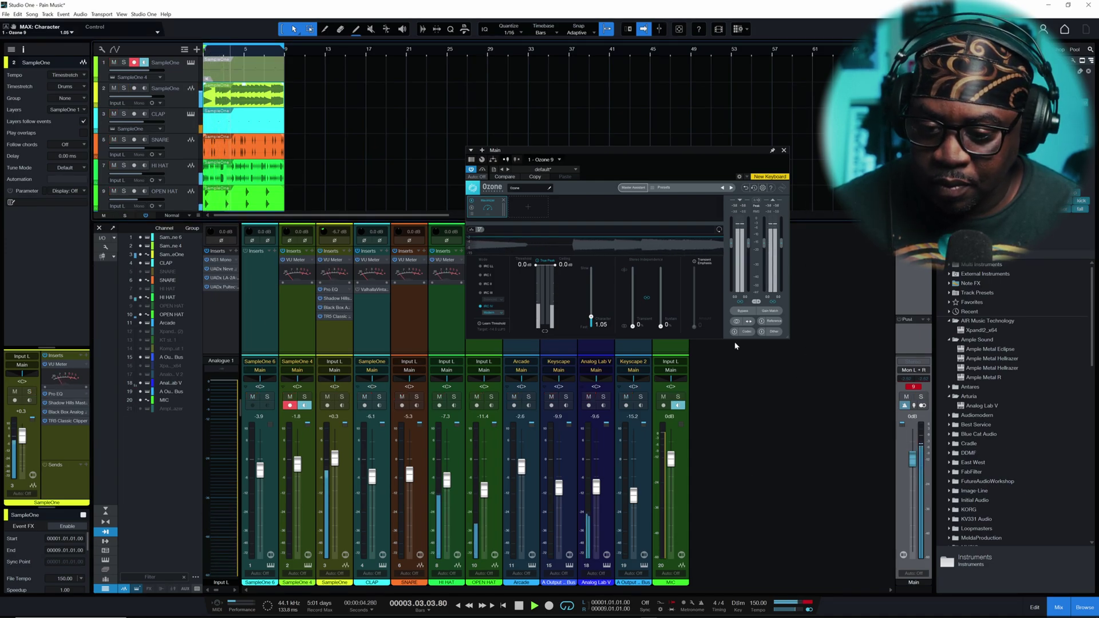
click(784, 150)
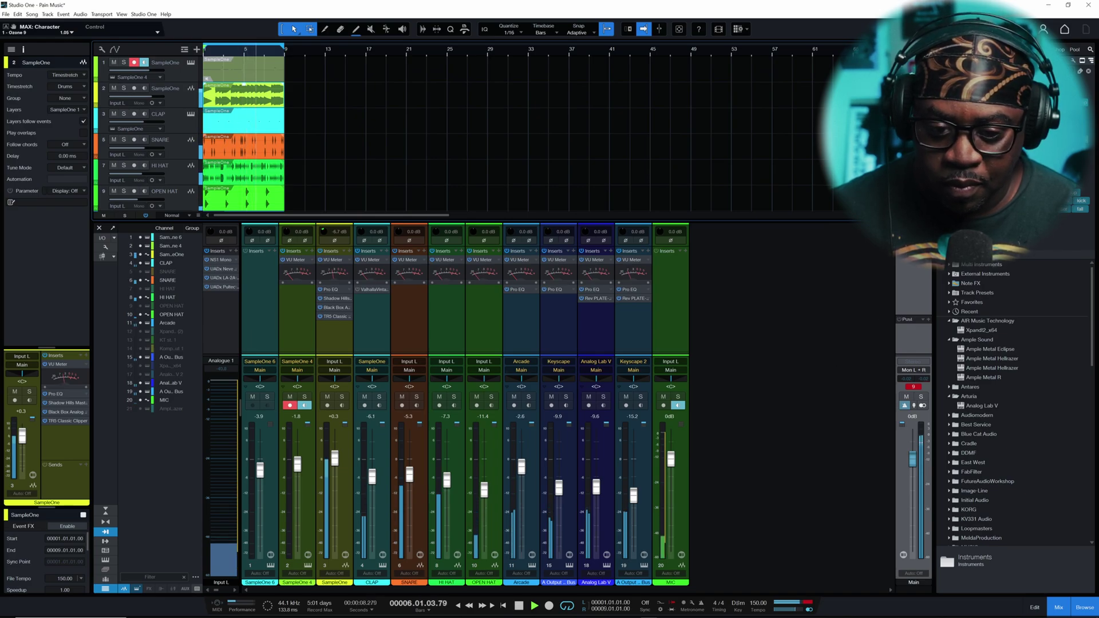
click(913, 252)
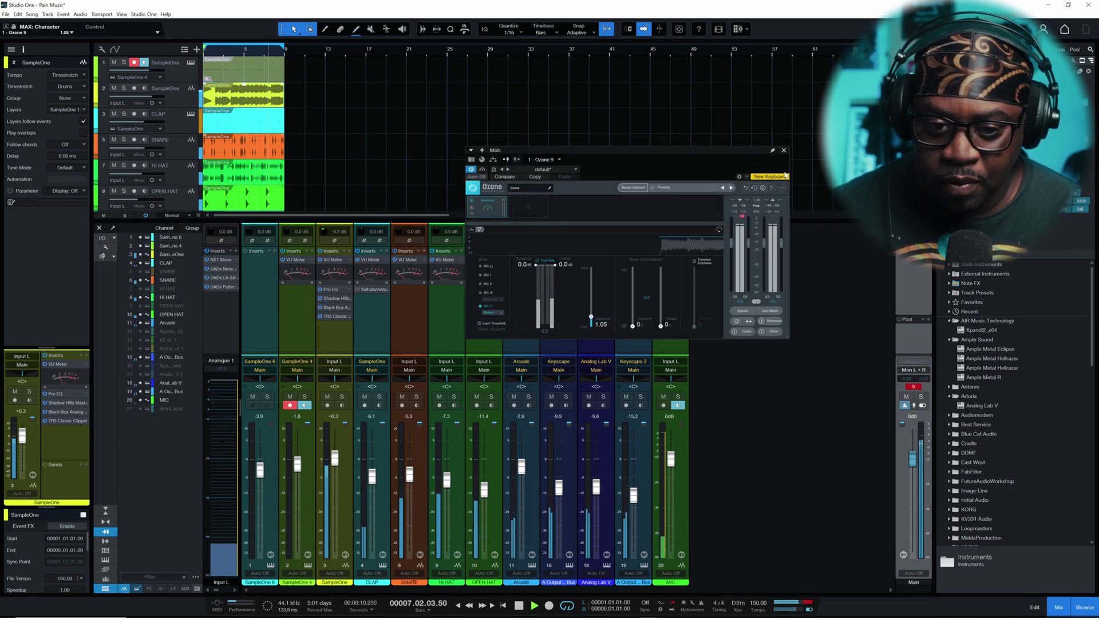
Add a stereo Imager module to the Ozone 9 chain and stop playback.
click(530, 207)
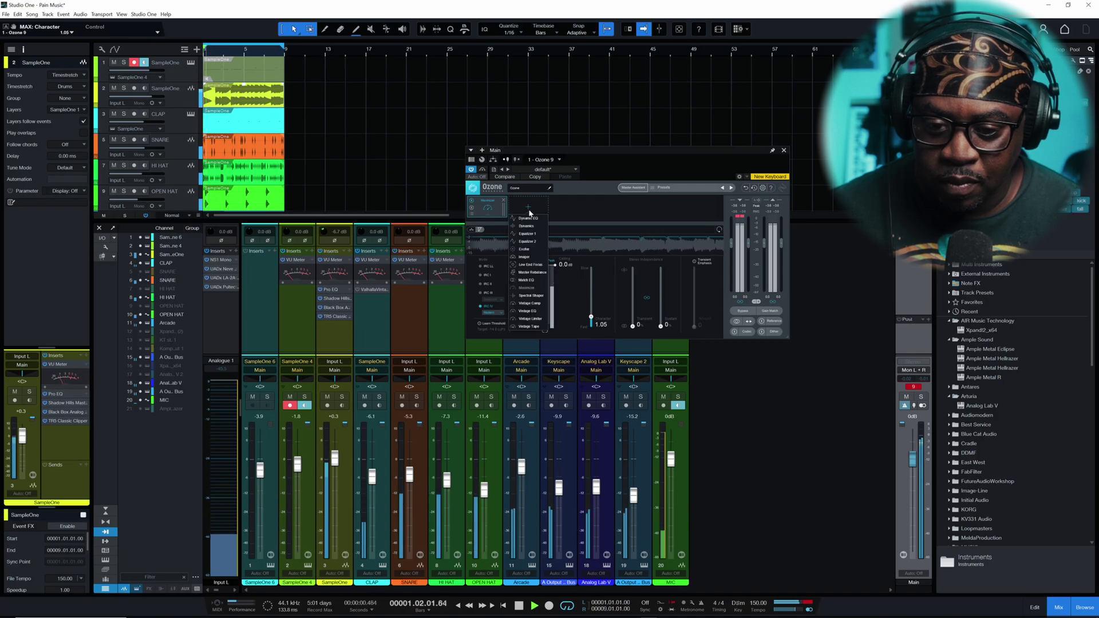
click(526, 257)
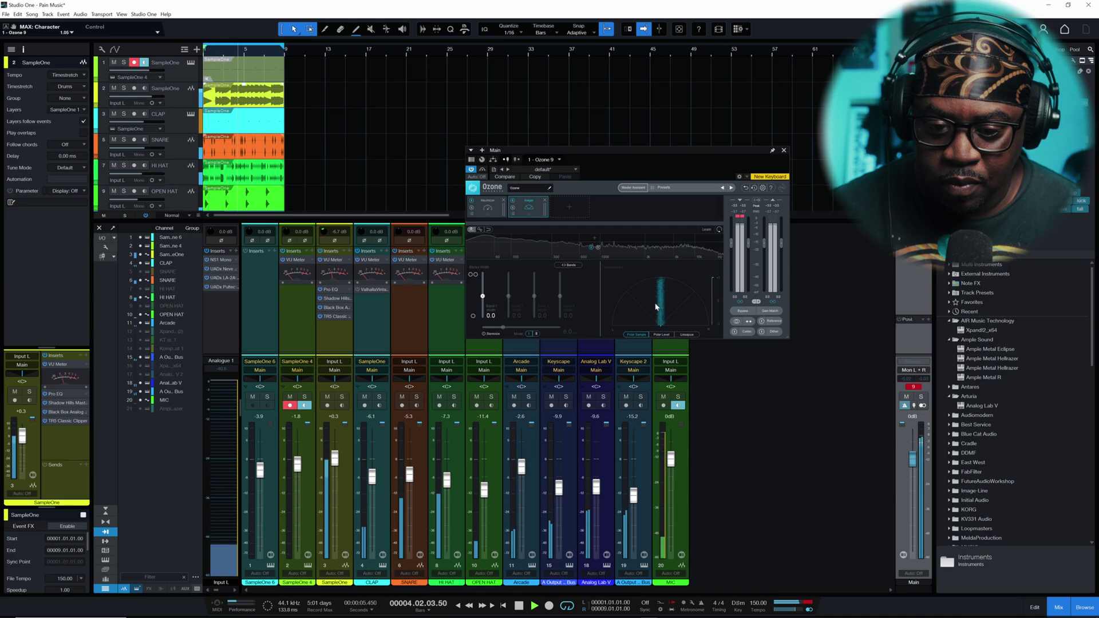
key(space)
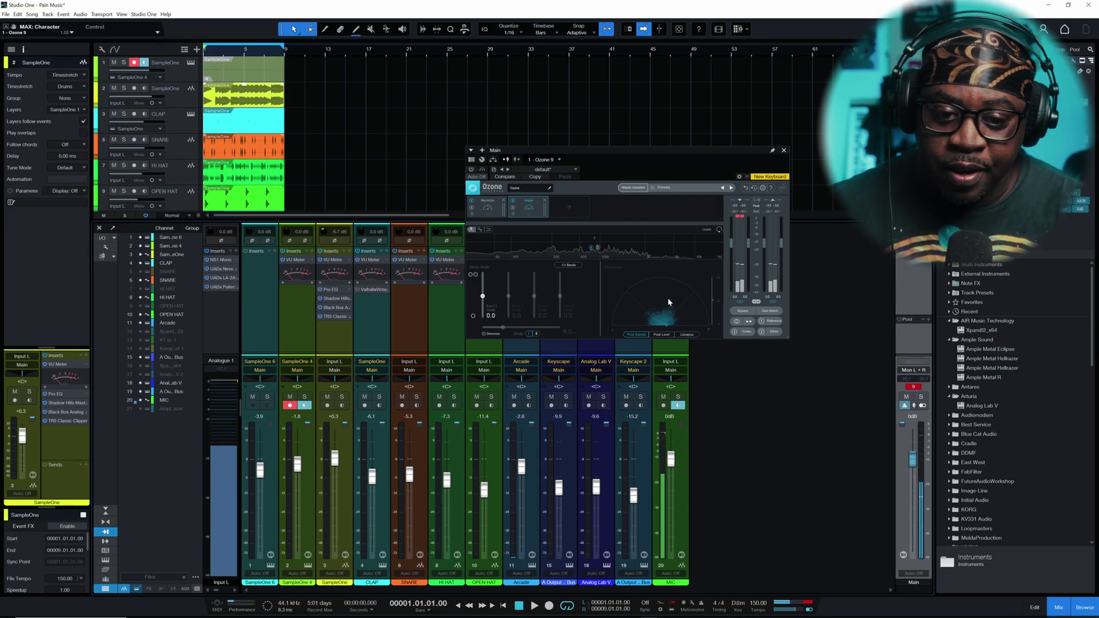
click(784, 151)
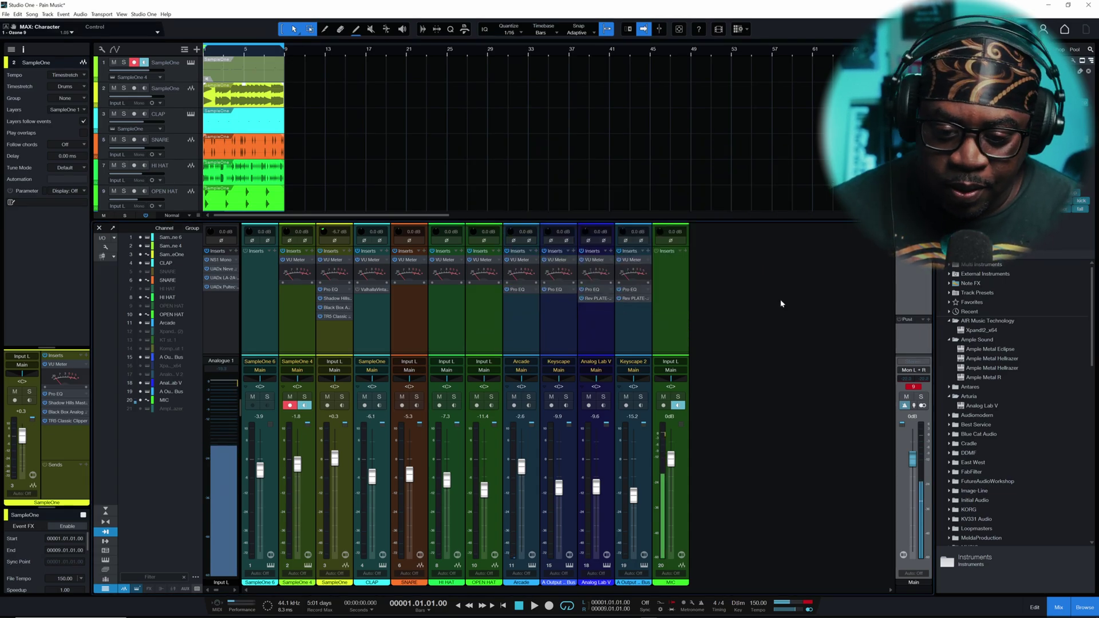
key(space)
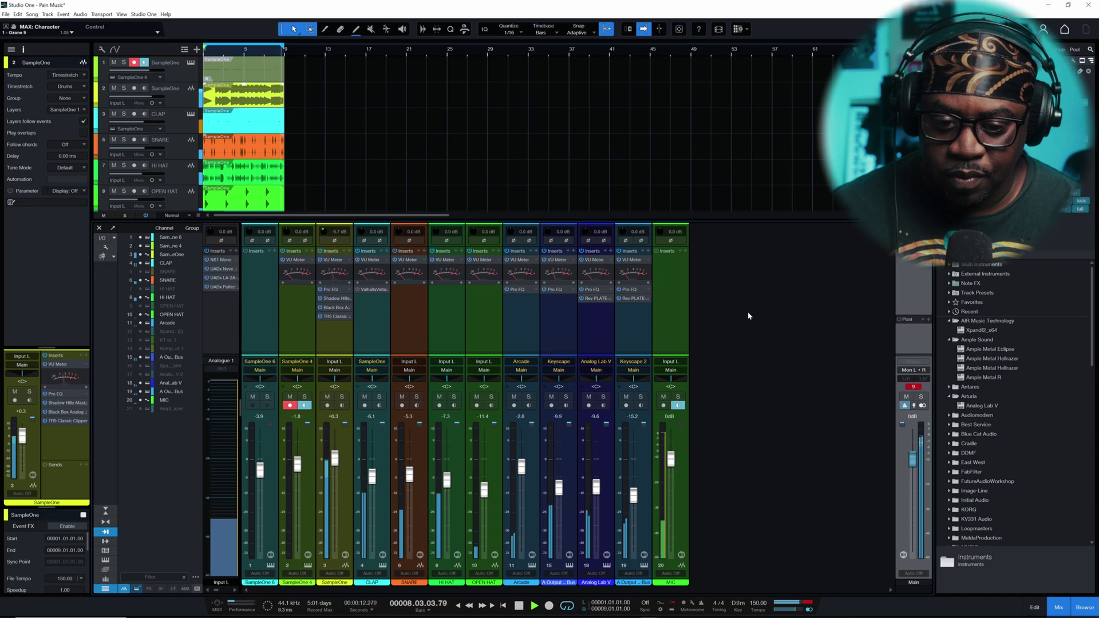
key(space)
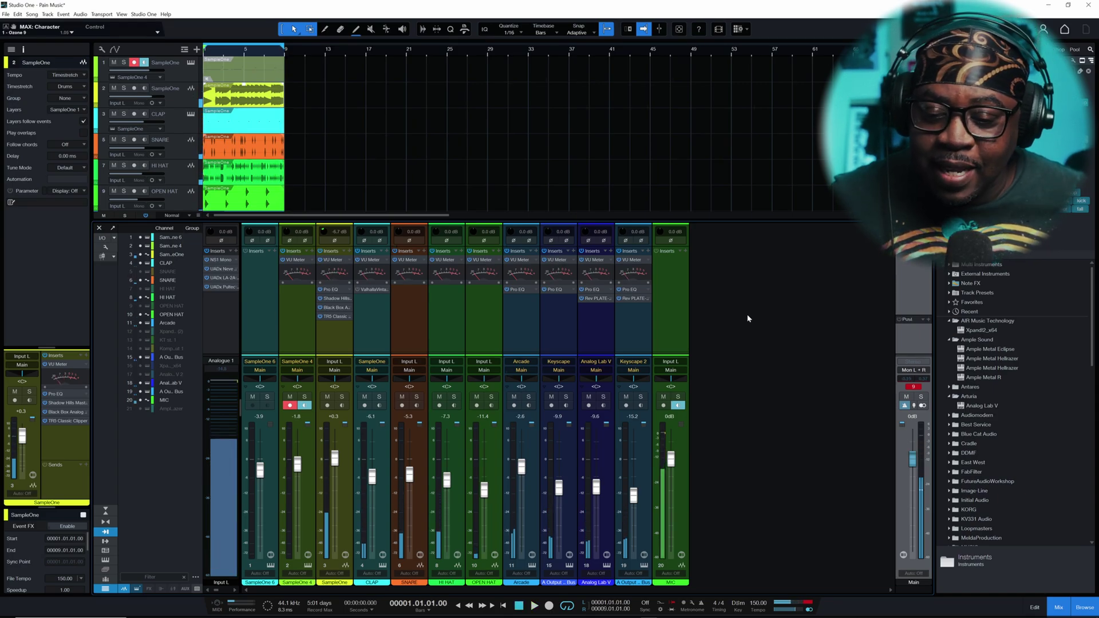